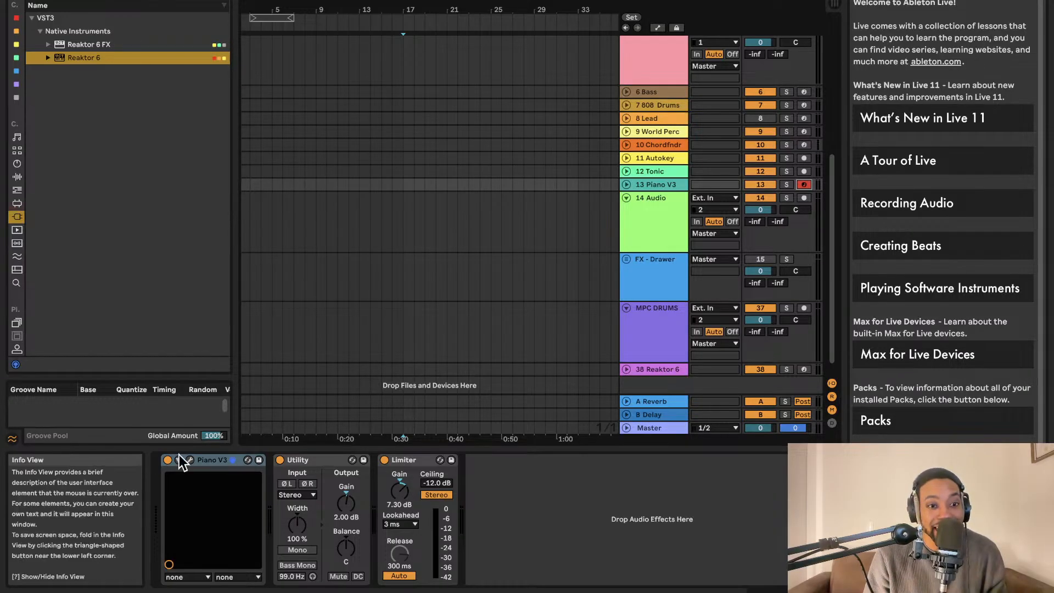
# Step: Open the Reaktor 6 structure and spread the Bento Box OSC and SVF blocks out between Note In and the VCA
pyautogui.click(668, 374)
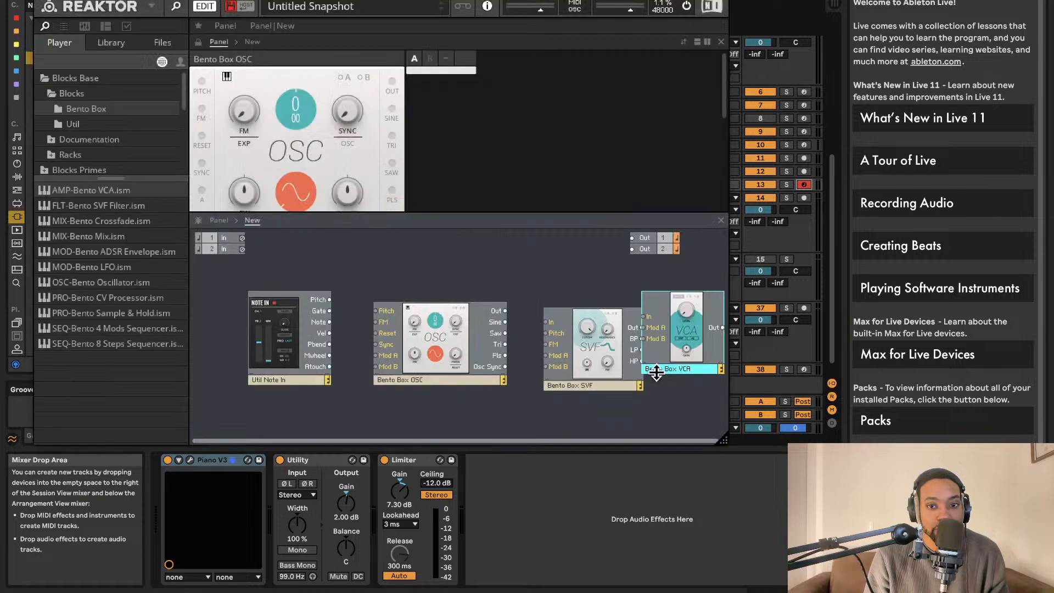
pyautogui.moveTo(461, 334); pyautogui.dragTo(428, 331)
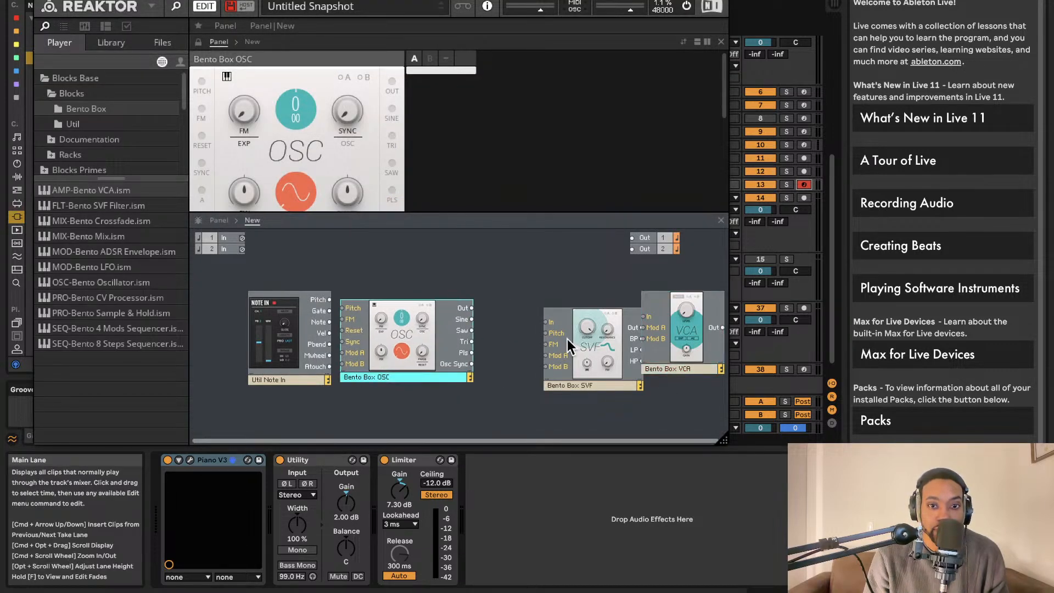
pyautogui.moveTo(593, 336); pyautogui.dragTo(522, 342)
pyautogui.moveTo(433, 342); pyautogui.dragTo(440, 343)
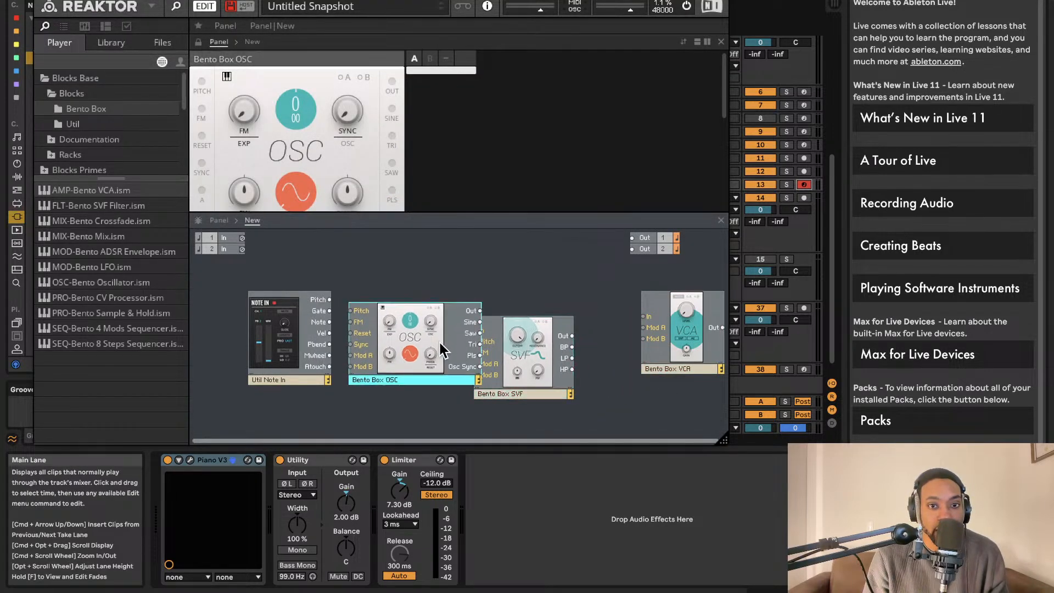
pyautogui.moveTo(511, 342); pyautogui.dragTo(563, 363)
pyautogui.moveTo(460, 347); pyautogui.dragTo(482, 347)
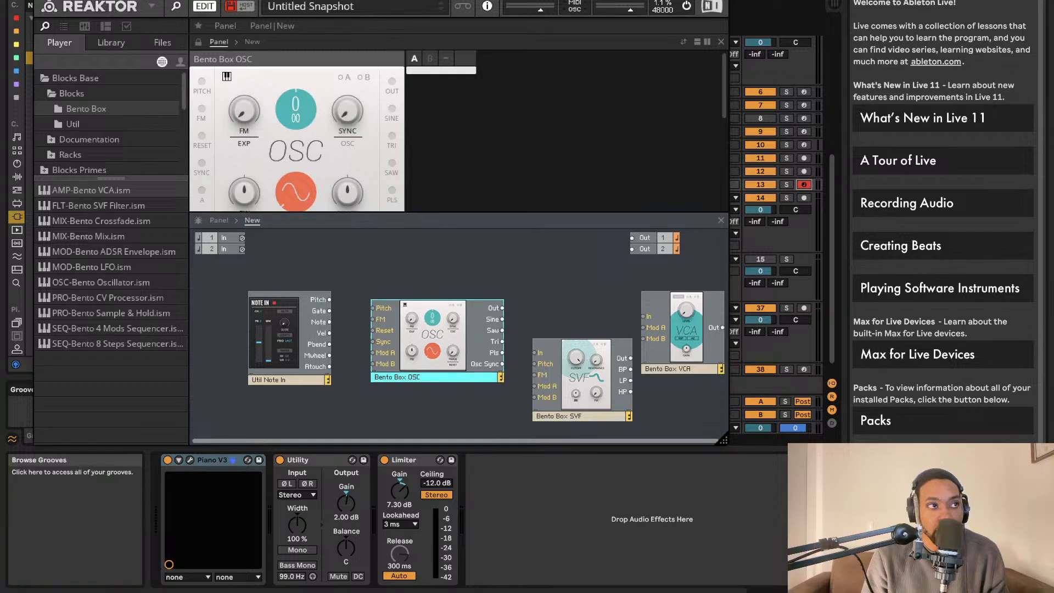
# Step: Add a Util Clock block below Note In and a Bento Box 8 Steps Sequencer block beside the clock
pyautogui.click(107, 123)
pyautogui.moveTo(113, 254); pyautogui.dragTo(266, 431)
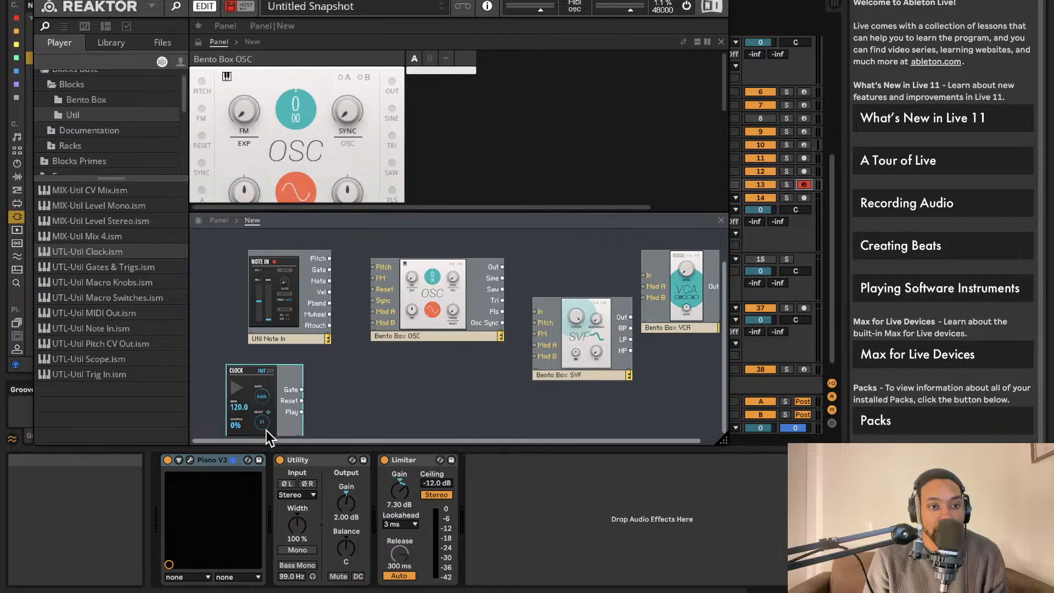
pyautogui.click(95, 101)
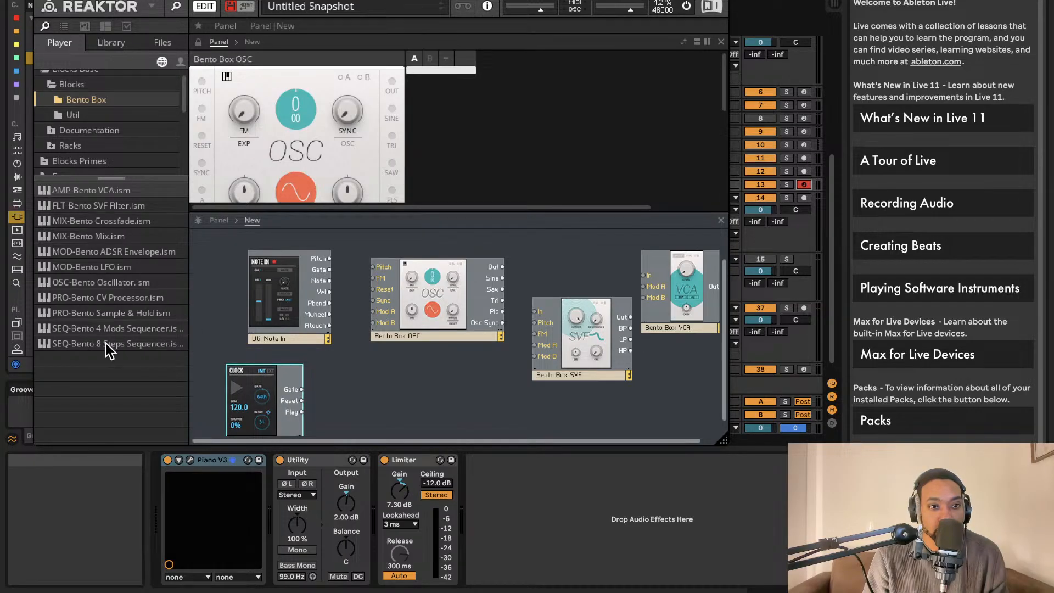
pyautogui.moveTo(106, 344); pyautogui.dragTo(390, 369)
# Step: Wire the clock's Gate and Reset outputs to the 8 Steps Gate and Reset inputs, and move the sequencer slightly lower
pyautogui.moveTo(326, 361); pyautogui.dragTo(290, 362)
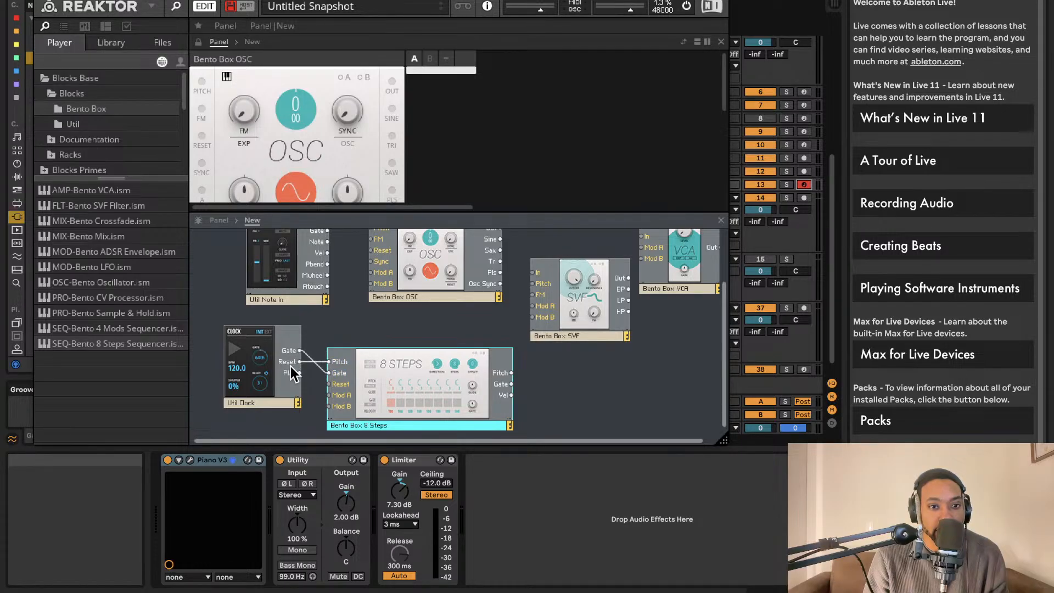
pyautogui.moveTo(295, 359); pyautogui.dragTo(299, 361)
pyautogui.click(328, 364)
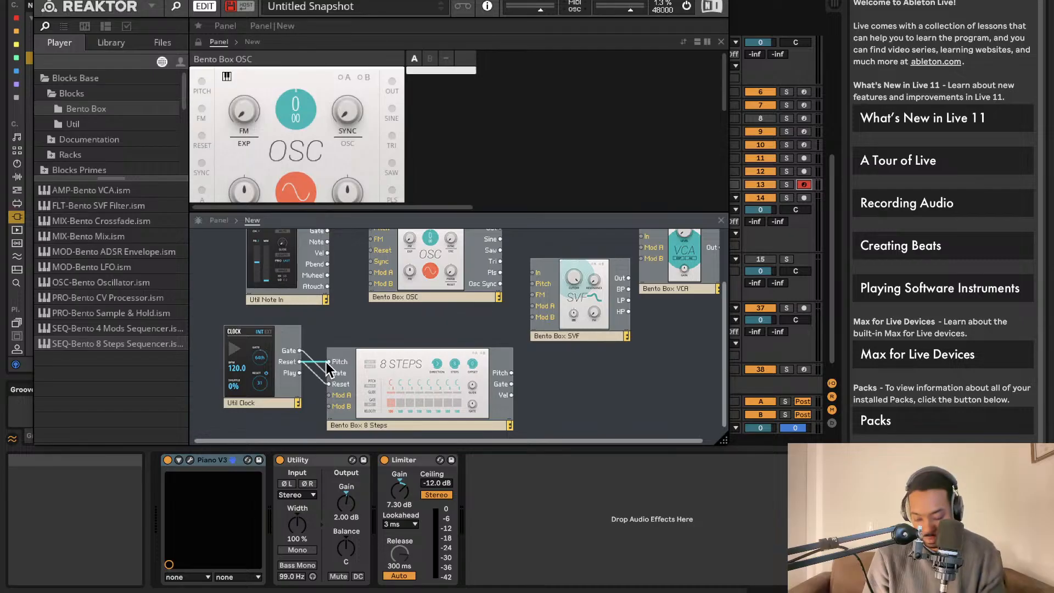
pyautogui.moveTo(385, 362); pyautogui.dragTo(390, 376)
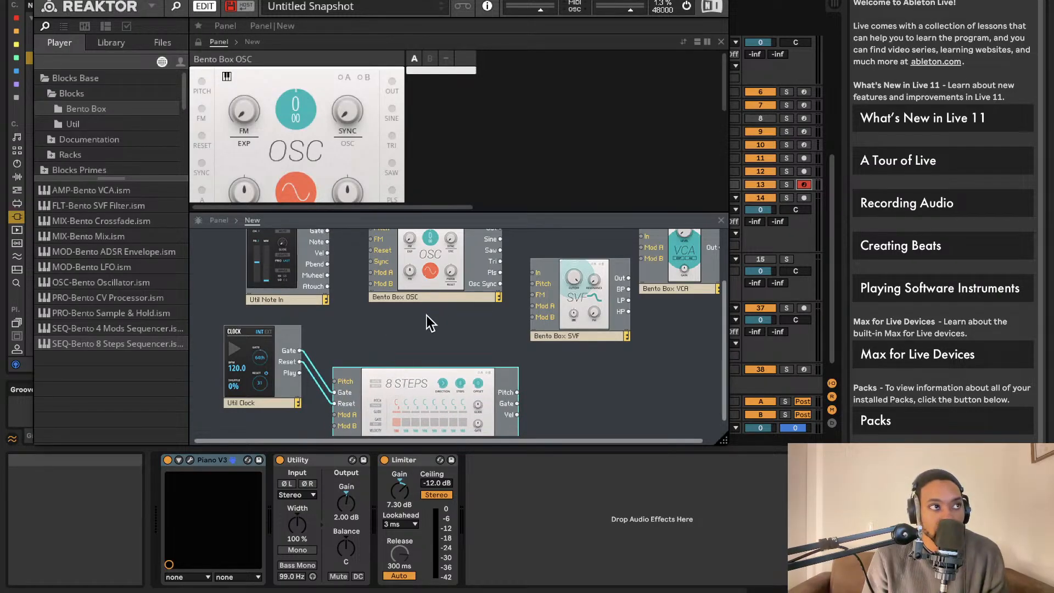
# Step: Connect Note In's Pitch to the oscillator's Pitch input, and the oscillator's Out to the SVF's In
pyautogui.scroll(3, 483, 305)
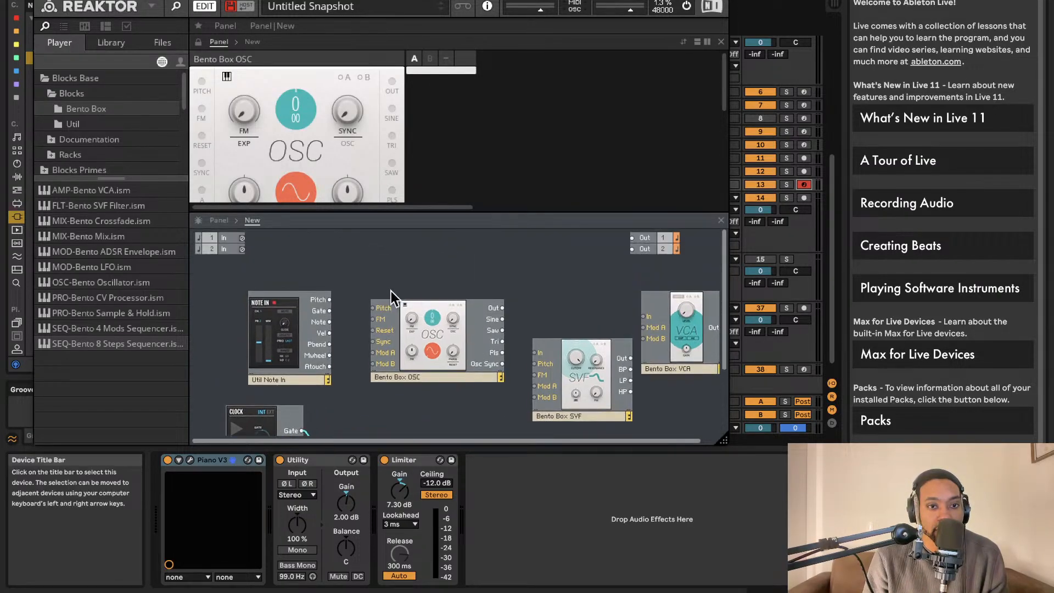
pyautogui.moveTo(329, 300); pyautogui.dragTo(400, 297)
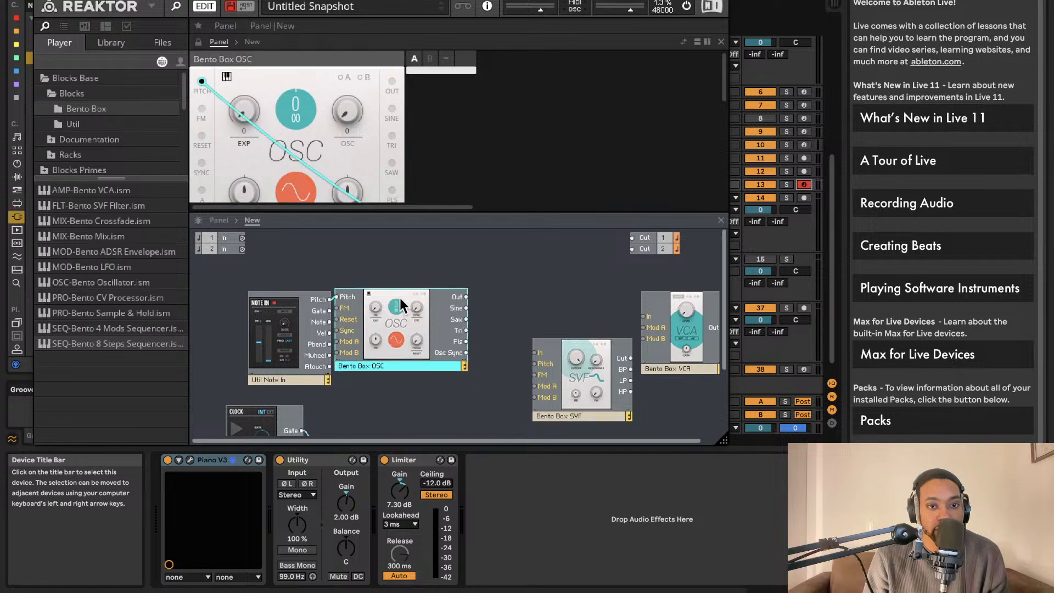
pyautogui.moveTo(466, 297); pyautogui.dragTo(536, 352)
# Step: Connect the SVF's Out to the VCA's In, wire the VCA's Out to outputs 1 and 2, and move the VCA clear of the filter
pyautogui.moveTo(630, 358); pyautogui.dragTo(569, 306)
pyautogui.click(664, 324)
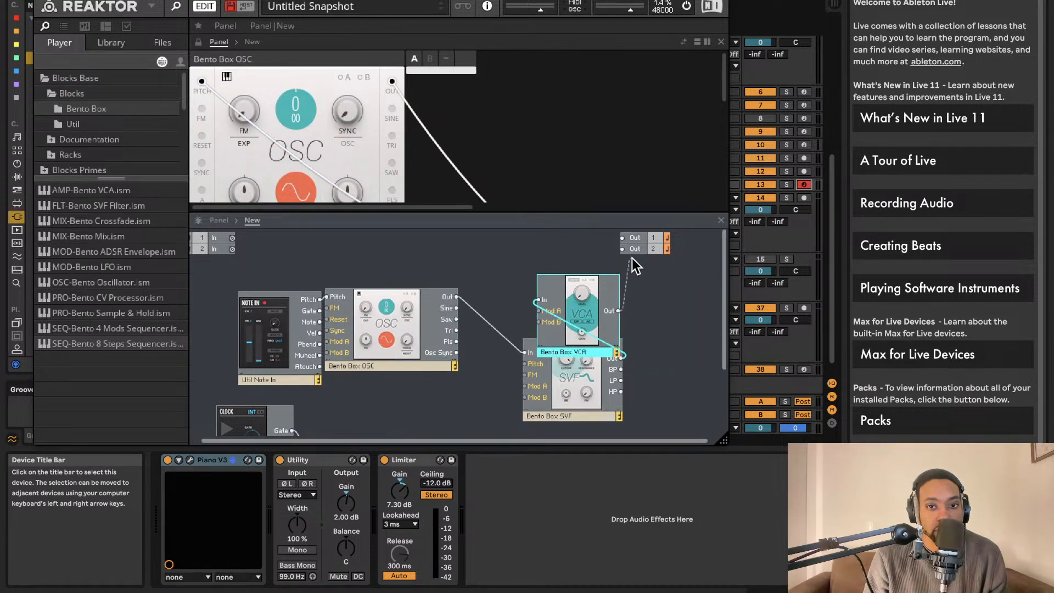
pyautogui.moveTo(624, 233); pyautogui.dragTo(623, 237)
pyautogui.moveTo(618, 311); pyautogui.dragTo(672, 310)
# Step: Wire the 8 Steps Pitch output to the oscillator's Pitch input, and reposition the sequencer, Note In and oscillator blocks
pyautogui.scroll(-5, 582, 354)
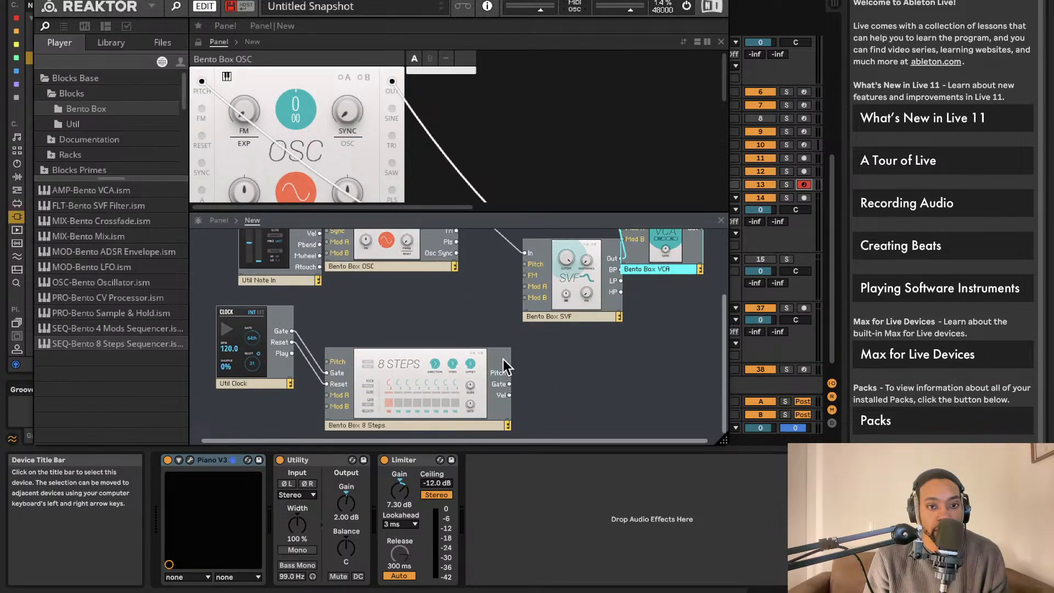
pyautogui.moveTo(410, 387); pyautogui.dragTo(369, 398)
pyautogui.scroll(3, 399, 347)
pyautogui.scroll(-3, 418, 357)
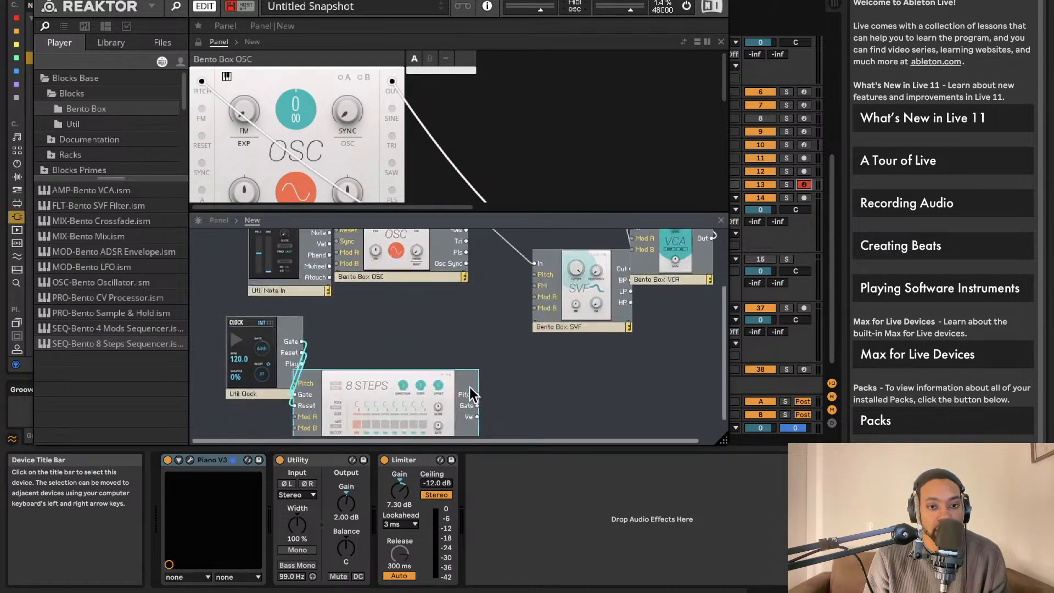
pyautogui.scroll(3, 341, 254)
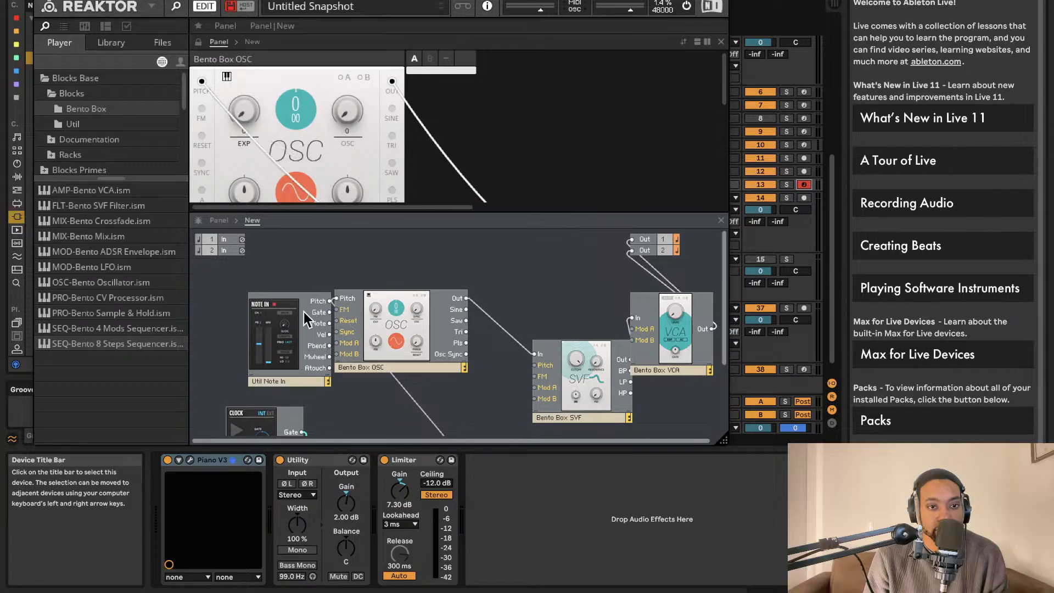
pyautogui.moveTo(304, 312); pyautogui.dragTo(240, 292)
pyautogui.moveTo(383, 314); pyautogui.dragTo(418, 377)
pyautogui.scroll(-4, 424, 341)
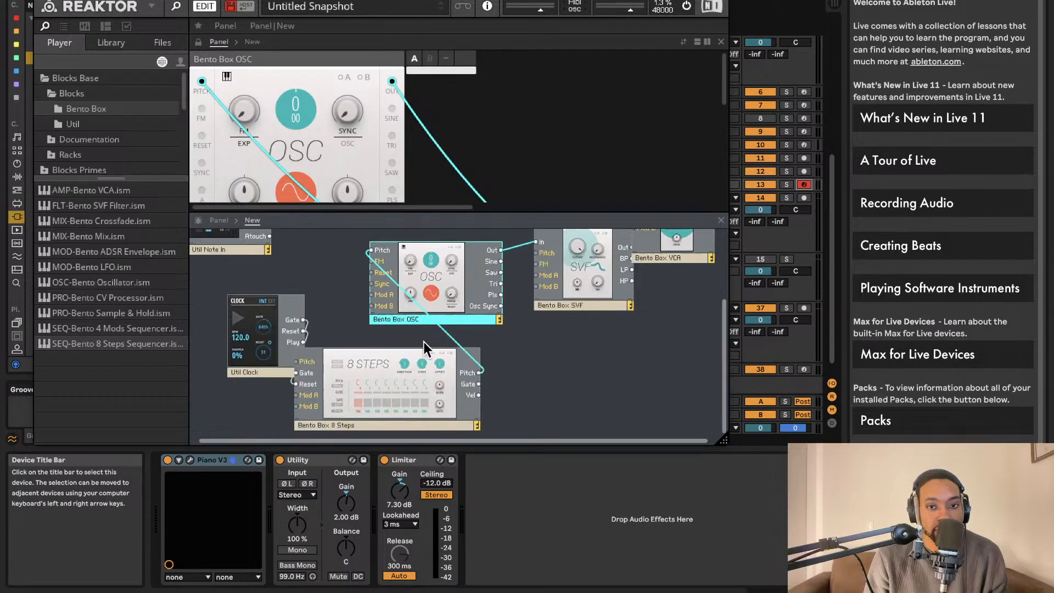
# Step: Add a Bento Box ADSR Envelope, gate it from the 8 Steps sequencer, and connect its Out to the VCA's Mod A
pyautogui.moveTo(586, 287); pyautogui.dragTo(574, 337)
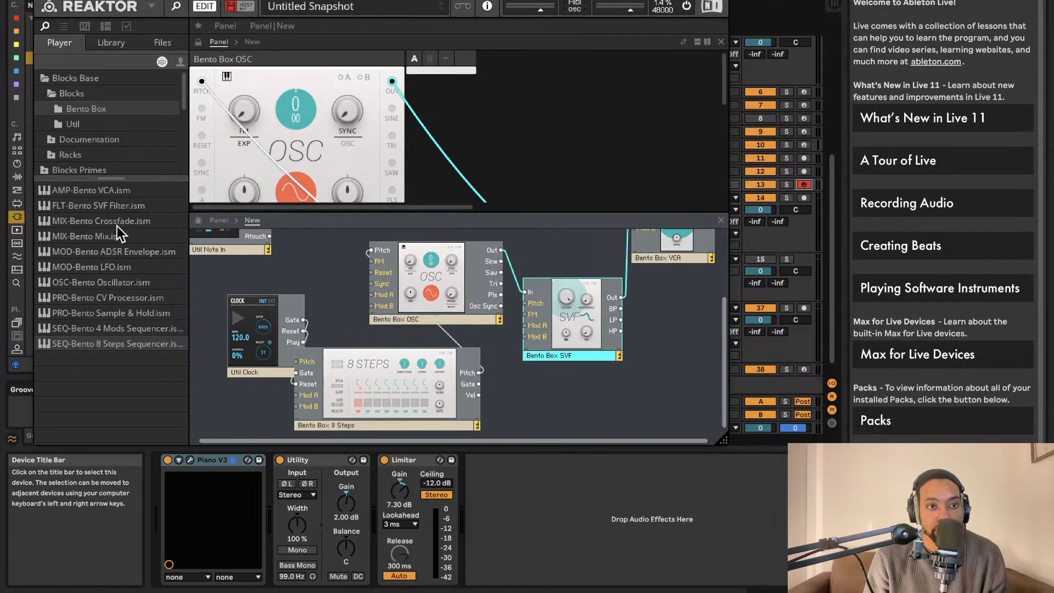
pyautogui.moveTo(133, 254); pyautogui.dragTo(473, 381)
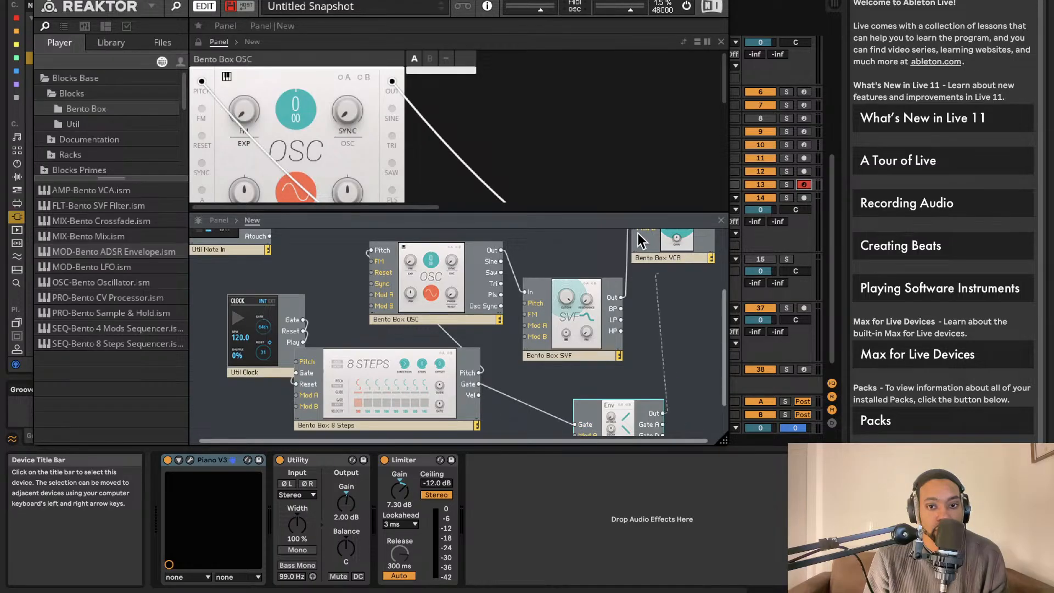
pyautogui.scroll(3, 636, 248)
pyautogui.moveTo(640, 253); pyautogui.dragTo(637, 298)
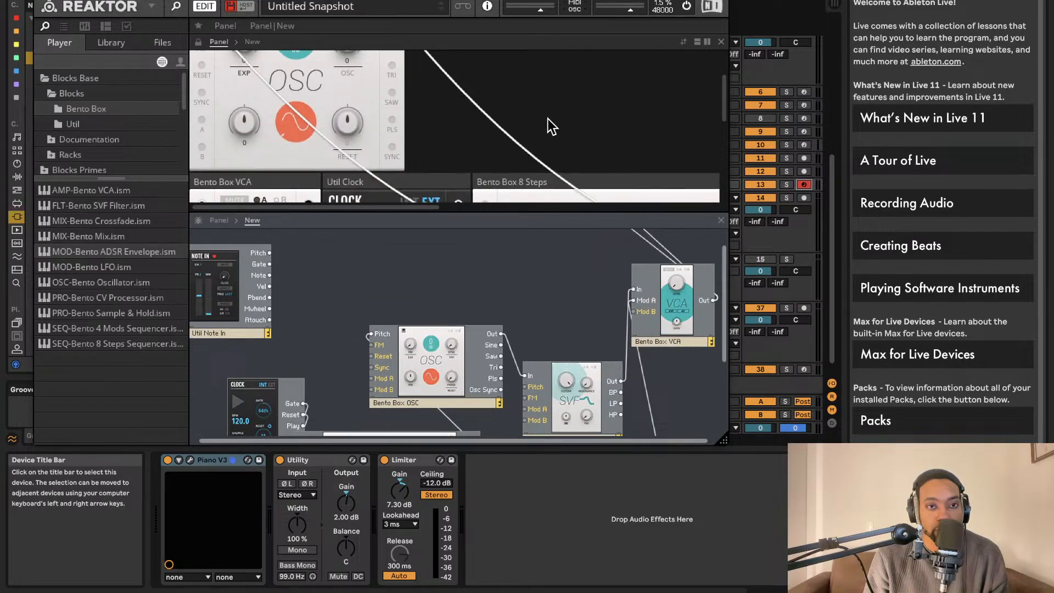
# Step: Rearrange the block panels so 8 Steps sits beside the oscillator, with Clock, VCA, ADSR and SVF in the row below
pyautogui.scroll(3, 512, 113)
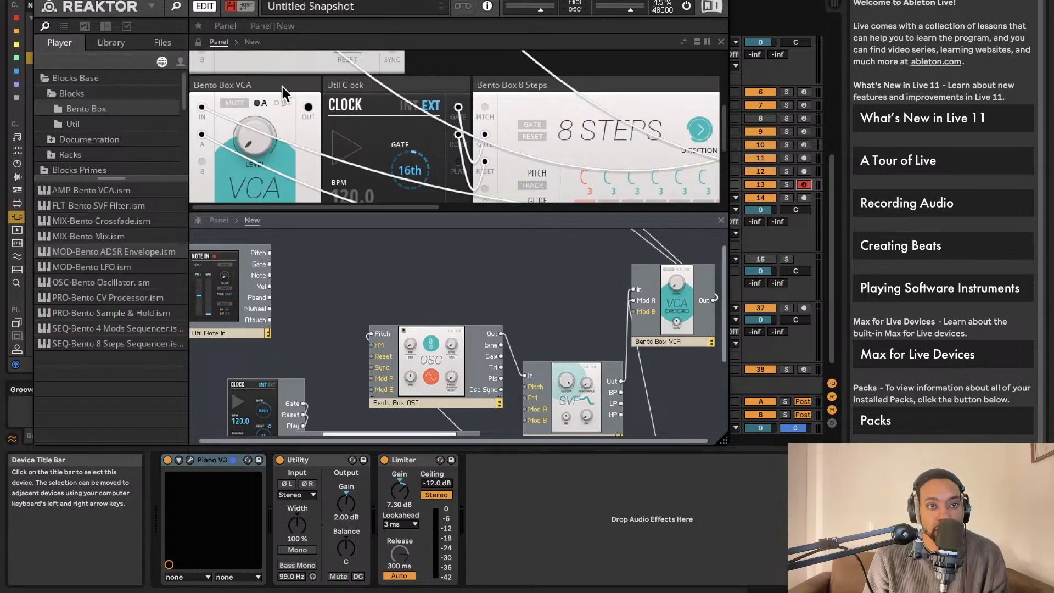
pyautogui.moveTo(284, 88); pyautogui.dragTo(648, 104)
pyautogui.moveTo(500, 88); pyautogui.dragTo(200, 87)
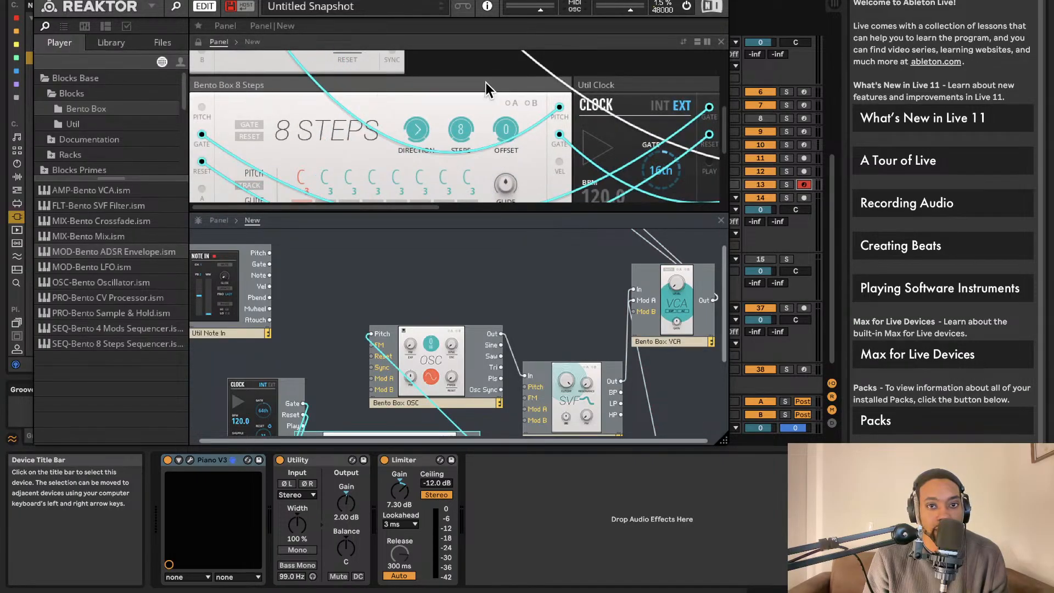
pyautogui.scroll(3, 491, 98)
pyautogui.scroll(2, 492, 109)
pyautogui.scroll(-3, 493, 109)
pyautogui.scroll(3, 493, 110)
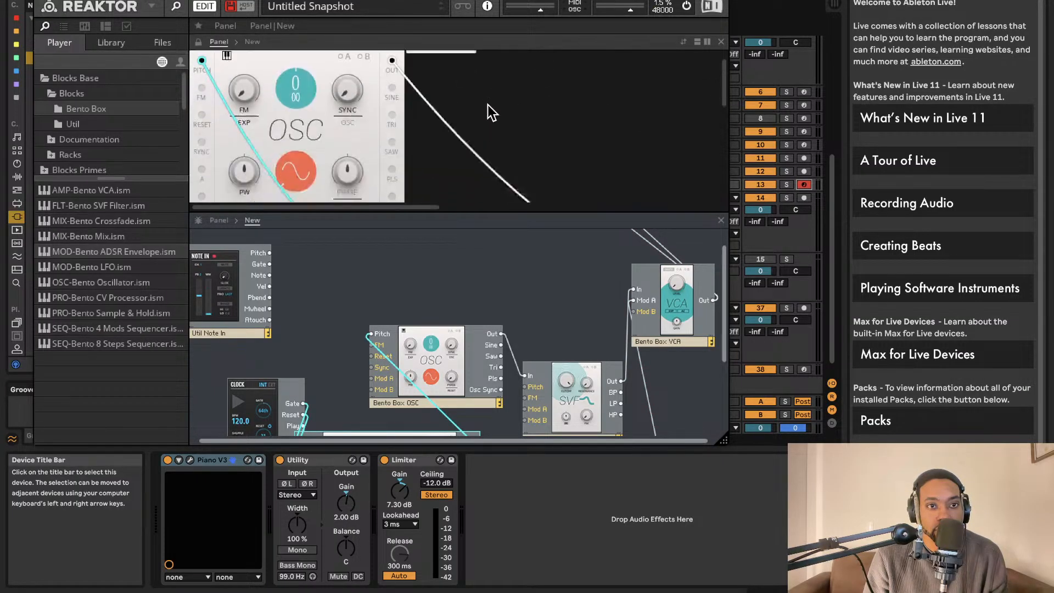
pyautogui.scroll(-3, 490, 111)
pyautogui.scroll(2, 490, 113)
pyautogui.scroll(-5, 522, 99)
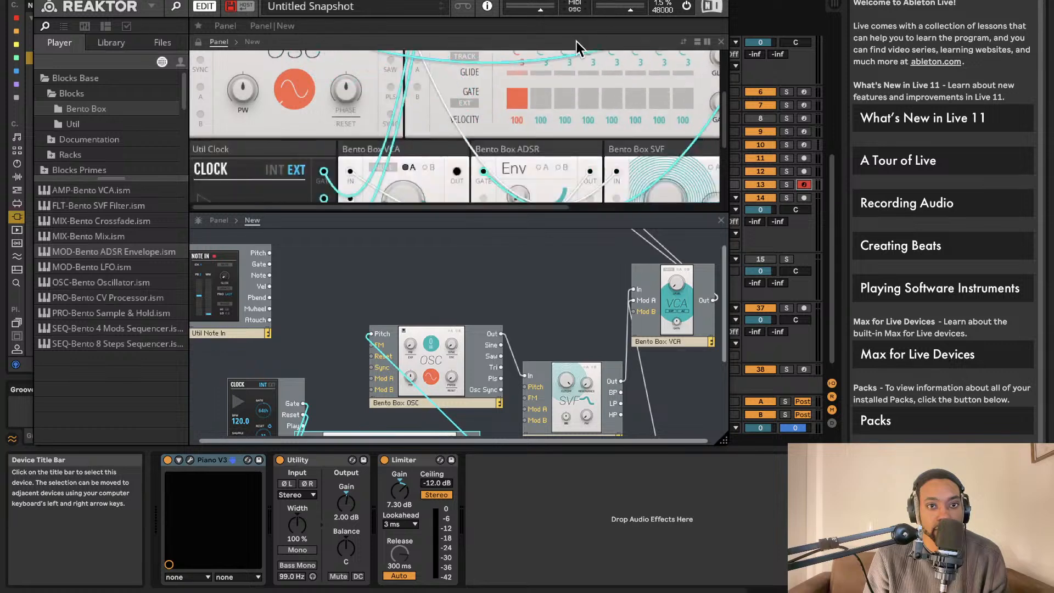
pyautogui.scroll(-2, 544, 68)
pyautogui.scroll(-3, 222, 318)
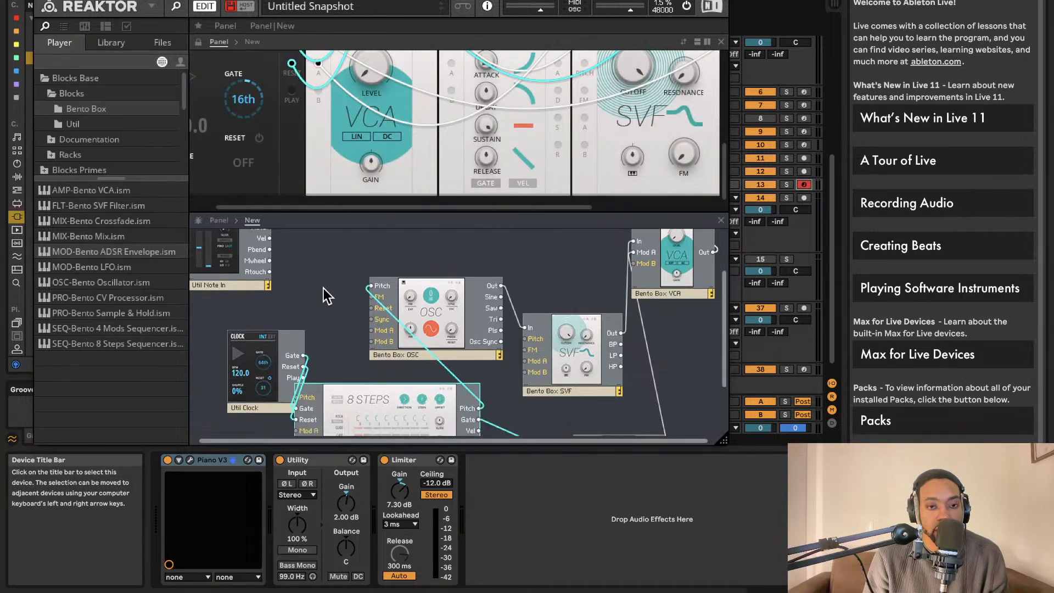
# Step: Apply modulation A to the VCA's Level, and disarm the Piano V3 track
pyautogui.scroll(2, 501, 95)
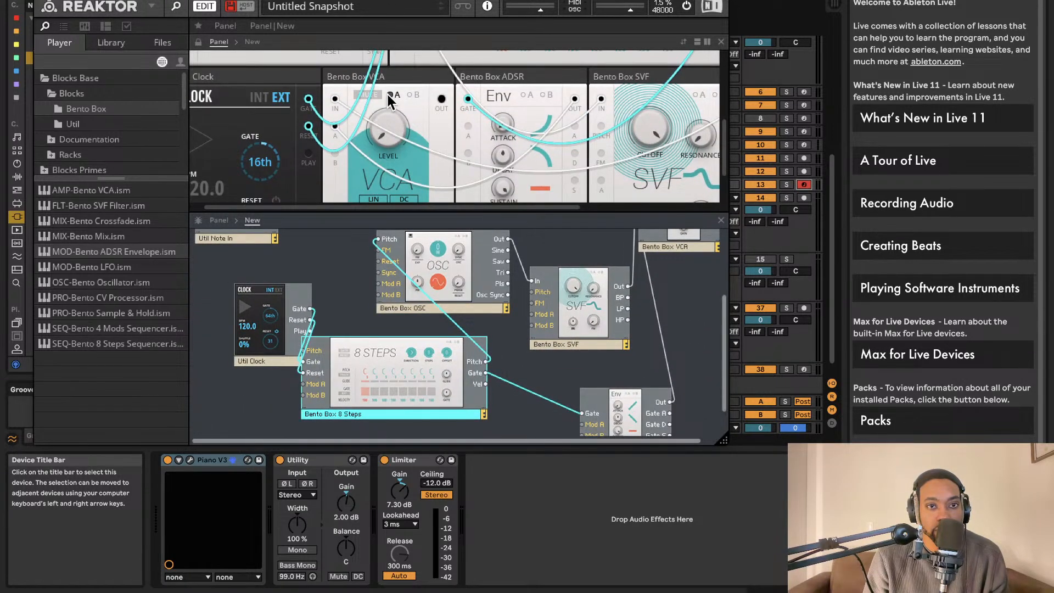
pyautogui.click(389, 94)
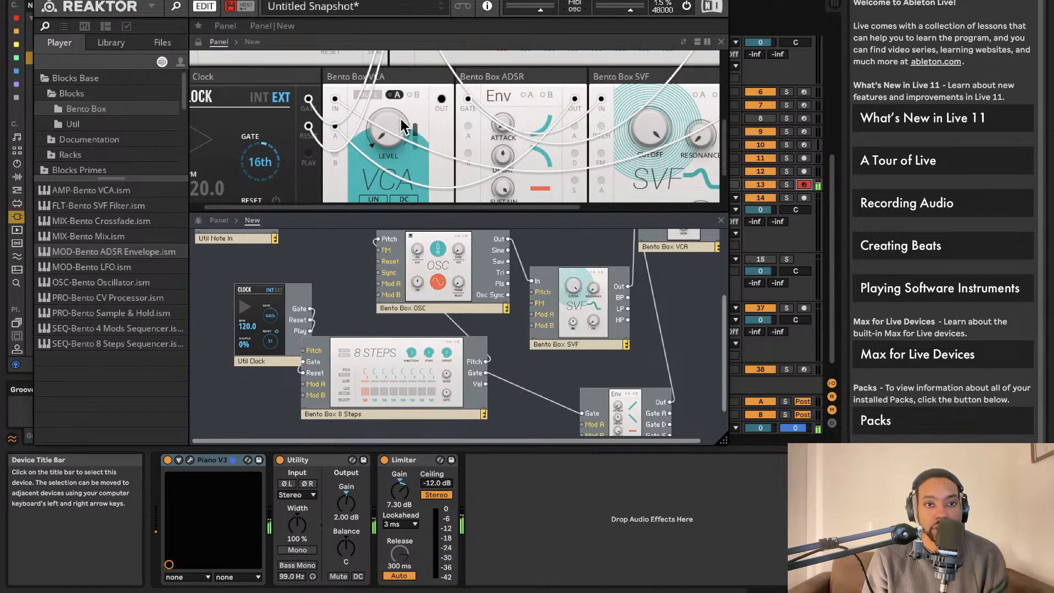
pyautogui.click(804, 186)
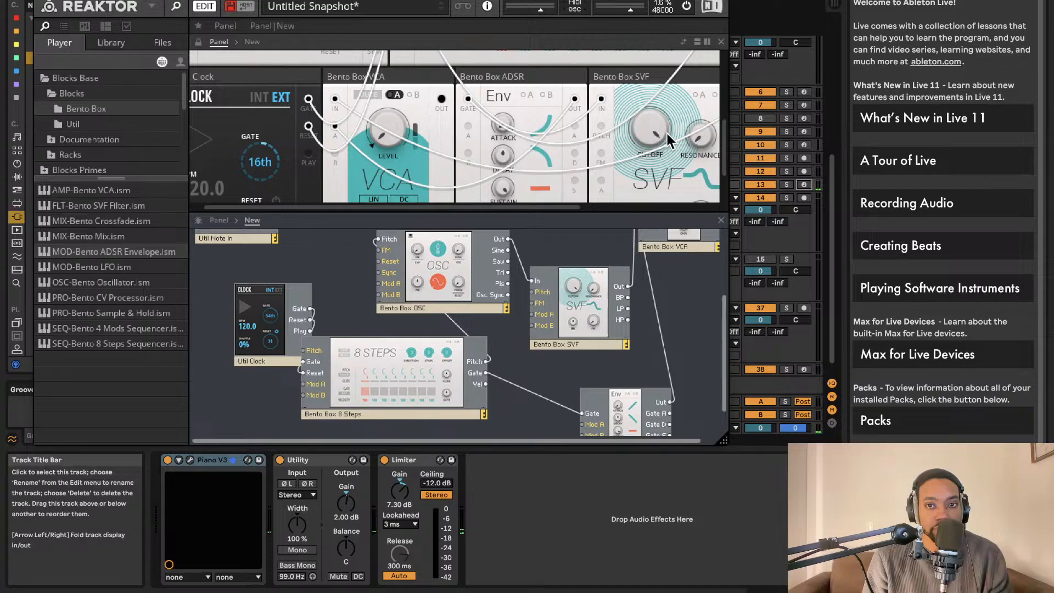
# Step: Switch the Util Clock to internal sync, start it running, and lower Reaktor's output level slightly
pyautogui.moveTo(667, 135); pyautogui.dragTo(639, 163)
pyautogui.scroll(5, 586, 150)
pyautogui.scroll(-5, 439, 134)
pyautogui.hscroll(-1, 261, 134)
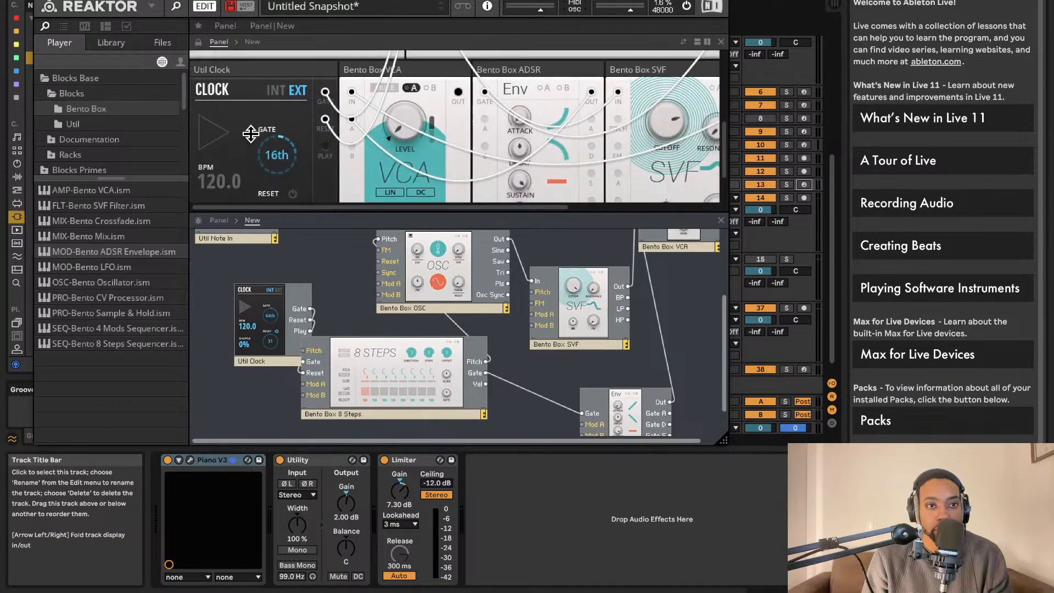
pyautogui.click(278, 91)
pyautogui.click(213, 132)
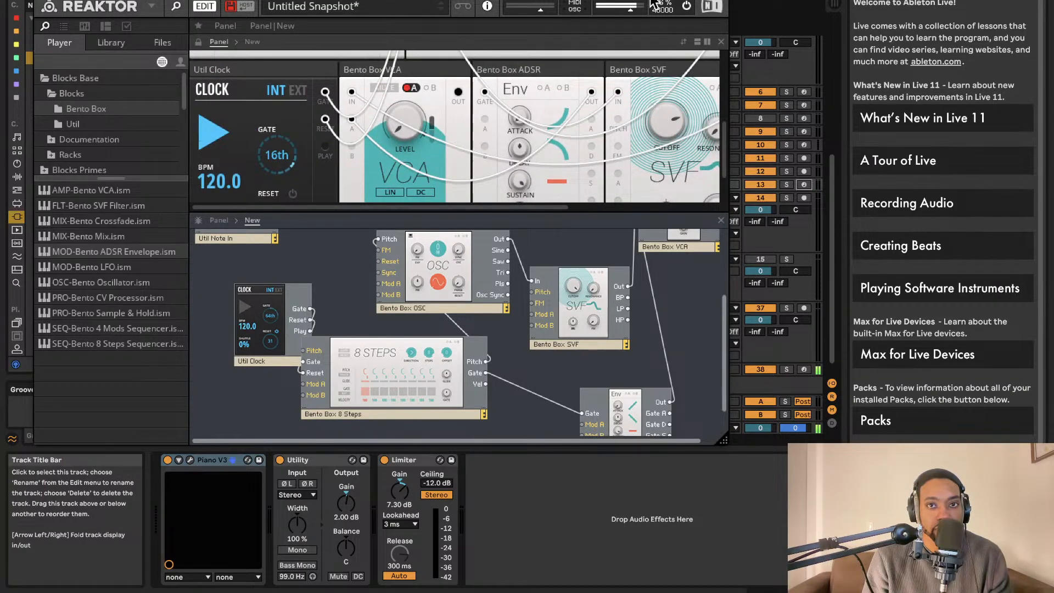
pyautogui.moveTo(630, 10)
pyautogui.mouseDown()
pyautogui.moveTo(613, 10)
pyautogui.moveTo(621, 12)
pyautogui.mouseUp()
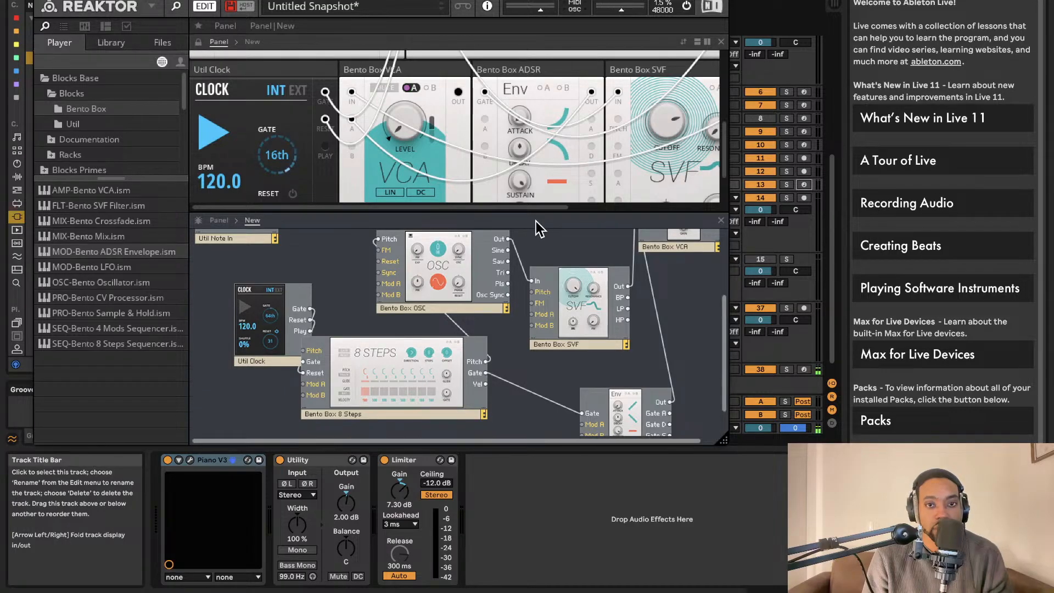
# Step: Enlarge the panel view to show the 8 Steps sequencer, and switch off Reaktor's audio engine
pyautogui.moveTo(536, 213); pyautogui.dragTo(536, 347)
pyautogui.scroll(3, 541, 259)
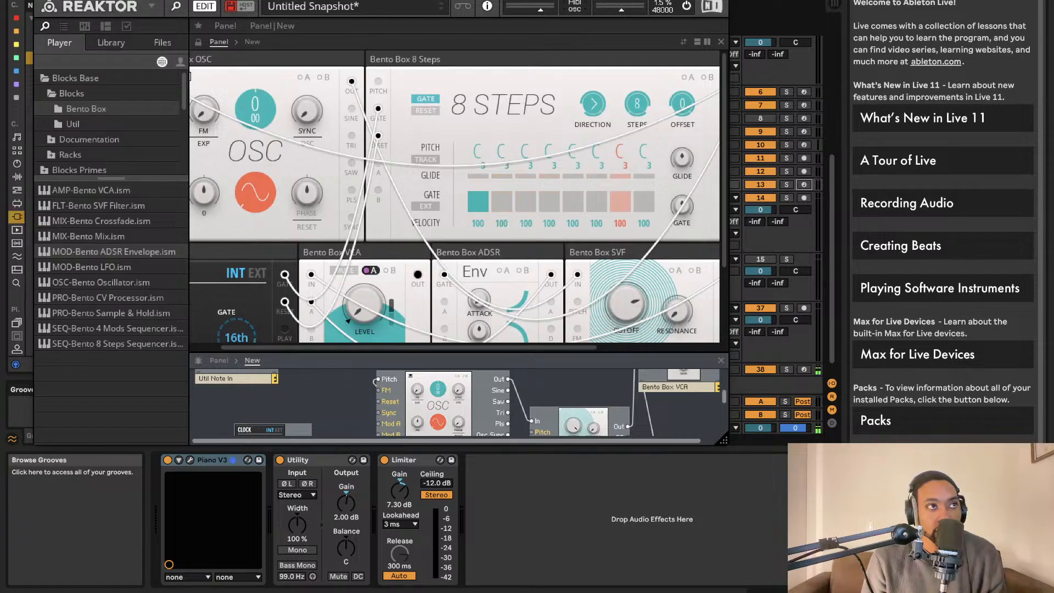
pyautogui.click(686, 6)
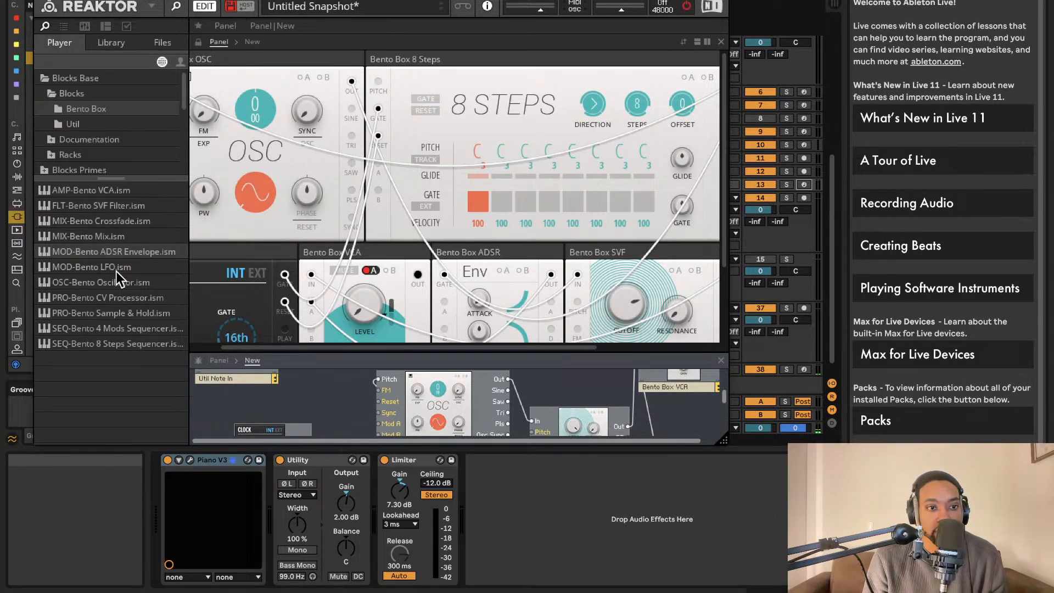
# Step: Show the Util blocks, move the Reaktor window aside to reveal Ableton Live's track list, and unfold the Reaktor 6 track
pyautogui.click(107, 126)
pyautogui.scroll(-1, 802, 291)
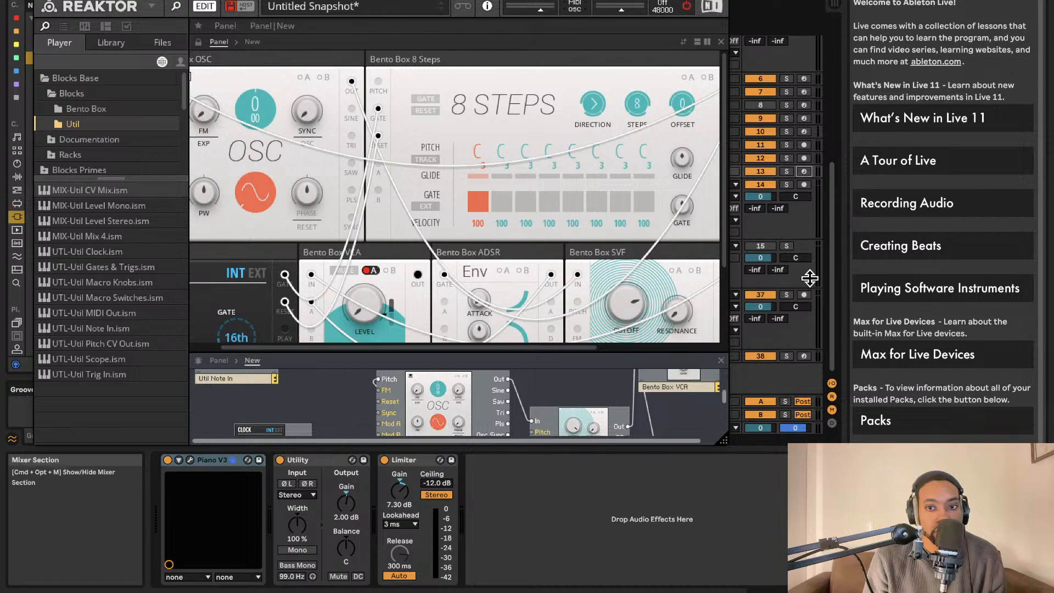
pyautogui.moveTo(634, 11); pyautogui.dragTo(211, 42)
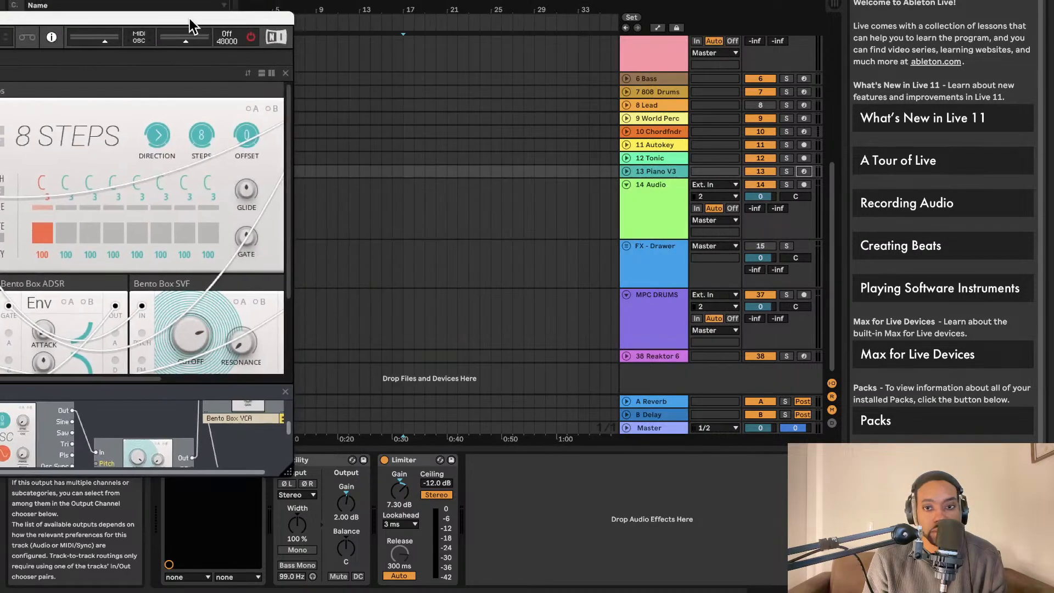
pyautogui.click(626, 356)
pyautogui.scroll(-2, 640, 330)
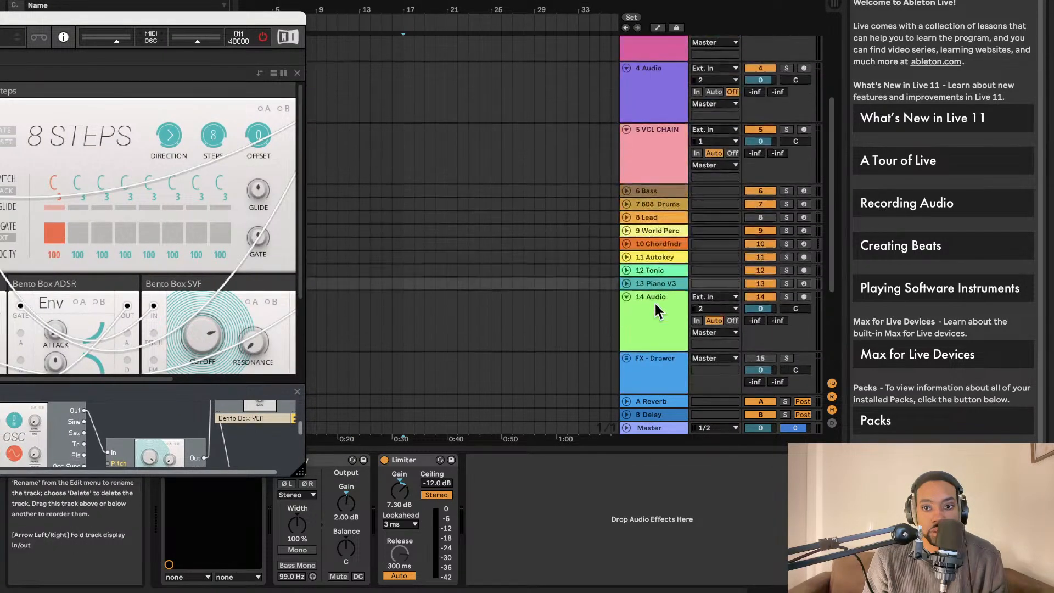
# Step: Set the MPC DRUMS track's monitoring to Off and mute the track
pyautogui.scroll(8, 730, 295)
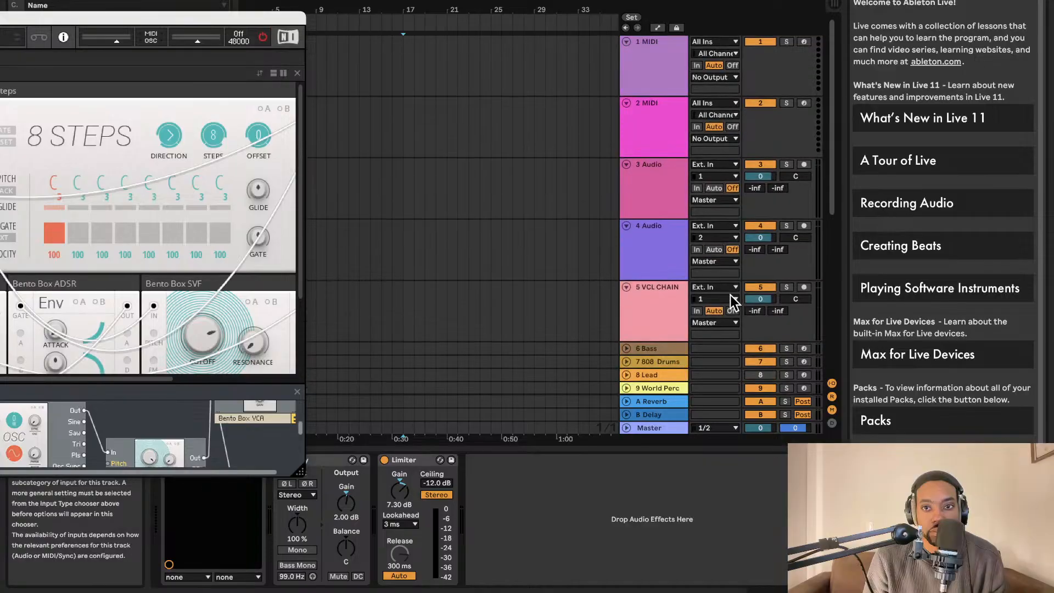
pyautogui.scroll(-8, 731, 295)
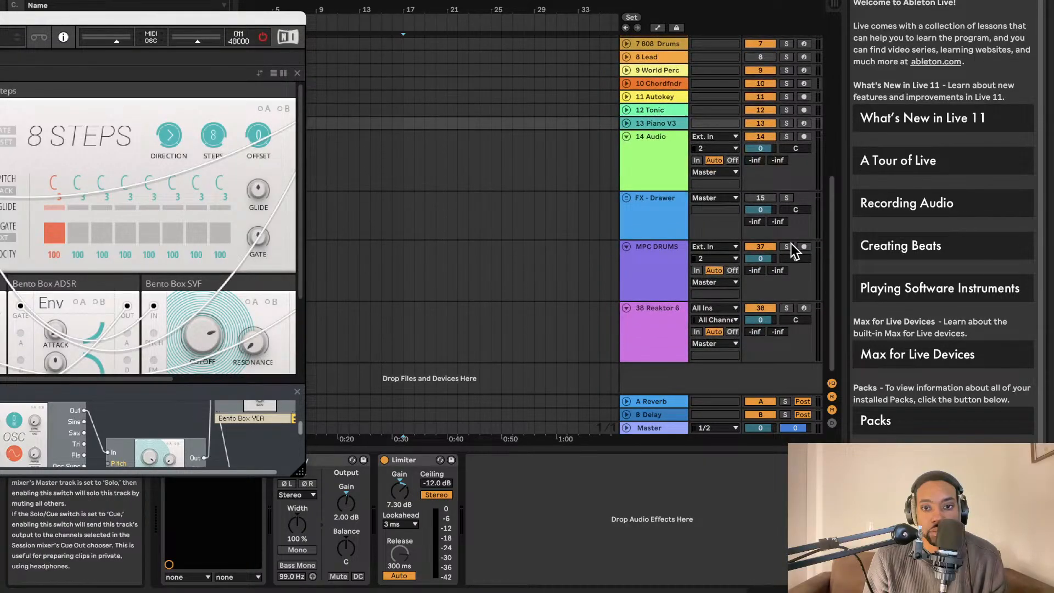
pyautogui.click(731, 269)
pyautogui.click(762, 250)
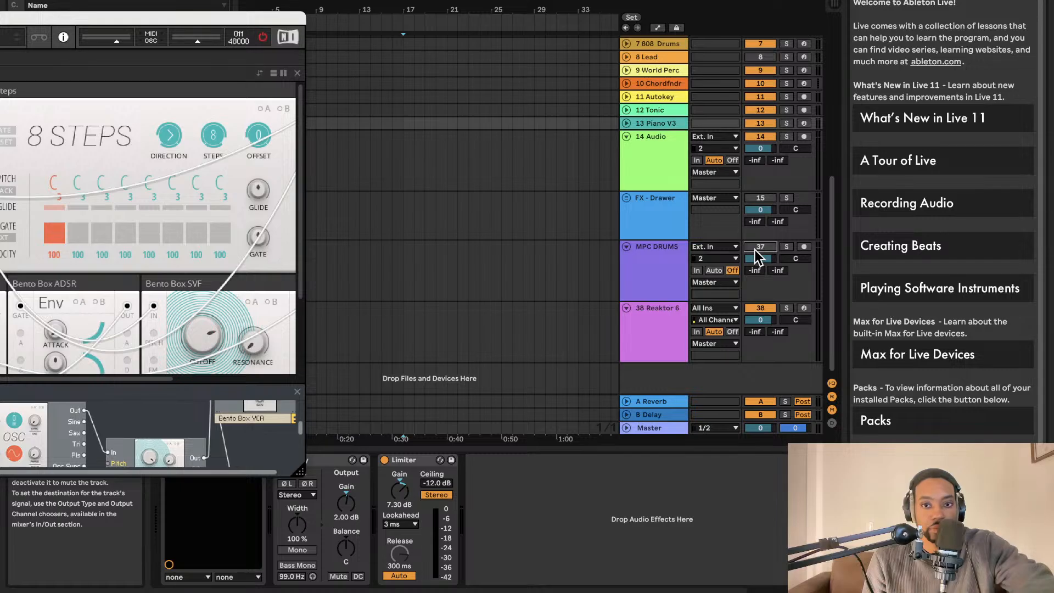
# Step: Move the Reaktor window back into full view over Ableton Live and start playback
pyautogui.moveTo(202, 27); pyautogui.dragTo(576, 22)
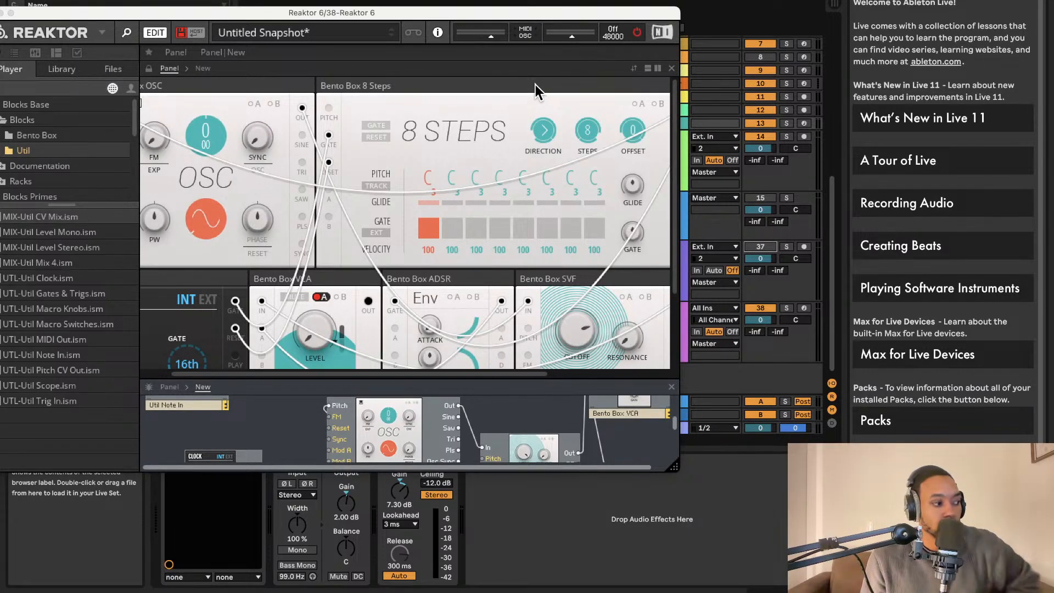
pyautogui.moveTo(508, 8); pyautogui.dragTo(627, 0)
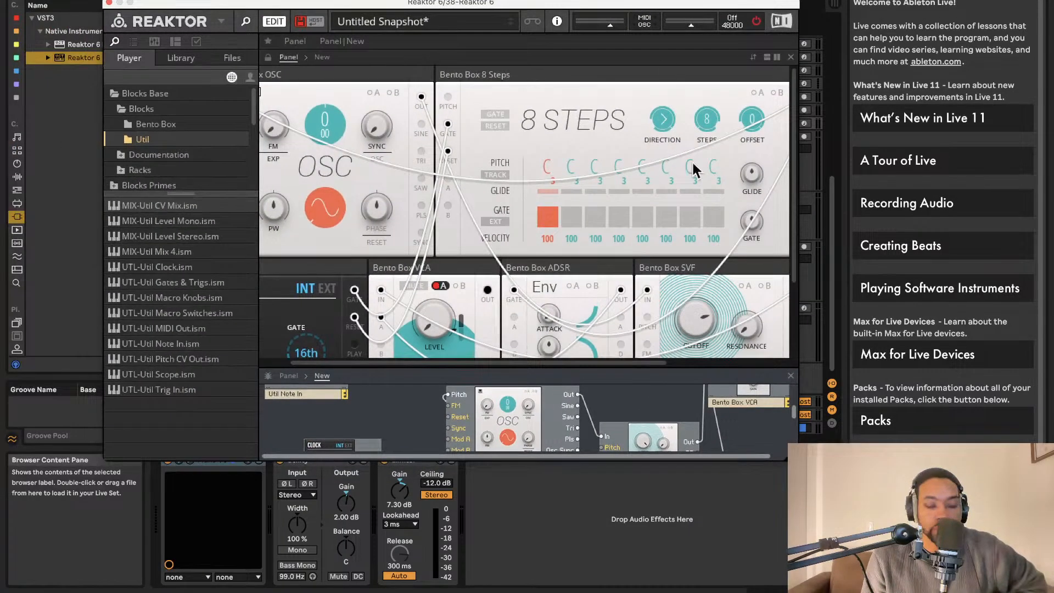
pyautogui.moveTo(541, 7); pyautogui.dragTo(528, 0)
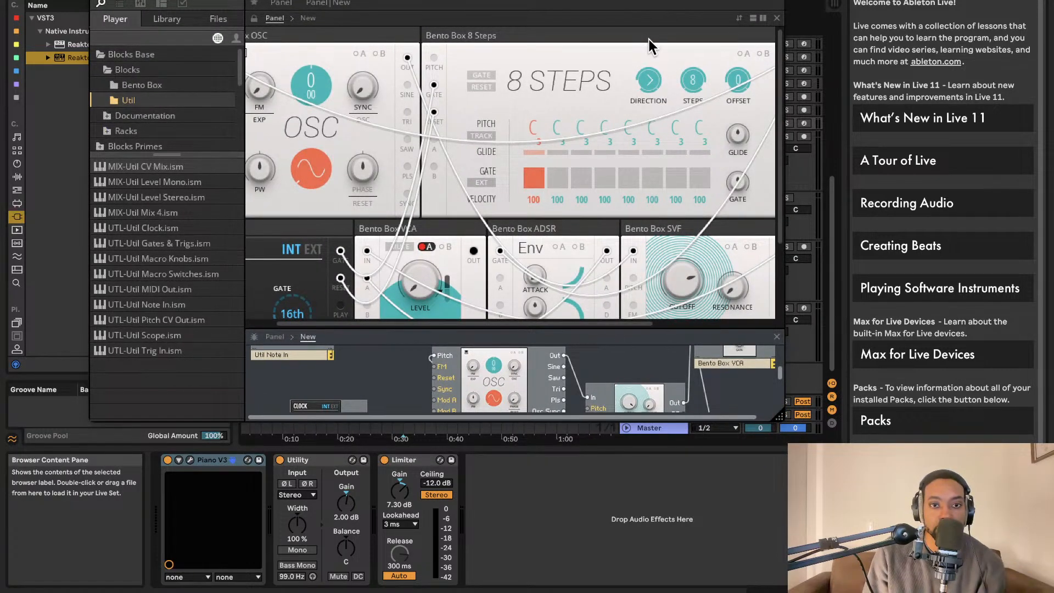
pyautogui.press('space')
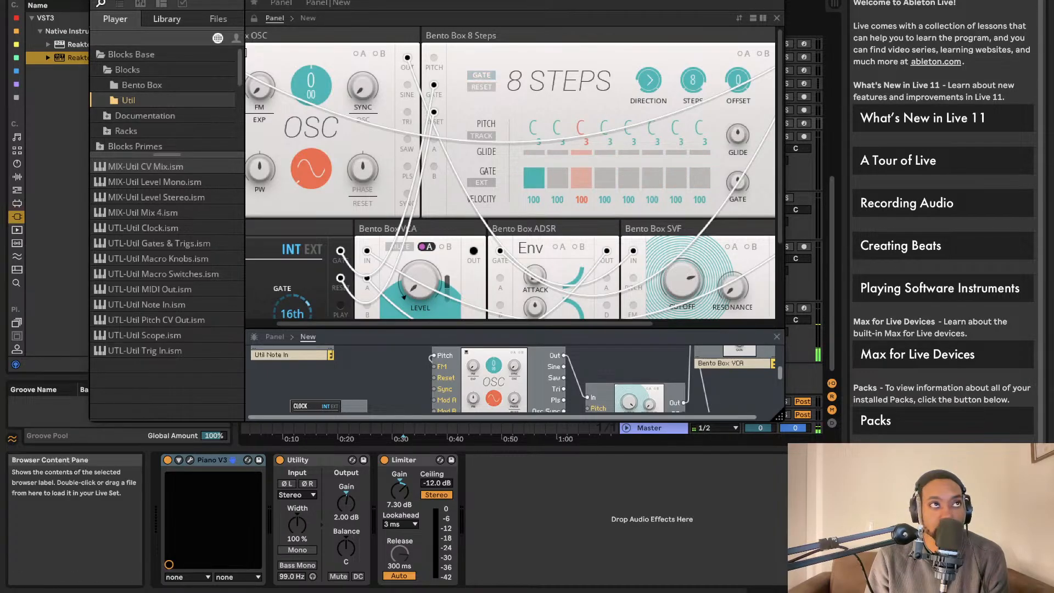
# Step: Hide and reshow the plug-in windows, and make the Reaktor window taller to show the complete lower row of blocks
pyautogui.press('super+alt+p')
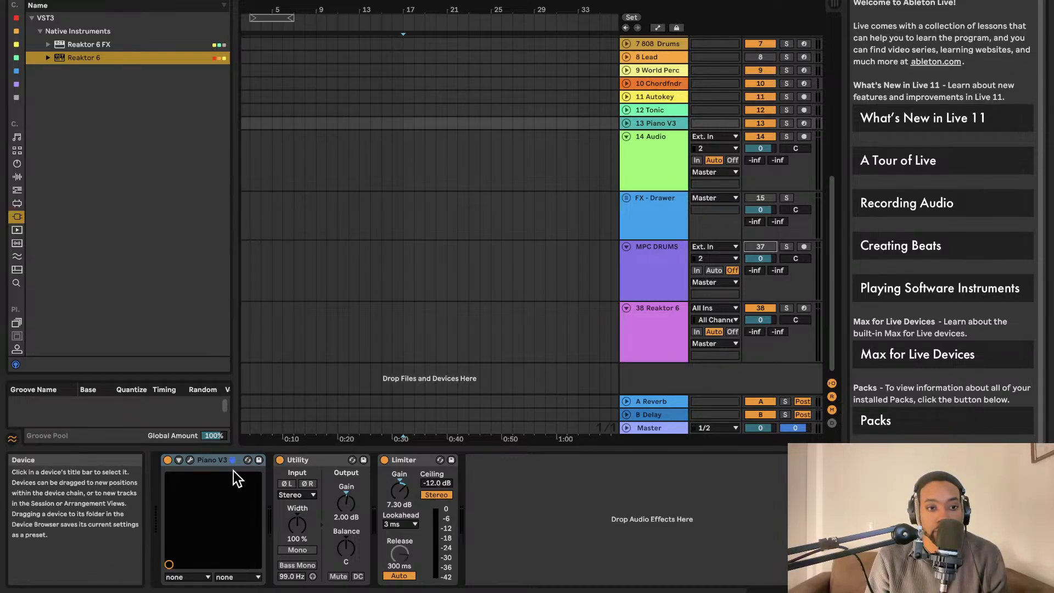
pyautogui.click(190, 460)
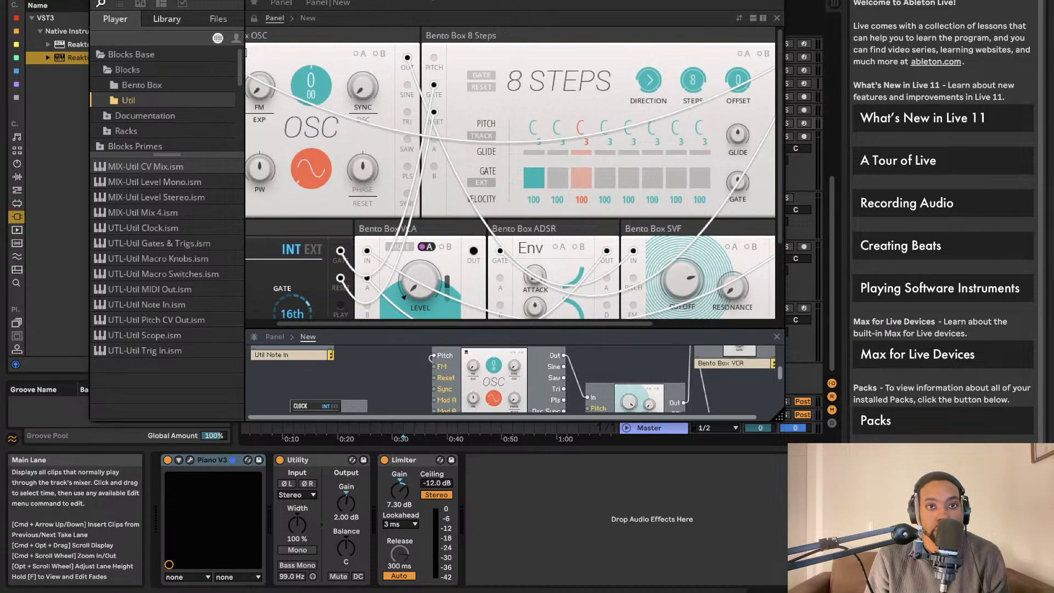
pyautogui.moveTo(780, 421); pyautogui.dragTo(785, 528)
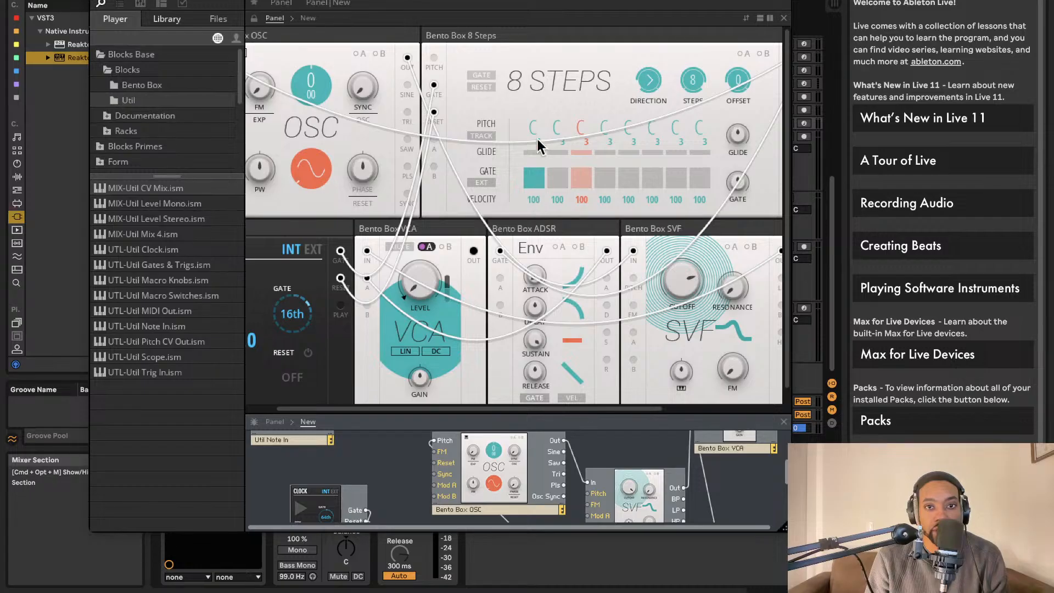
# Step: Set the pitches of the sequencer's eight steps to G, A, B, C, D, E, F# and G
pyautogui.moveTo(537, 136); pyautogui.dragTo(536, 186)
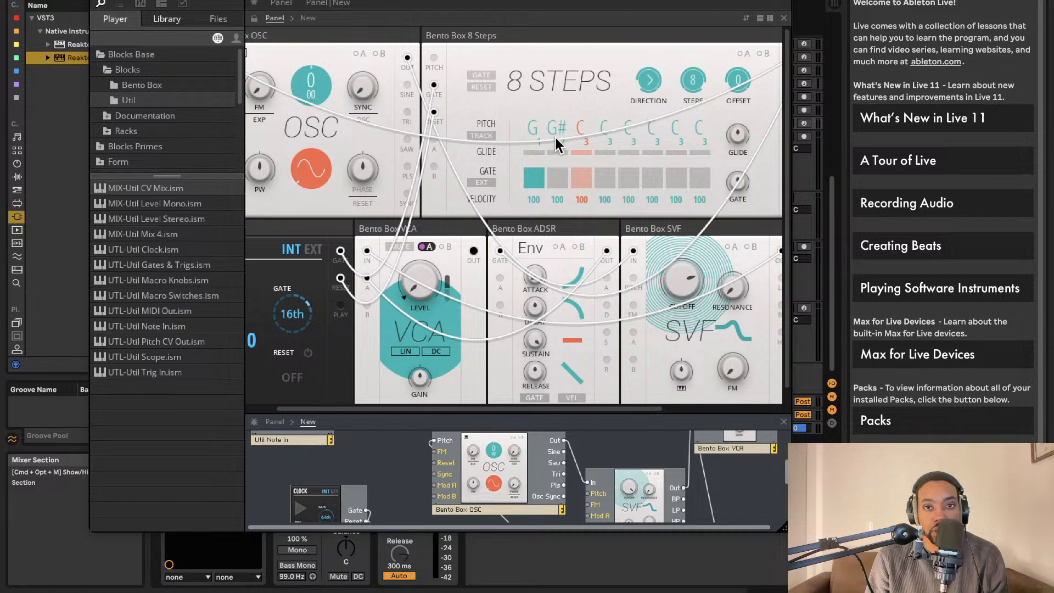
pyautogui.moveTo(552, 156); pyautogui.dragTo(554, 175)
pyautogui.moveTo(577, 153); pyautogui.dragTo(612, 112)
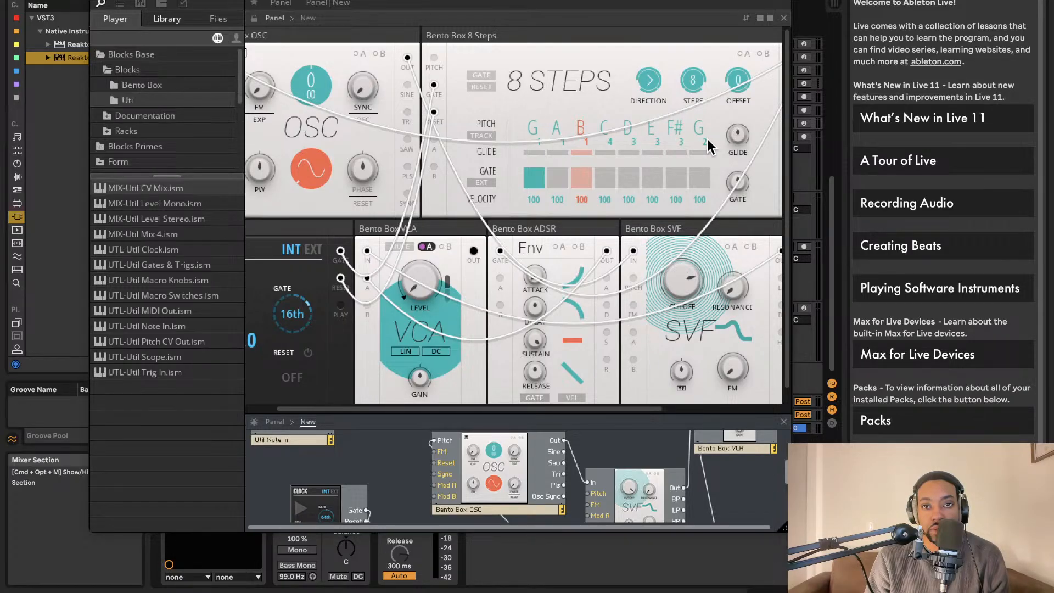
# Step: Enable pitch Track on the 8 Steps sequencer and switch on the gates of steps 2, 5 and 6
pyautogui.click(483, 136)
pyautogui.click(652, 178)
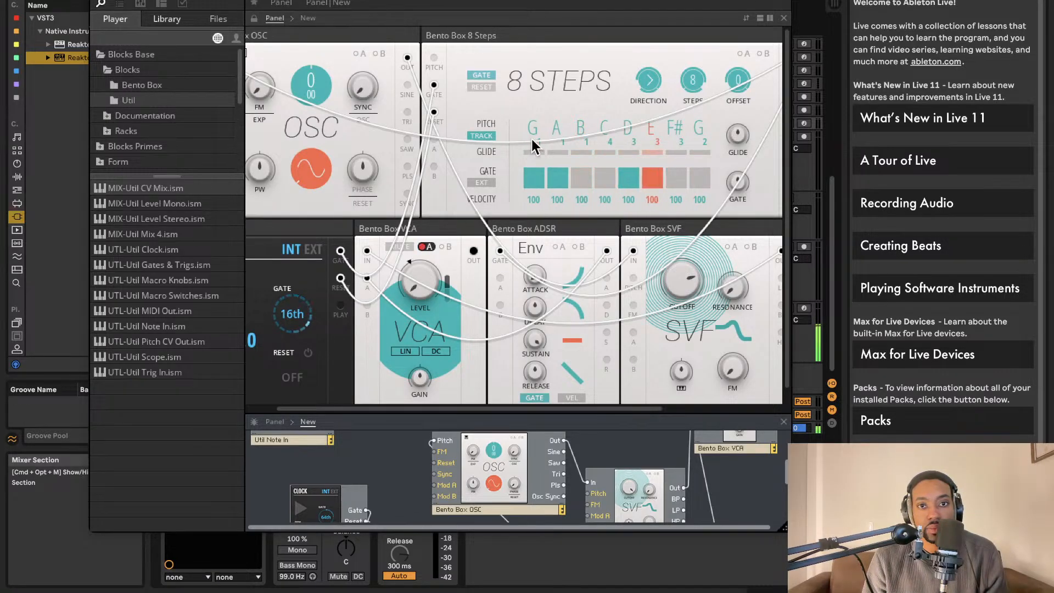
# Step: Try F# and A as the first step's pitch while the sequence plays, and return it to G
pyautogui.scroll(-1, 535, 127)
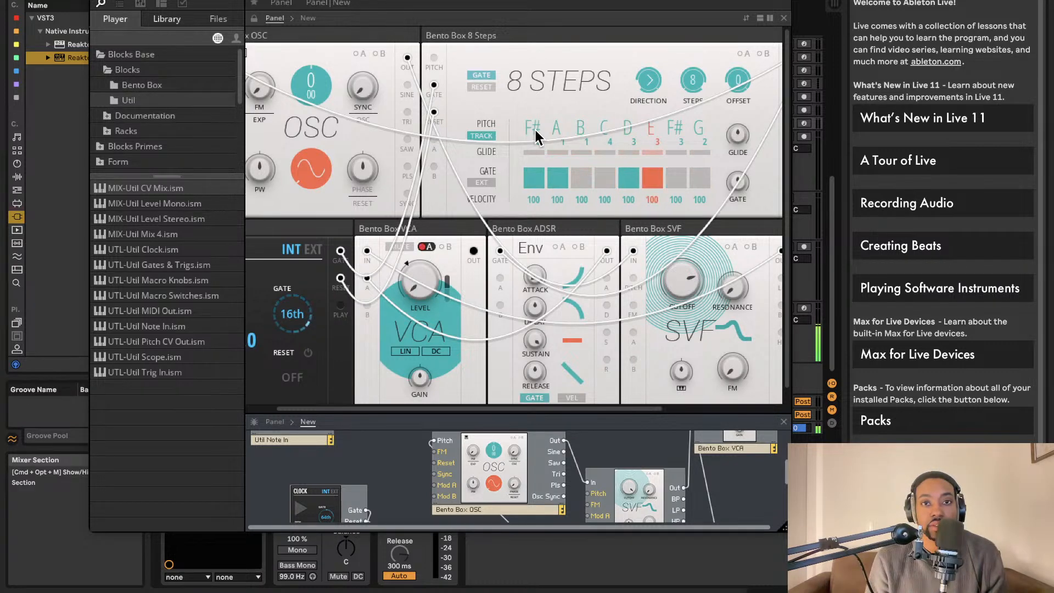
pyautogui.scroll(1, 532, 128)
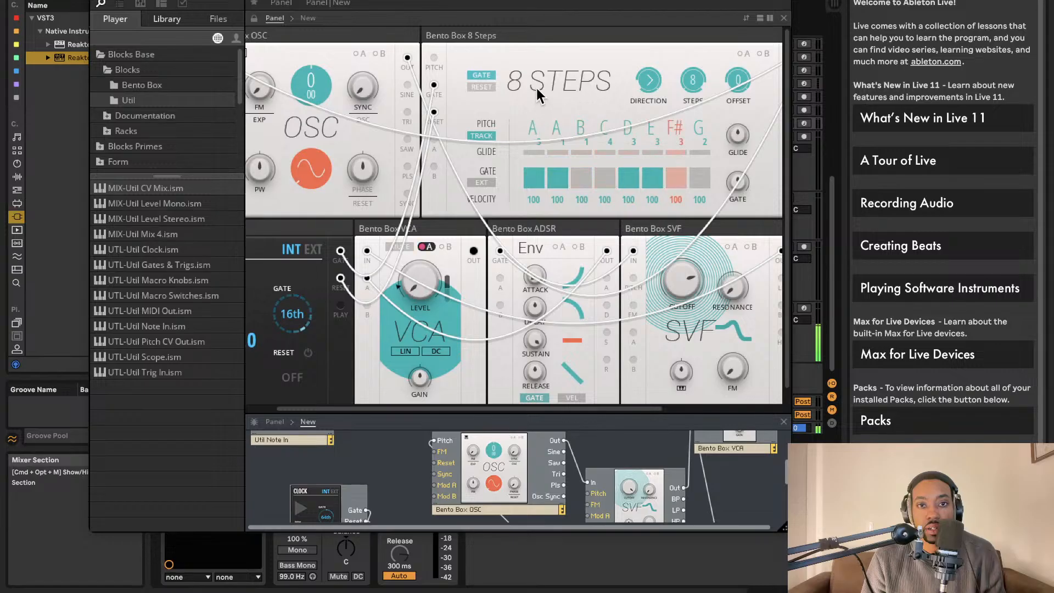
pyautogui.moveTo(537, 88); pyautogui.dragTo(542, 187)
pyautogui.moveTo(545, 227); pyautogui.dragTo(545, 178)
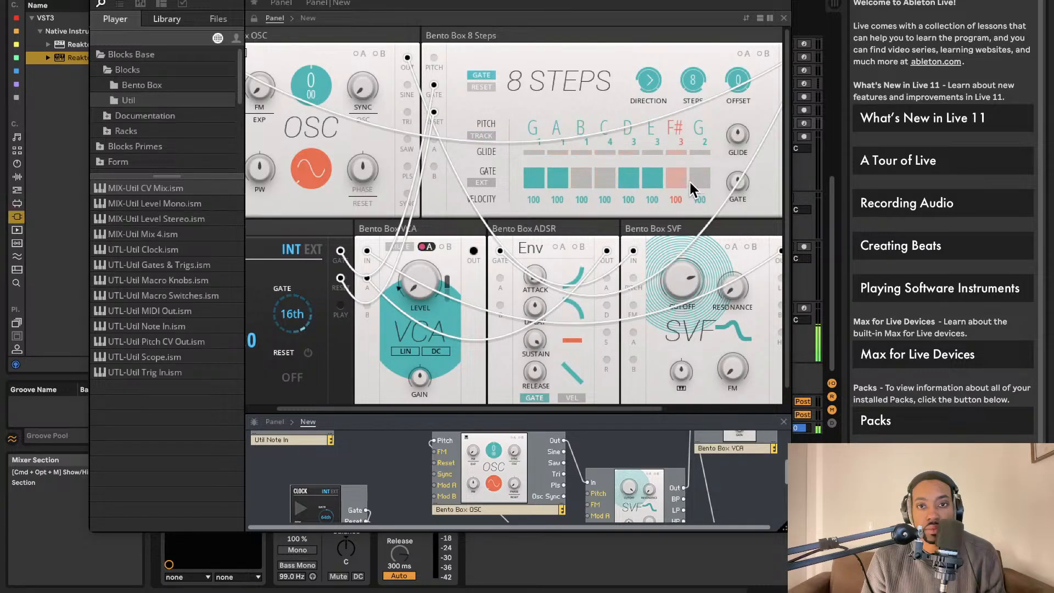
# Step: Switch on the gate of step 8, and briefly hide and reshow the Reaktor window
pyautogui.click(690, 184)
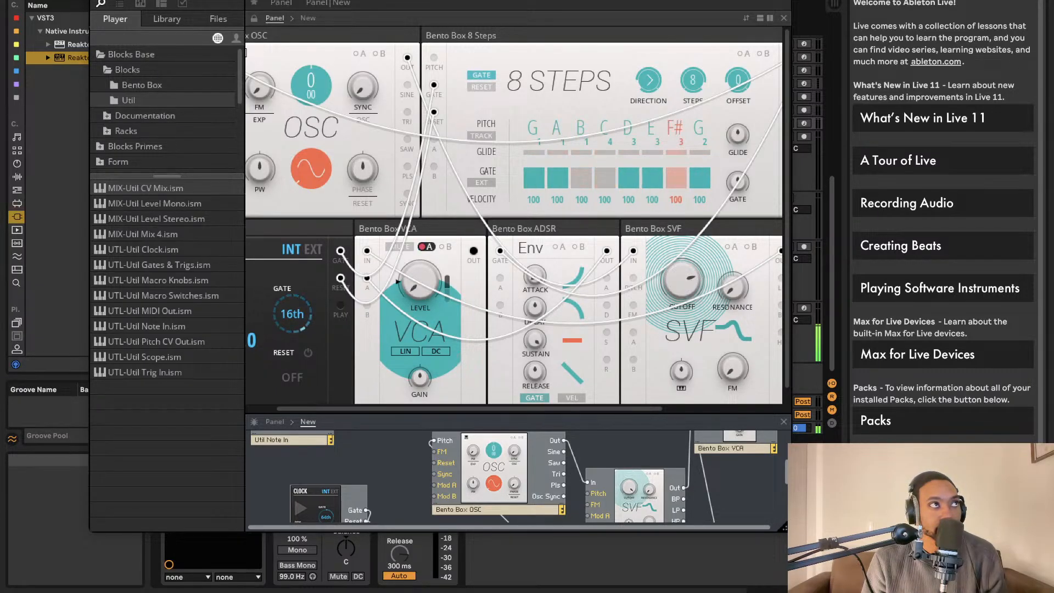
pyautogui.press('alt+super+p')
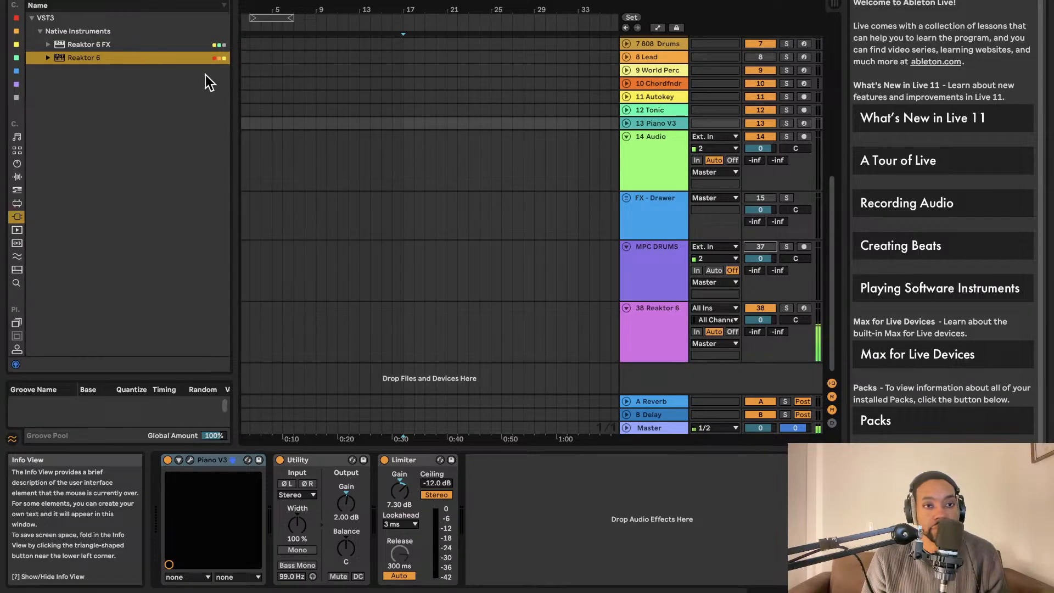
pyautogui.press('alt+super+p')
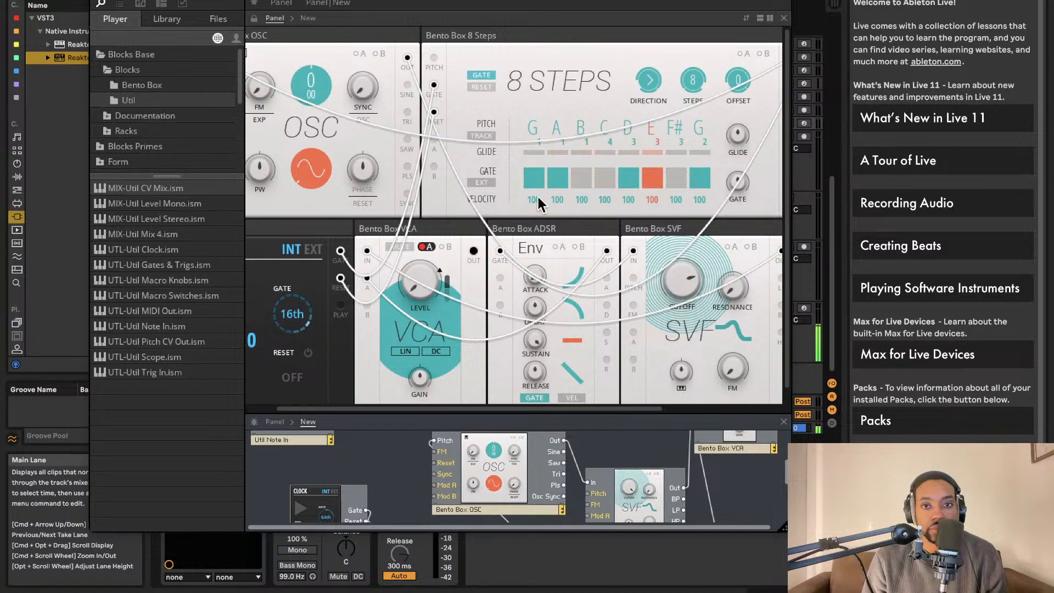
# Step: Show the Bento Box blocks and add a Bento LFO to the structure
pyautogui.hscroll(-3, 537, 194)
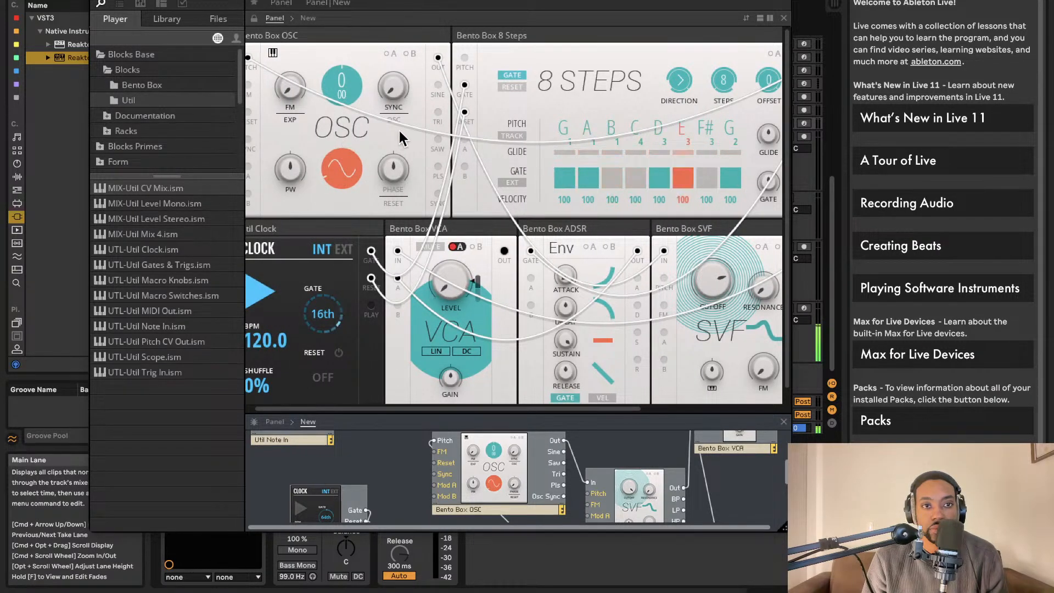
pyautogui.hscroll(-1, 394, 132)
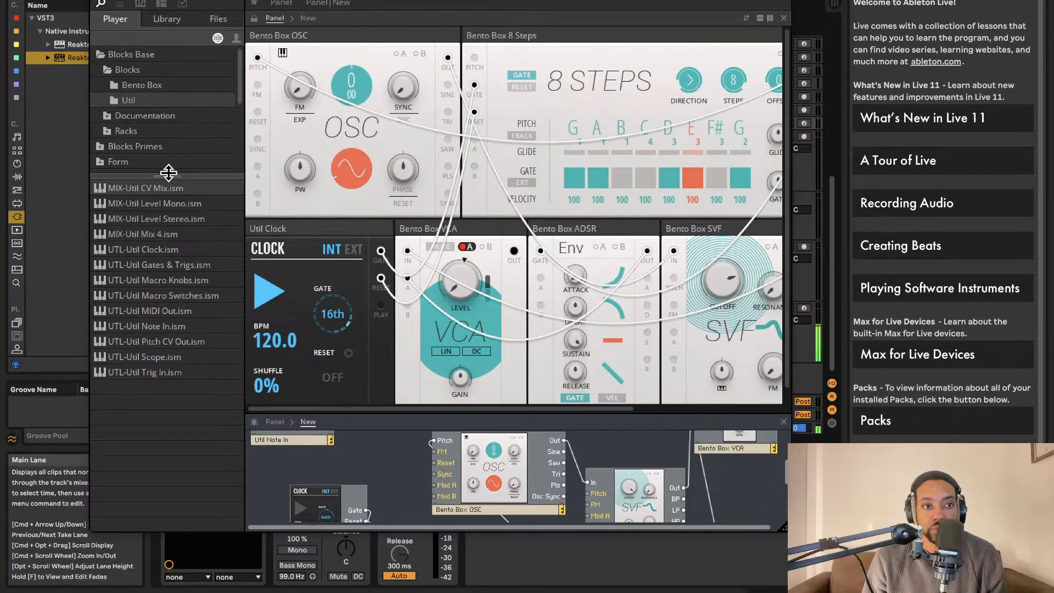
pyautogui.click(165, 87)
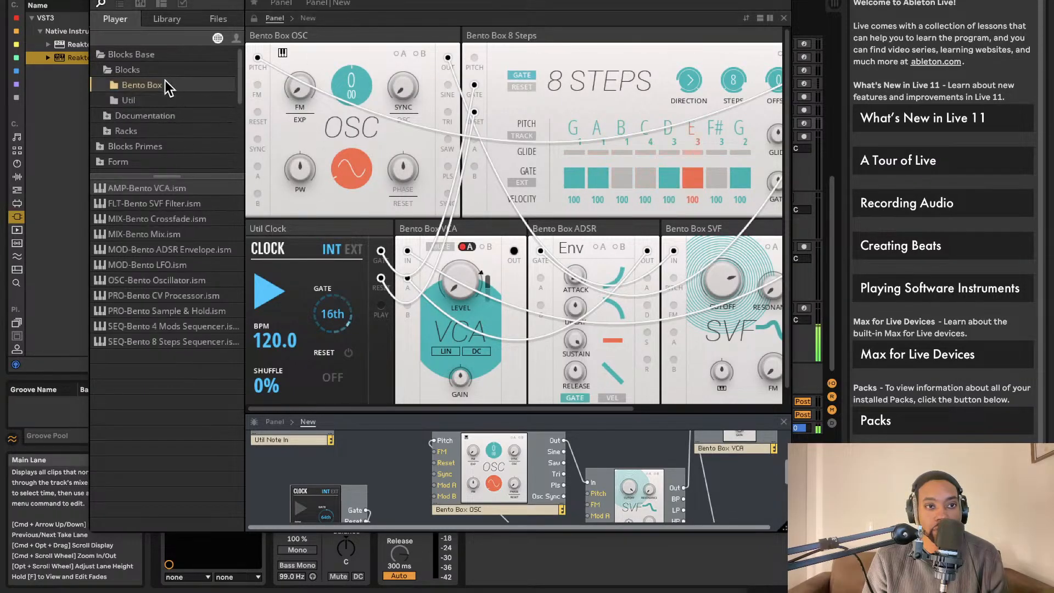
pyautogui.moveTo(181, 264); pyautogui.dragTo(370, 454)
# Step: Enlarge the structure view, place the LFO below the Util Clock, and wire its Out to the OSC's Mod A input
pyautogui.scroll(-5, 372, 444)
pyautogui.scroll(1, 454, 440)
pyautogui.moveTo(493, 413); pyautogui.dragTo(493, 107)
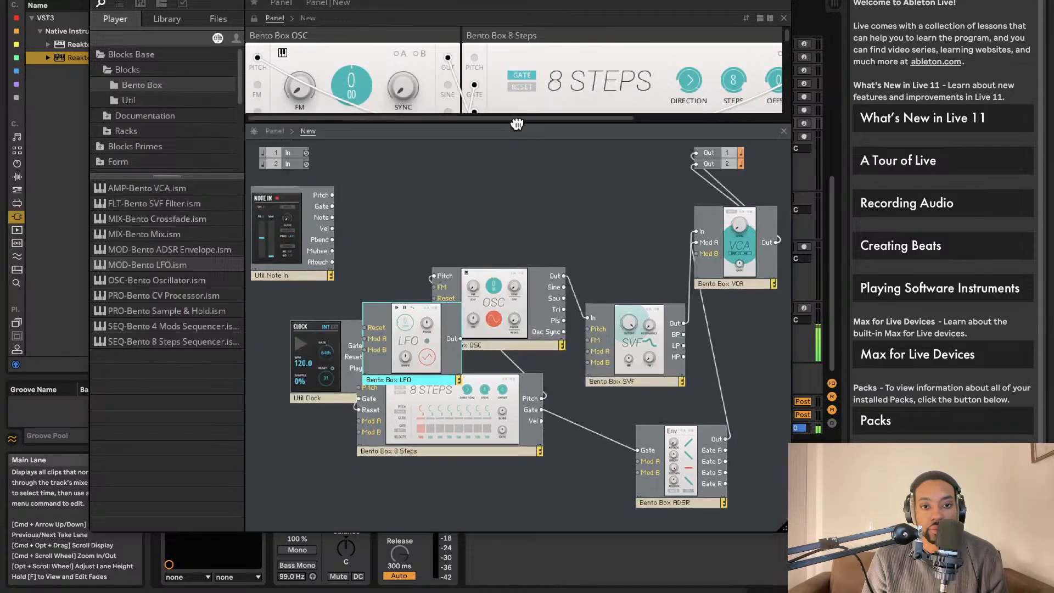
pyautogui.moveTo(406, 323); pyautogui.dragTo(294, 447)
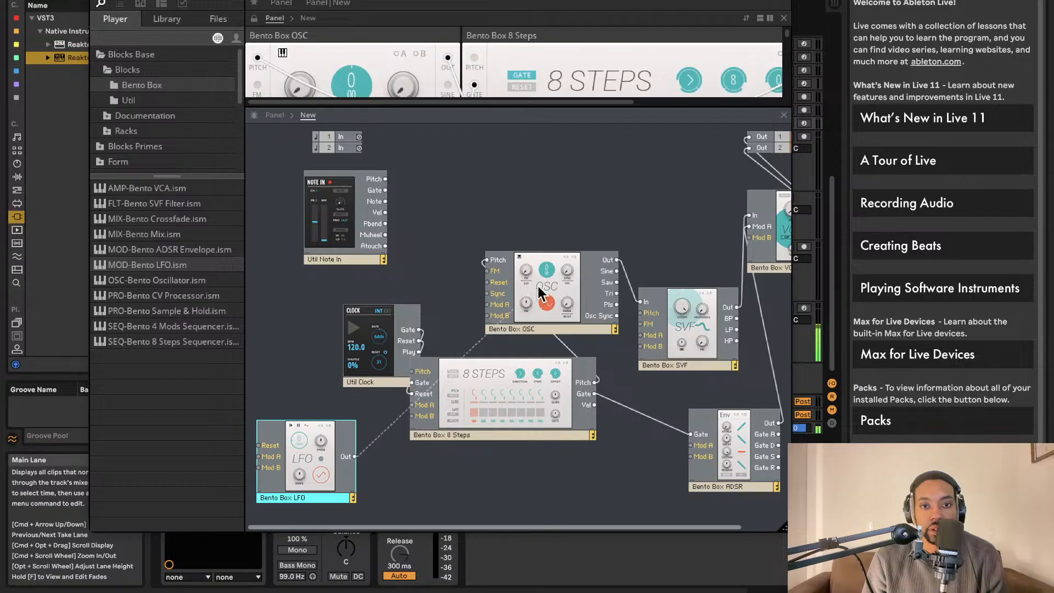
pyautogui.moveTo(500, 331); pyautogui.dragTo(502, 308)
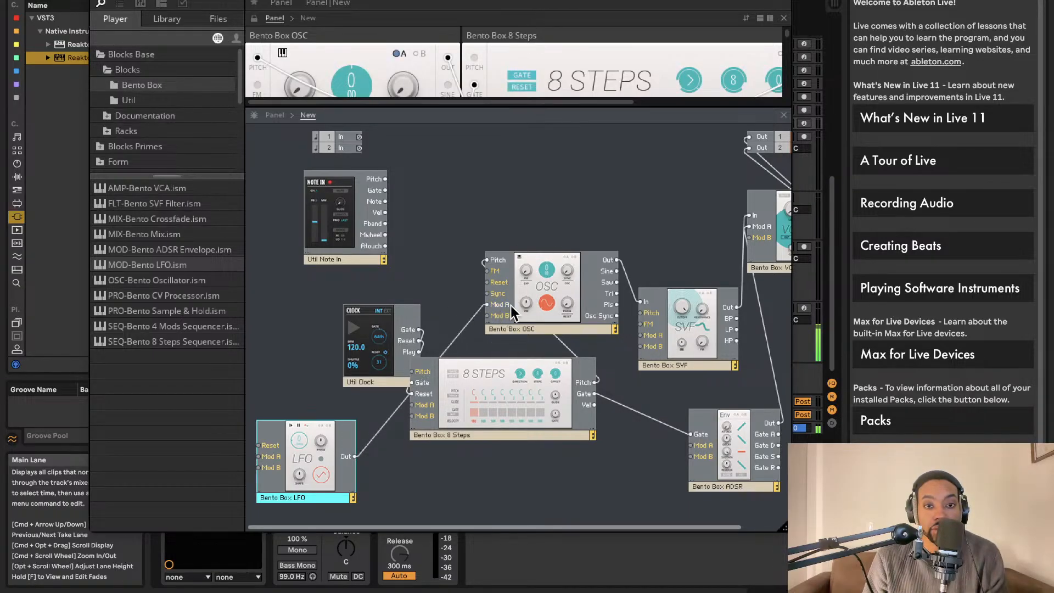
# Step: Enlarge the panel view, place the Util Note In panel beside the LFO, and raise the LFO's rate to 7
pyautogui.moveTo(617, 107); pyautogui.dragTo(614, 352)
pyautogui.scroll(-3, 598, 219)
pyautogui.hscroll(-3, 697, 137)
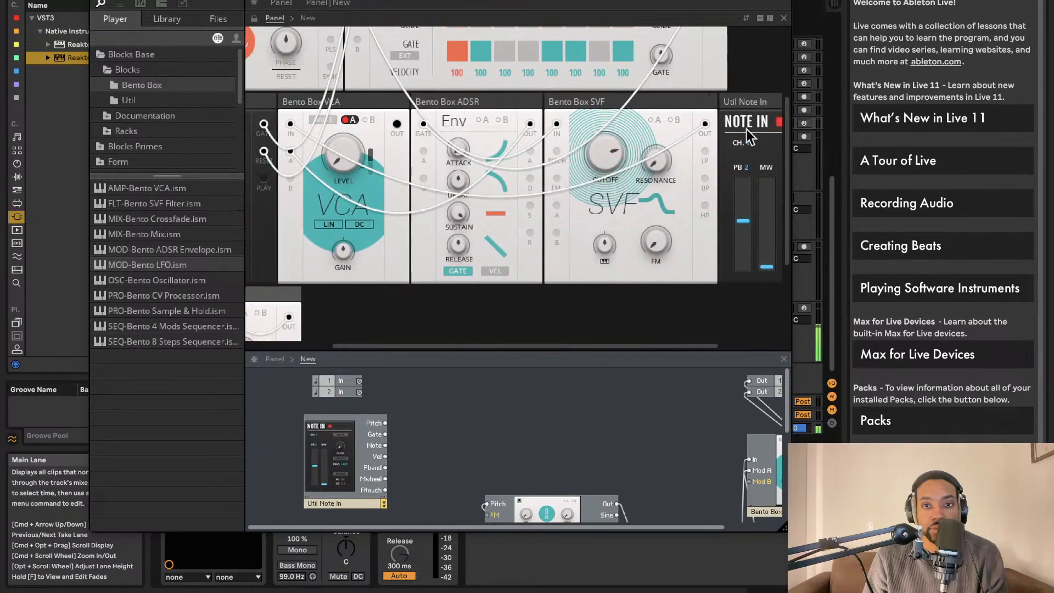
pyautogui.moveTo(769, 102); pyautogui.dragTo(390, 292)
pyautogui.scroll(-3, 397, 281)
pyautogui.scroll(2, 398, 258)
pyautogui.hscroll(-3, 399, 252)
pyautogui.scroll(-1, 399, 253)
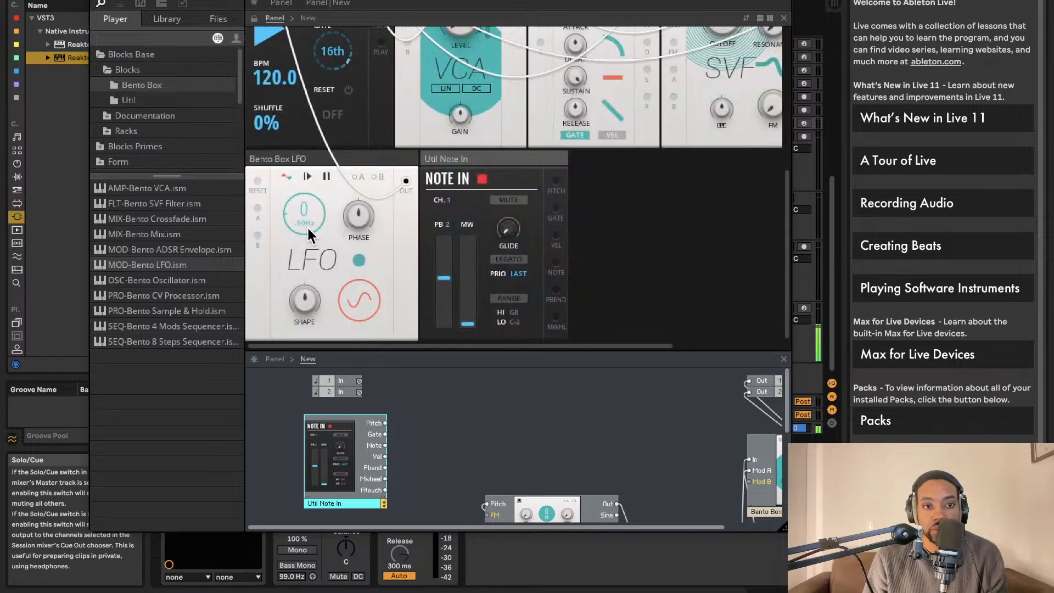
pyautogui.scroll(-1, 398, 216)
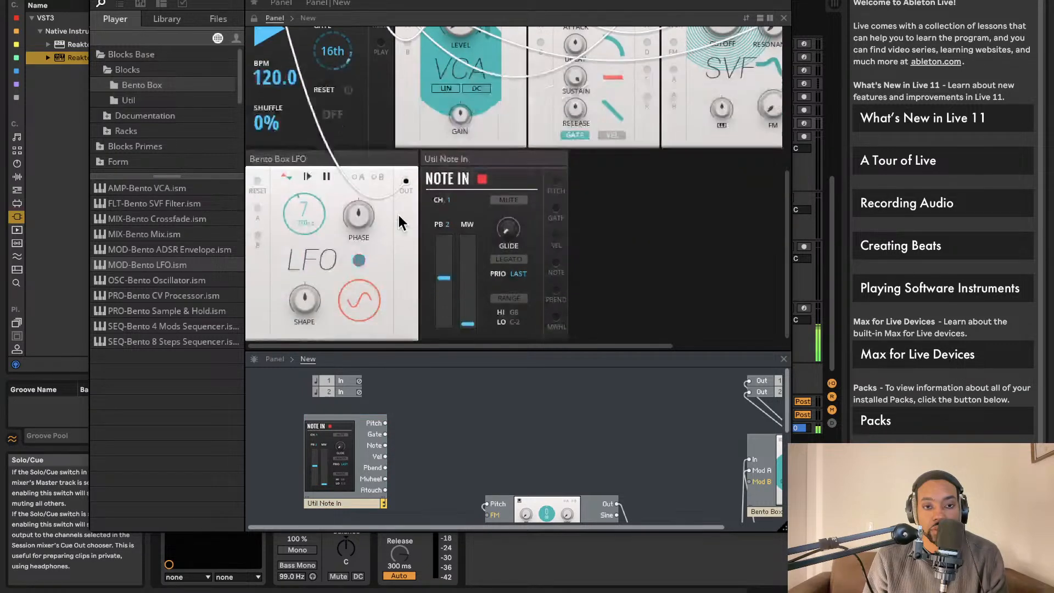
# Step: Lower the SVF filter's Cutoff to around the middle of its range
pyautogui.moveTo(471, 350); pyautogui.dragTo(473, 328)
pyautogui.scroll(5, 604, 247)
pyautogui.hscroll(3, 604, 247)
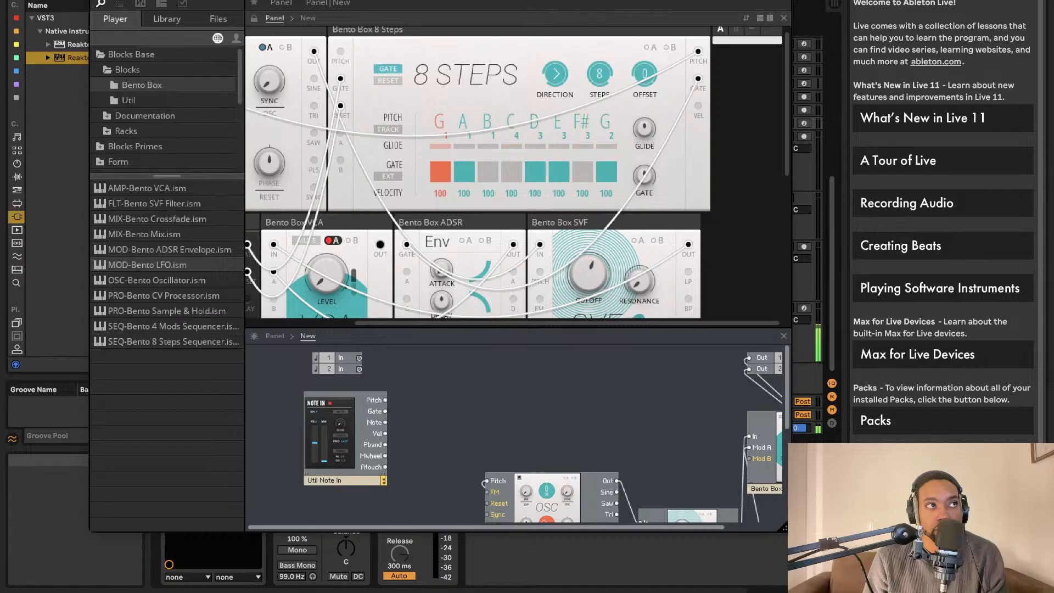
# Step: Open the modulation A amounts on the OSC block and apply the modulation to its waveform control
pyautogui.scroll(-3, 363, 252)
pyautogui.hscroll(-3, 365, 251)
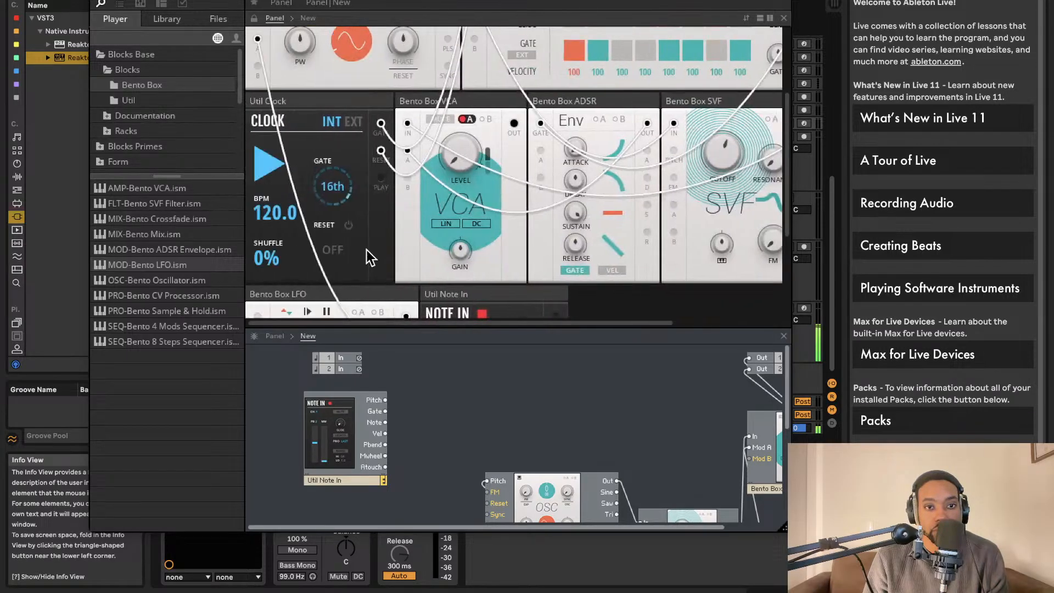
pyautogui.scroll(5, 367, 249)
pyautogui.scroll(-2, 381, 120)
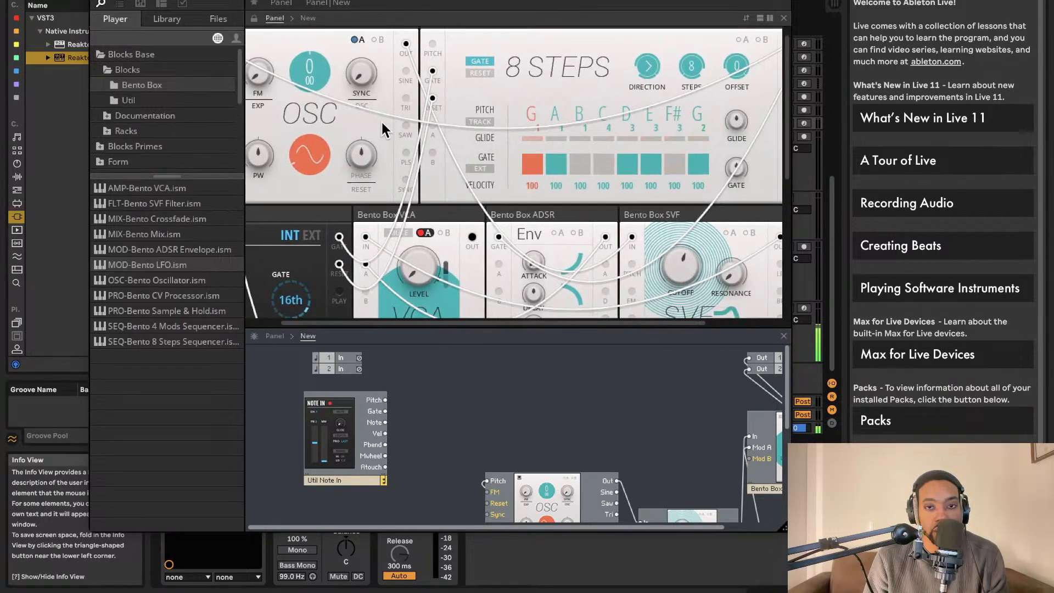
pyautogui.scroll(-3, 381, 121)
pyautogui.hscroll(-2, 381, 120)
pyautogui.scroll(4, 375, 124)
pyautogui.scroll(-1, 376, 124)
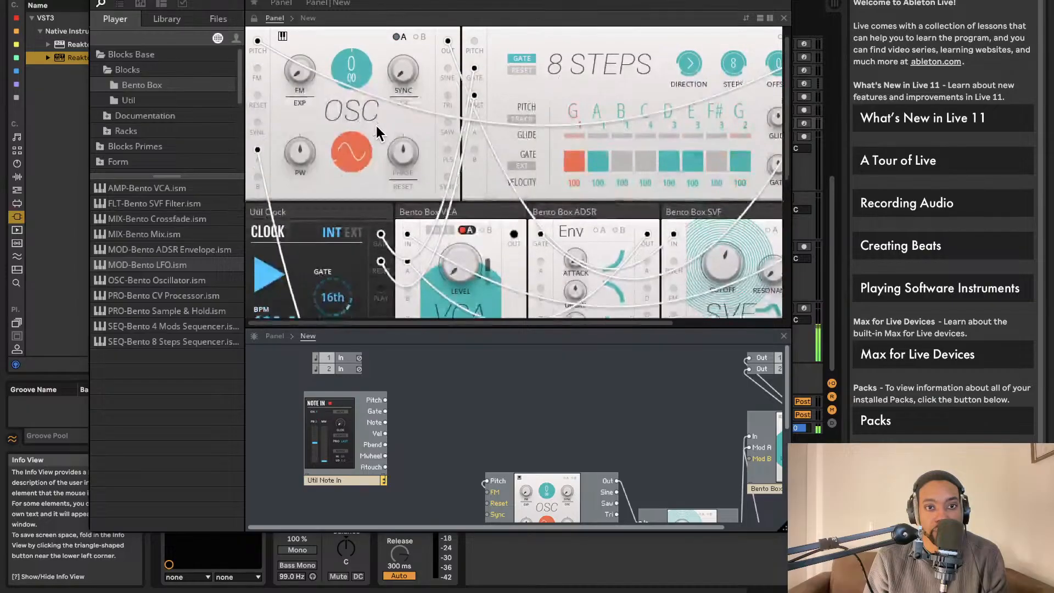
pyautogui.scroll(-1, 375, 123)
pyautogui.scroll(2, 372, 126)
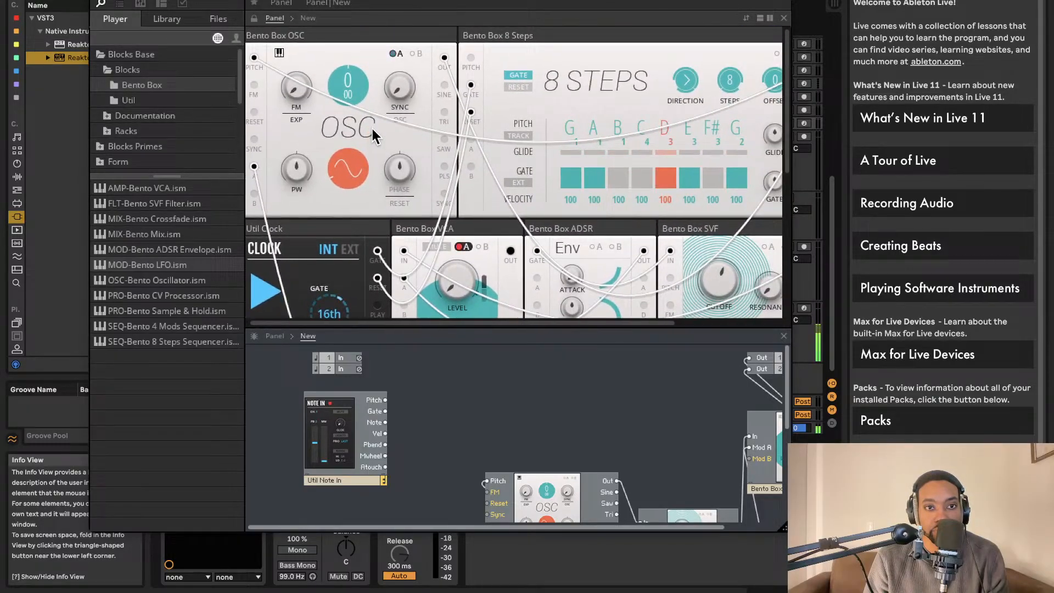
pyautogui.click(400, 55)
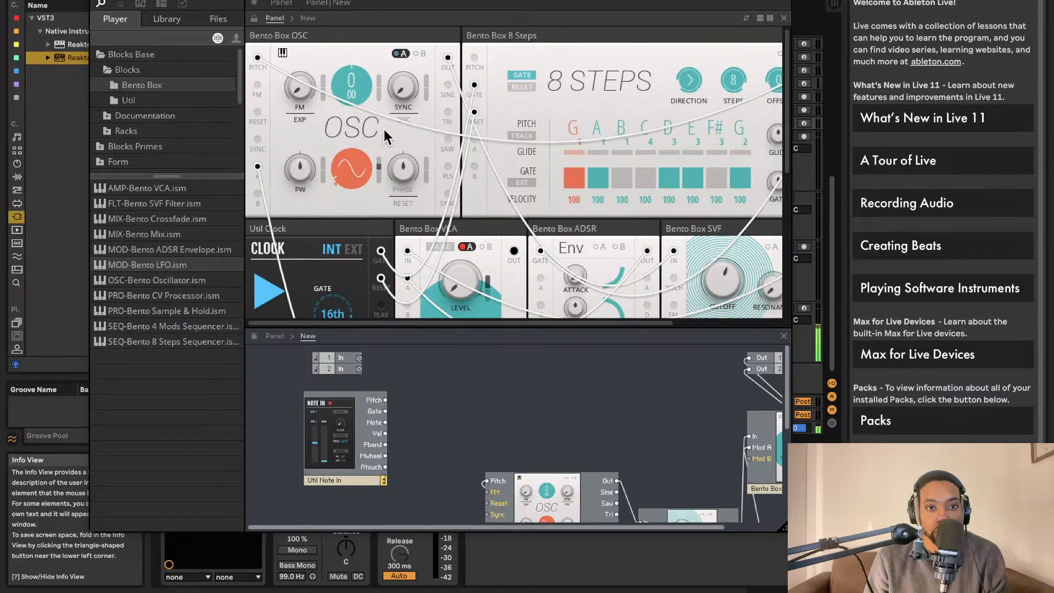
pyautogui.hscroll(5, 420, 180)
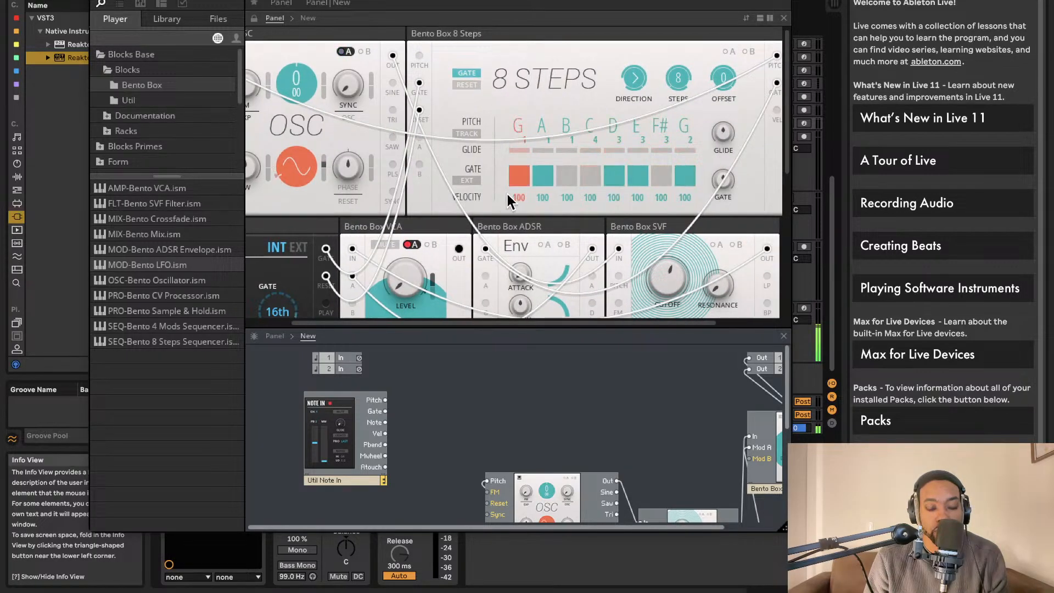
# Step: Set the ADSR envelope's attack to 1.48 ms and adjust its release
pyautogui.hscroll(-5, 364, 207)
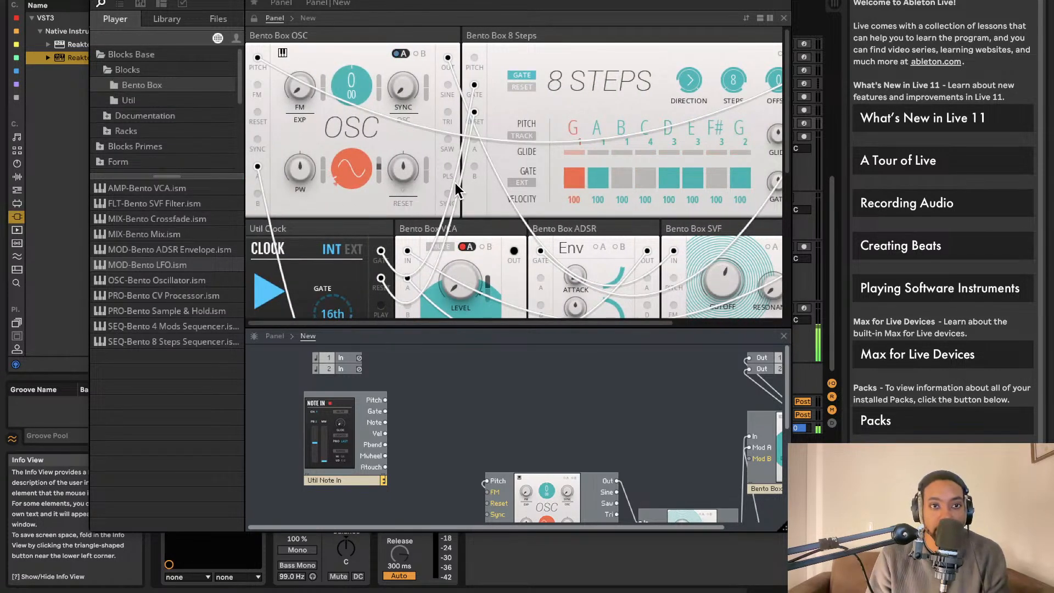
pyautogui.scroll(-10, 516, 170)
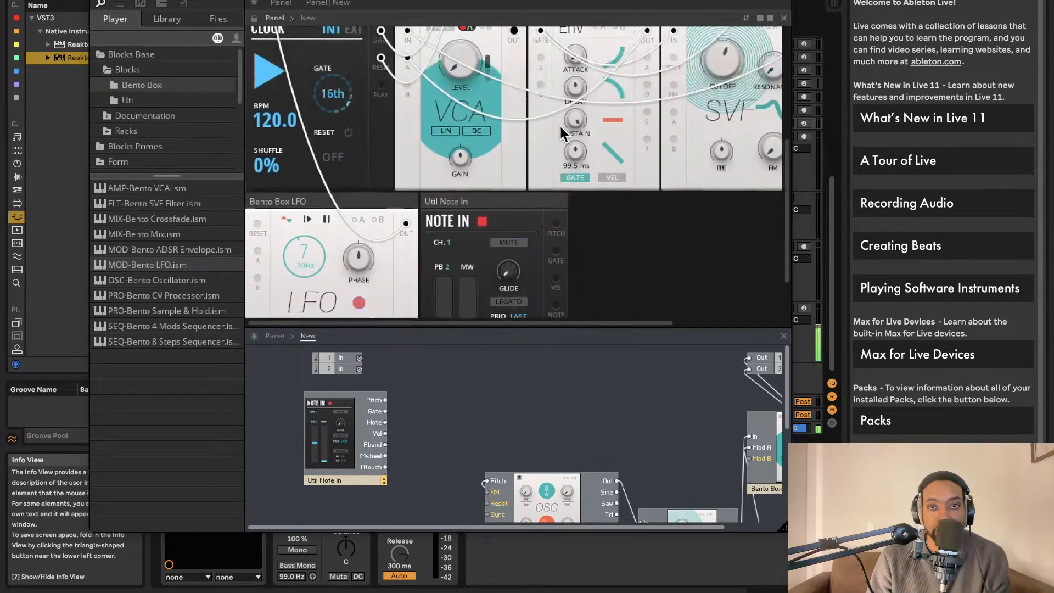
pyautogui.scroll(4, 566, 115)
pyautogui.moveTo(574, 54); pyautogui.dragTo(574, 86)
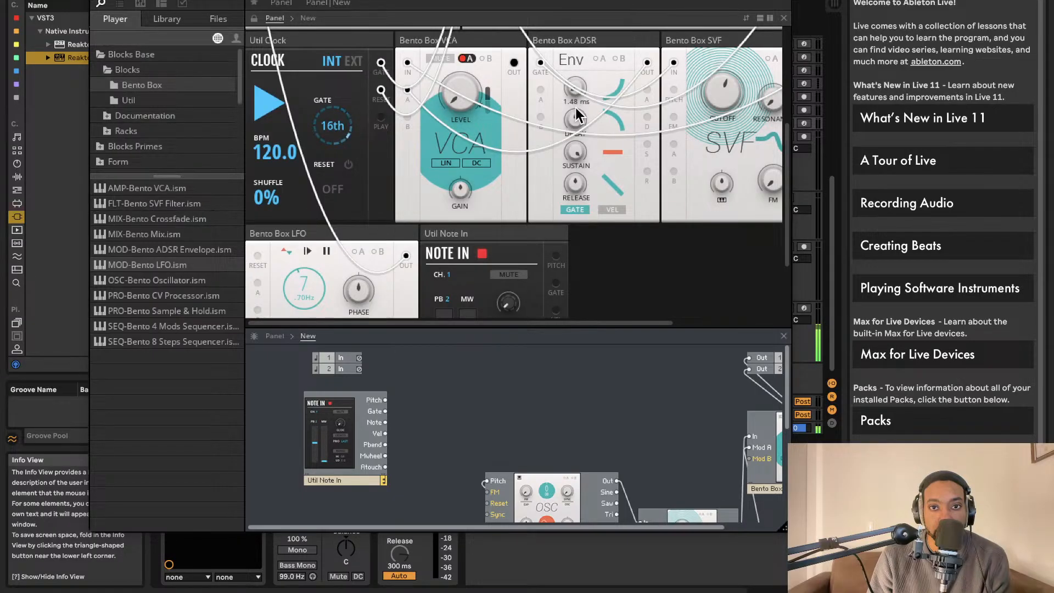
pyautogui.moveTo(578, 191); pyautogui.dragTo(576, 156)
# Step: Set the pitch of the third step in the 8 Steps sequencer to D
pyautogui.scroll(-3, 460, 187)
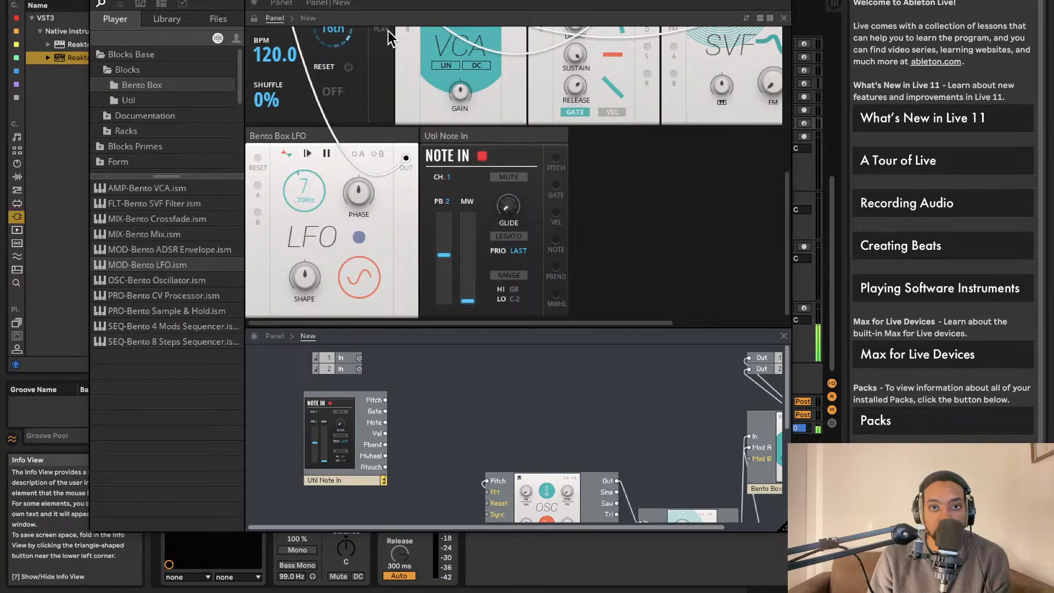
pyautogui.scroll(6, 531, 136)
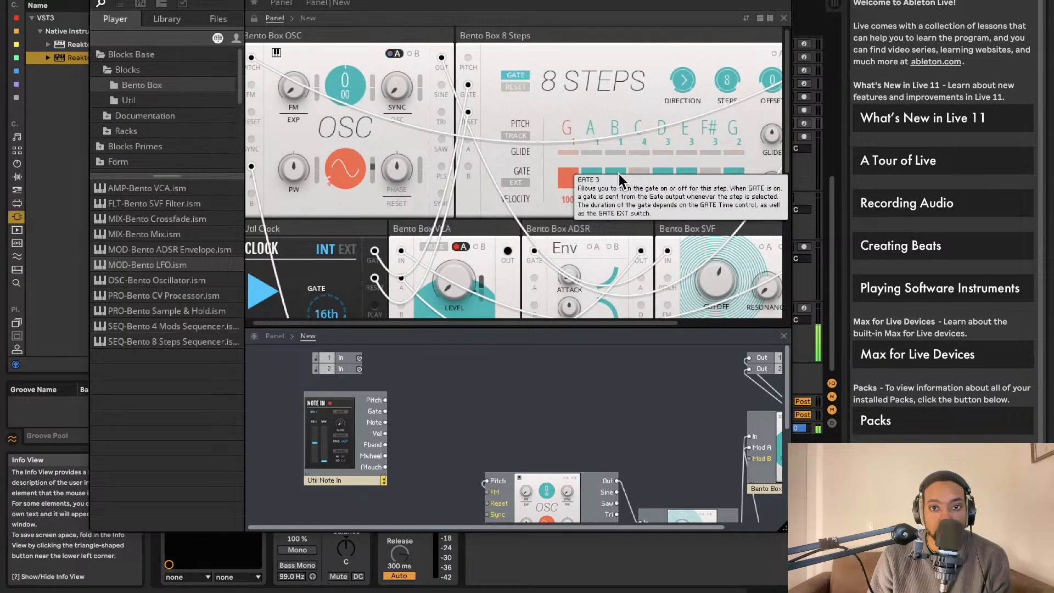
pyautogui.moveTo(615, 127); pyautogui.dragTo(617, 147)
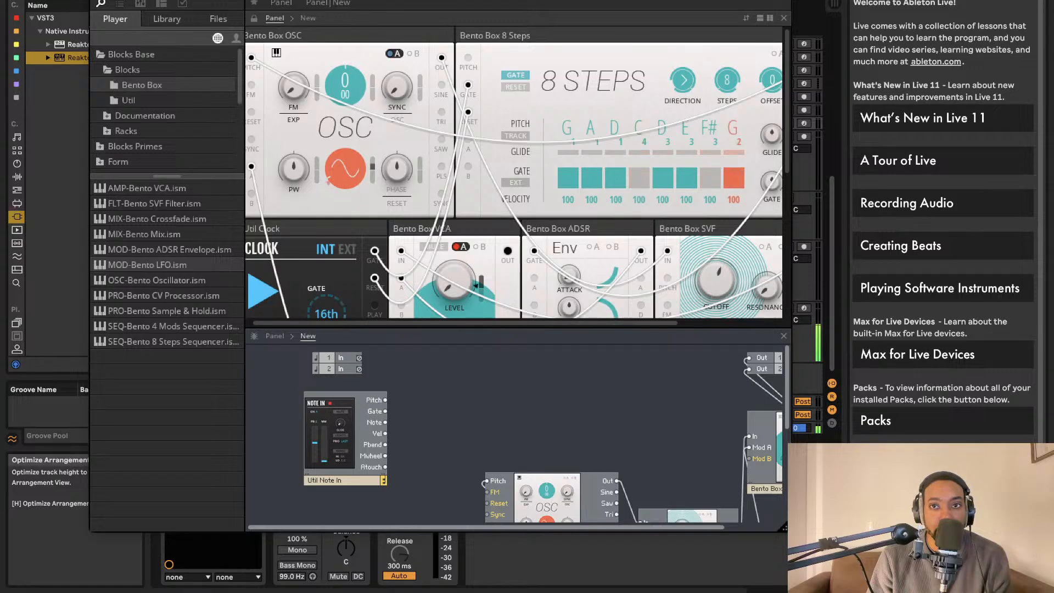
# Step: Save the ensemble as melgLS.ens in the Racks folder
pyautogui.click(215, 2)
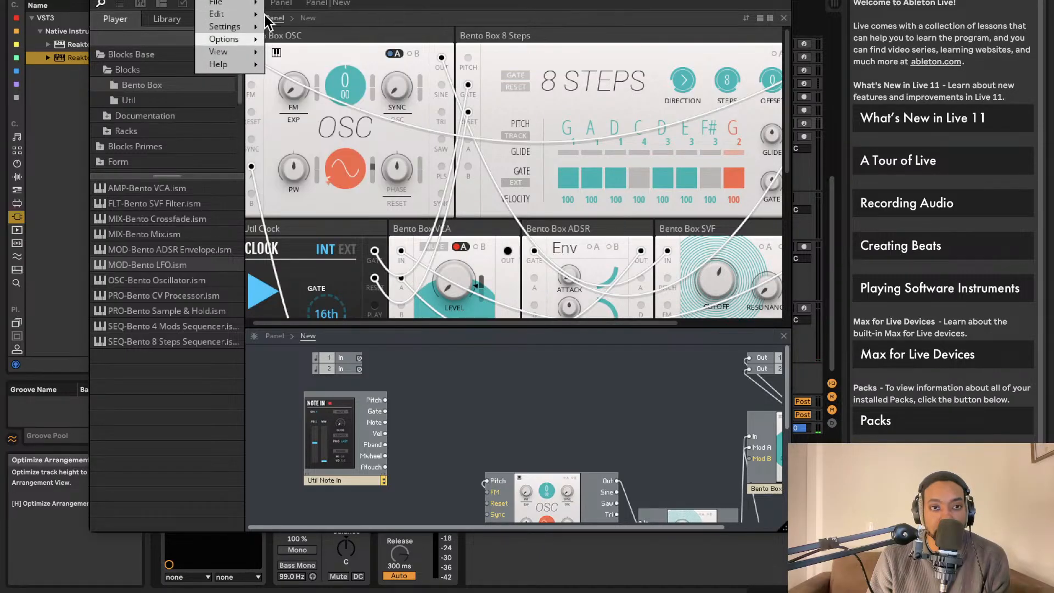
pyautogui.moveTo(252, 3)
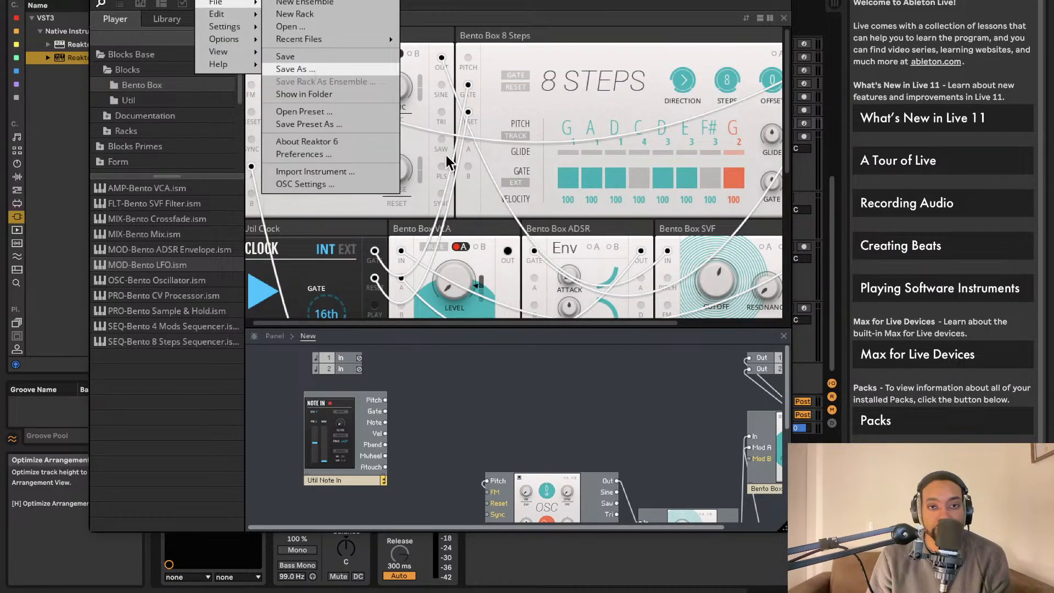
pyautogui.press('BackSpace')
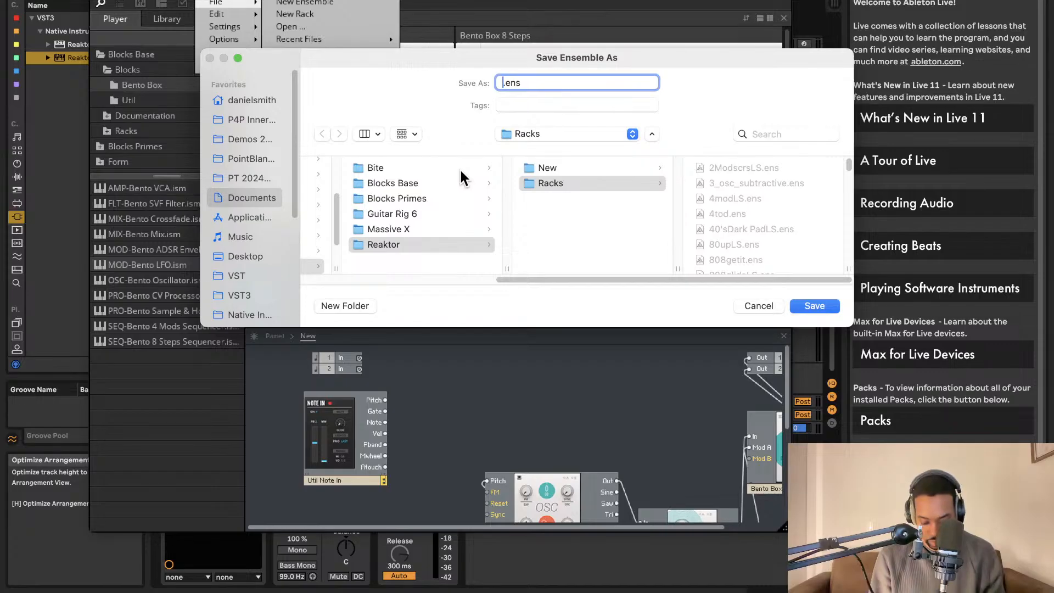
pyautogui.write('melgLS')
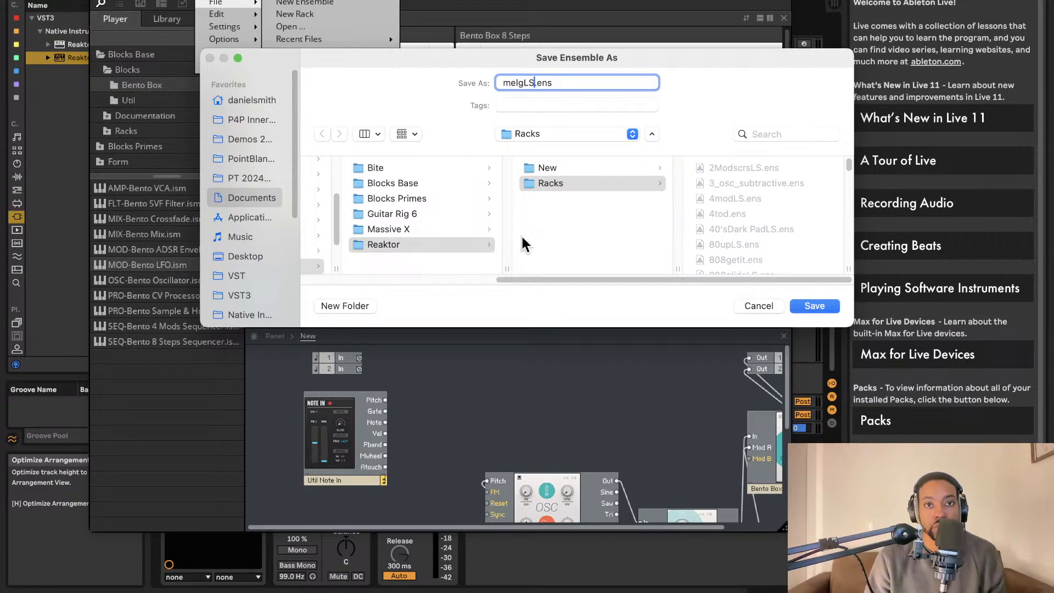
pyautogui.click(835, 306)
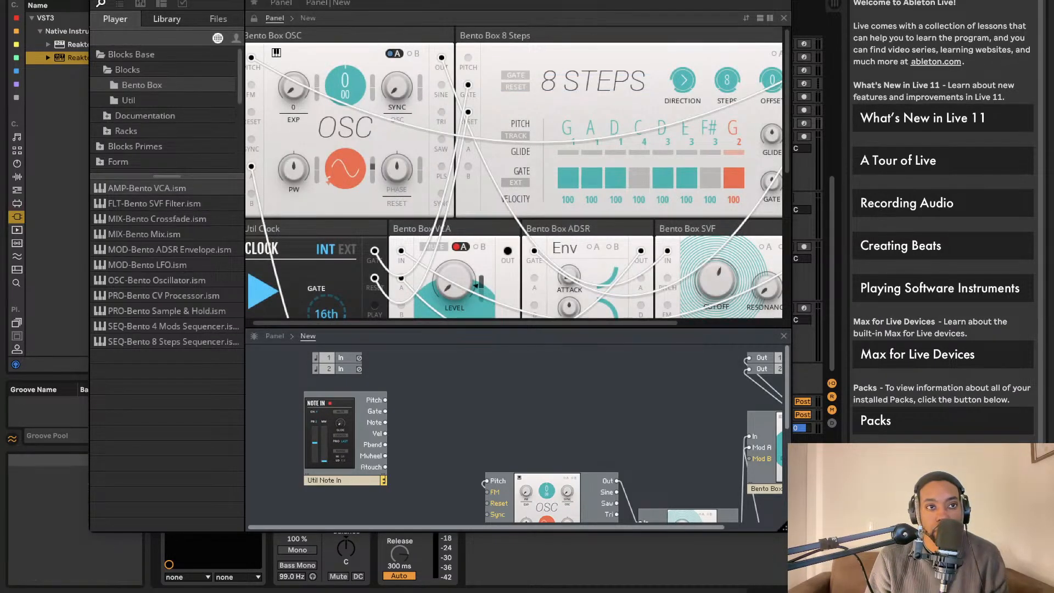
# Step: Close the Reaktor window, move the Resampling audio track below the Reaktor 6 track, and arm the Reaktor 6 track
pyautogui.click(98, 1)
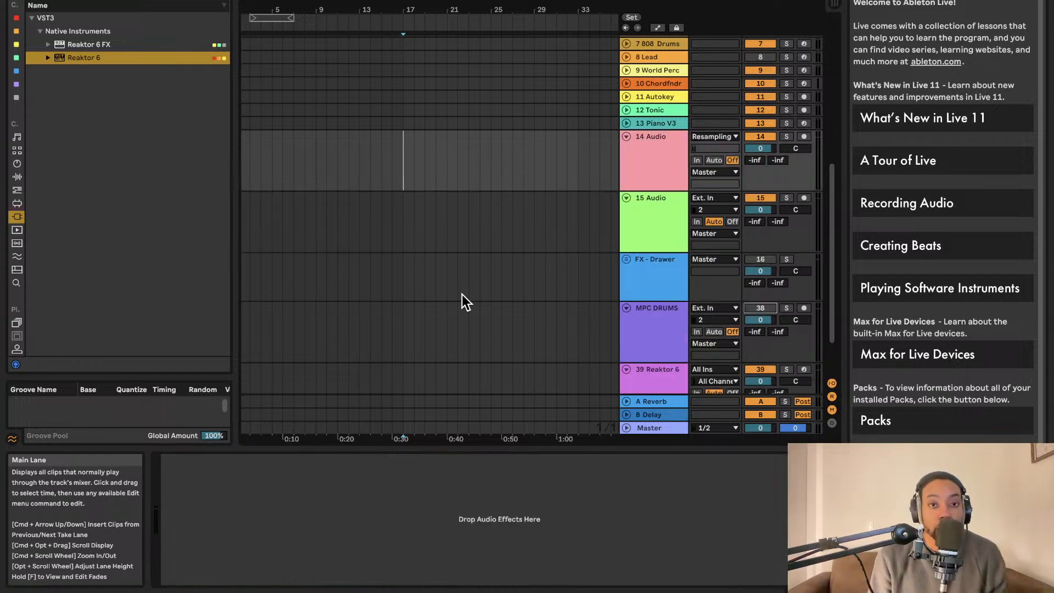
pyautogui.press('super+t')
pyautogui.moveTo(642, 157); pyautogui.dragTo(654, 373)
pyautogui.click(440, 323)
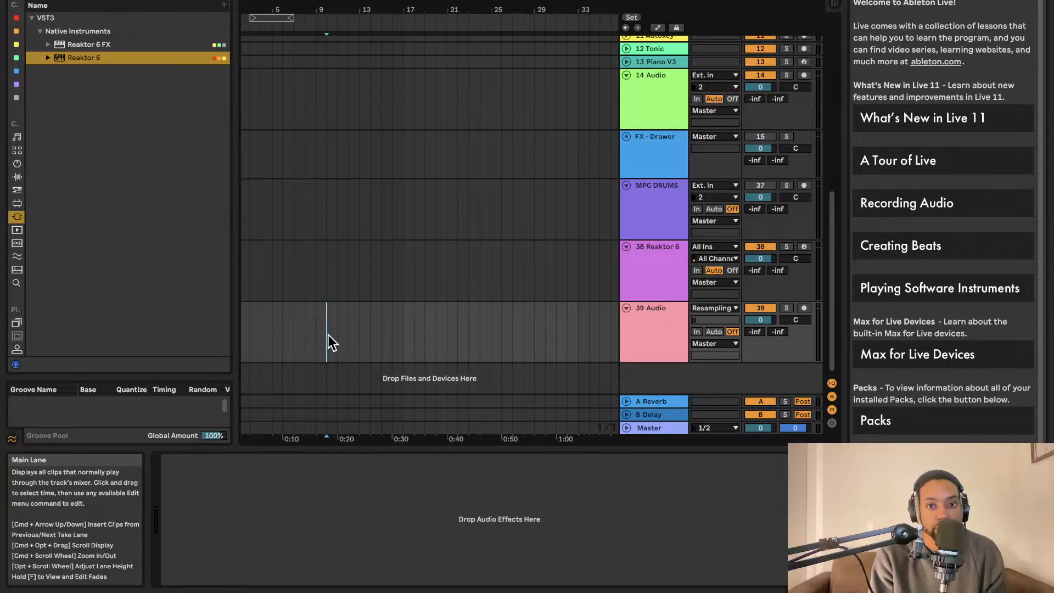
pyautogui.click(802, 247)
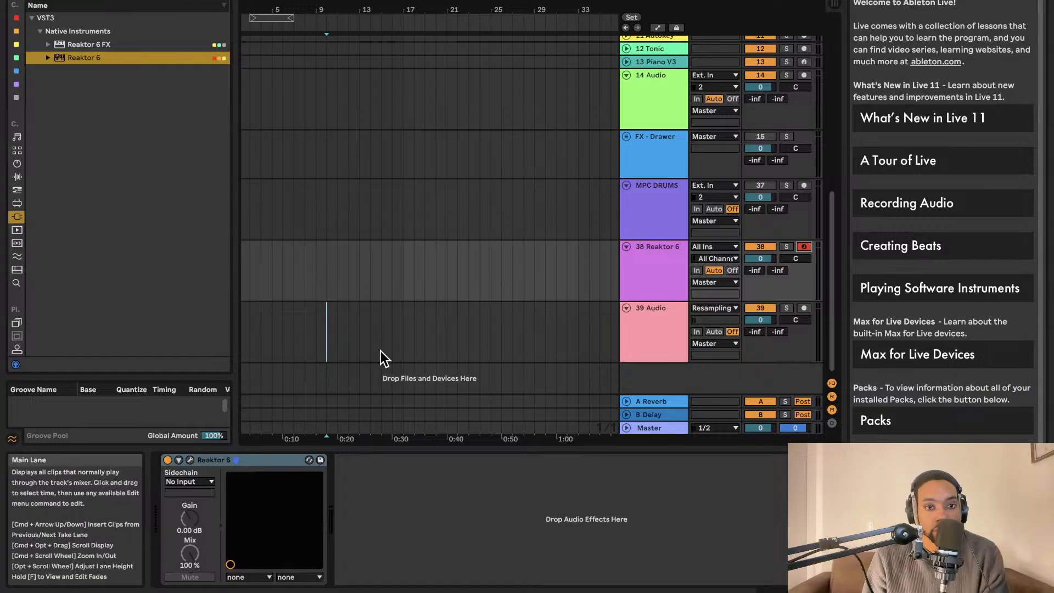
# Step: Search the plug-ins for captain, load Captain Chords Epic on a new track below the others, and accept its required update
pyautogui.click(85, 1)
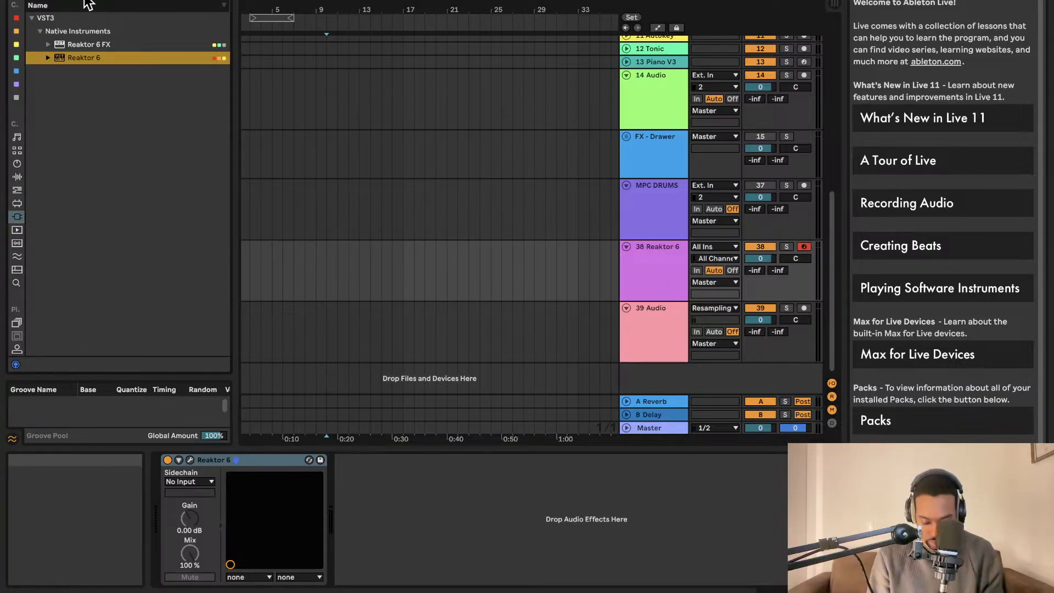
pyautogui.press('BackSpace')
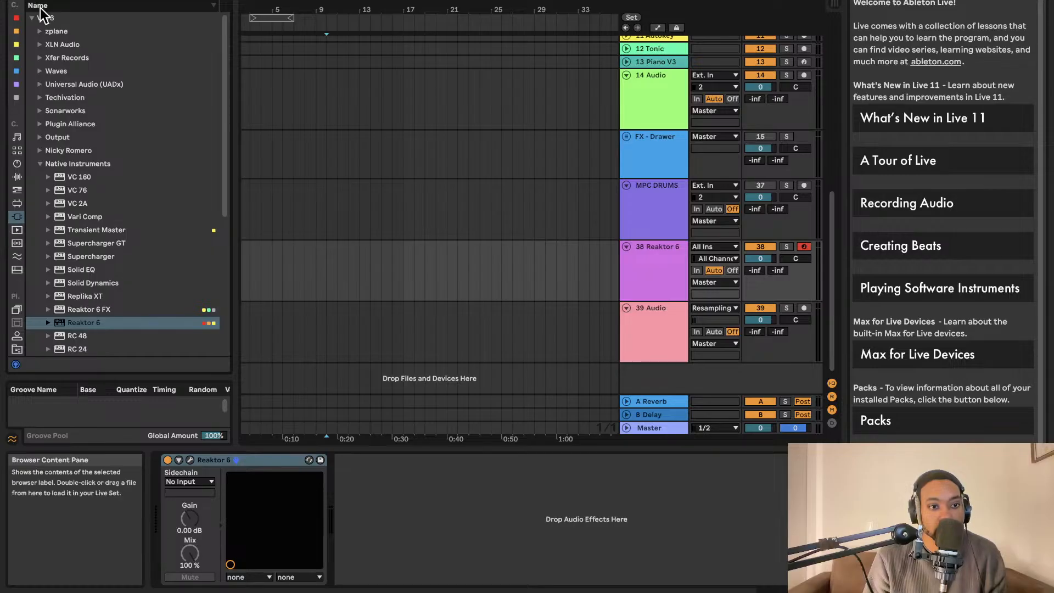
pyautogui.write('captain')
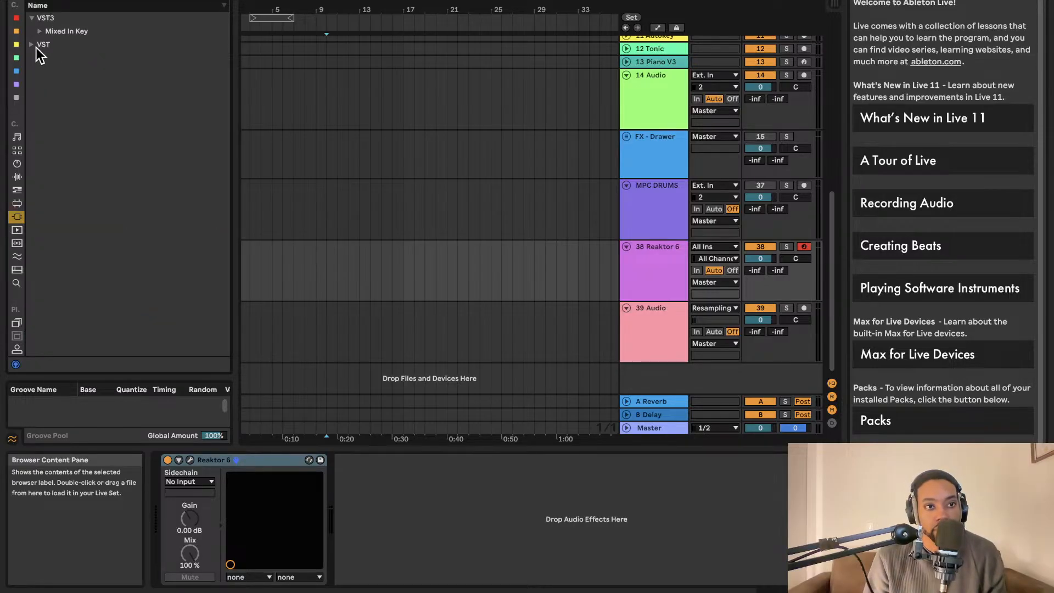
pyautogui.click(31, 45)
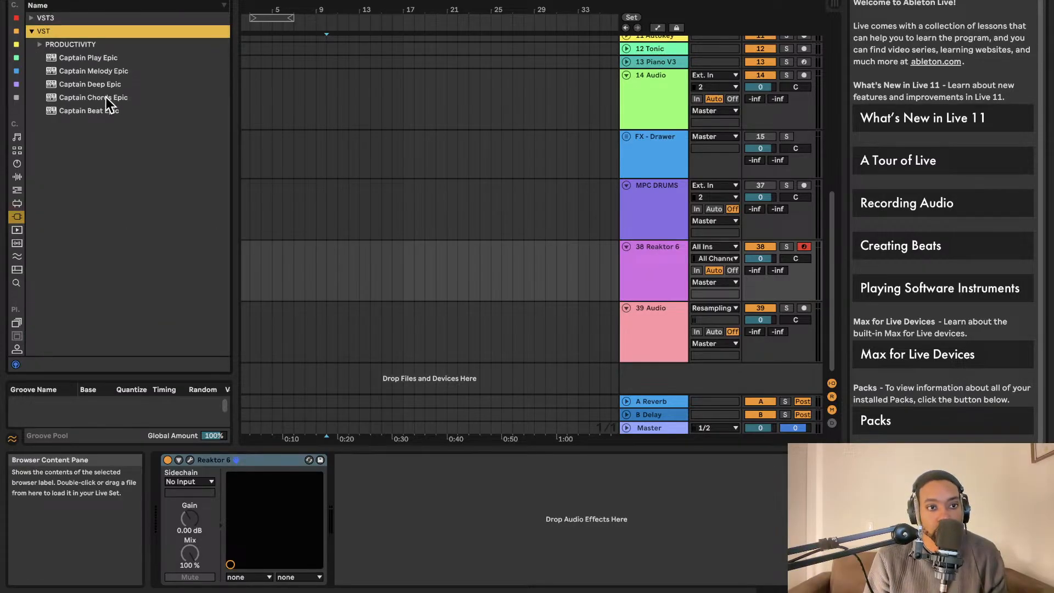
pyautogui.moveTo(106, 97); pyautogui.dragTo(200, 108)
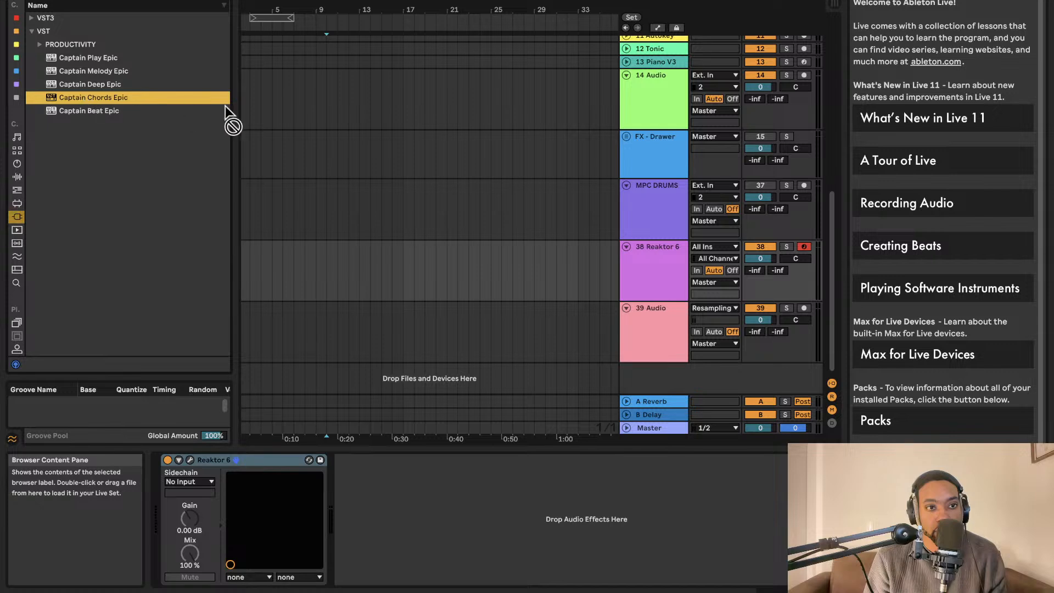
pyautogui.moveTo(633, 381); pyautogui.dragTo(507, 393)
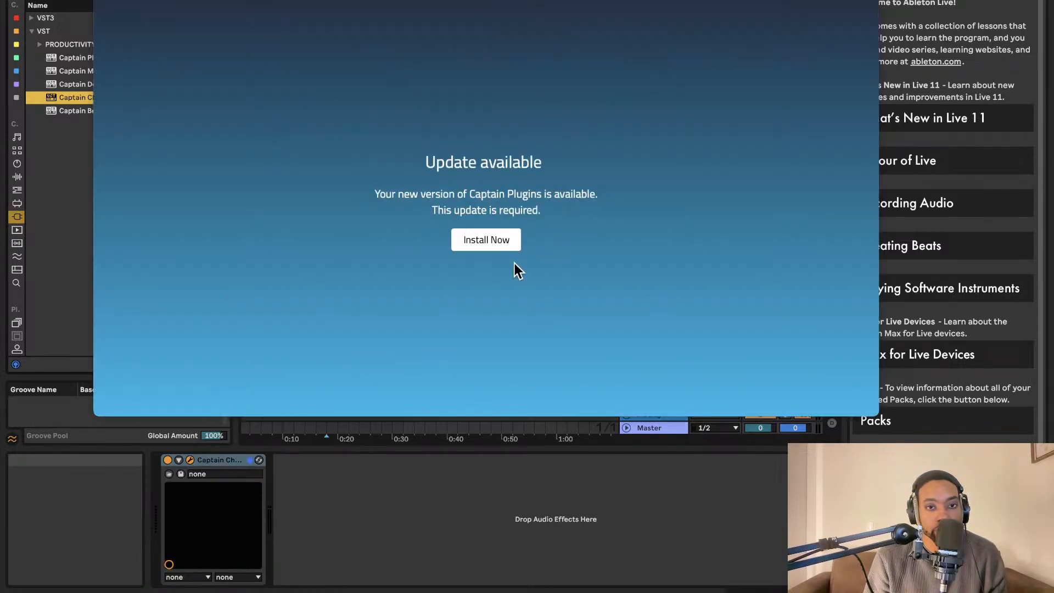
pyautogui.click(487, 246)
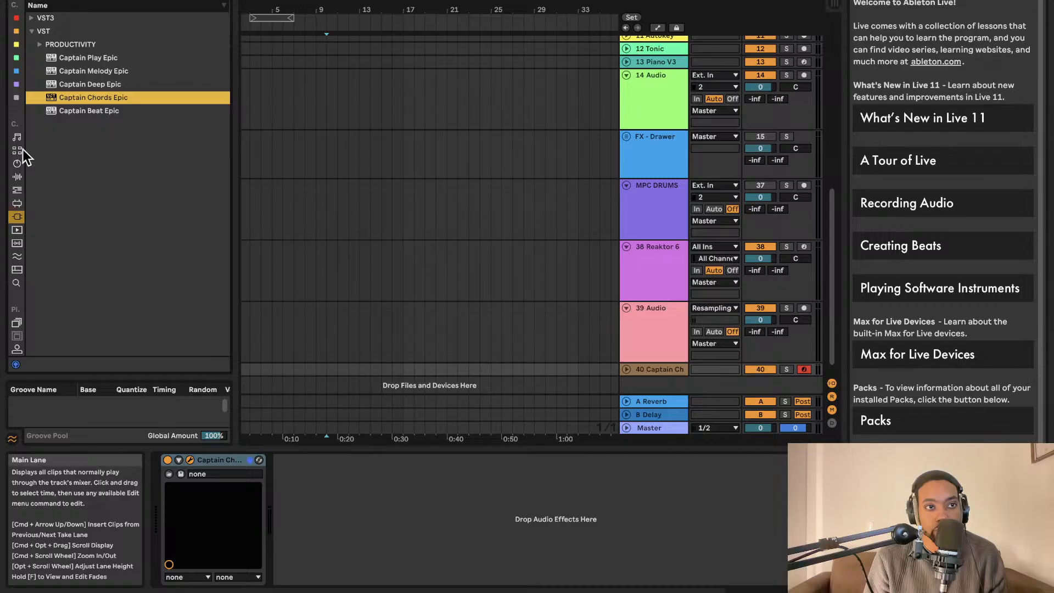
# Step: Reopen the Captain Chords Epic window and start writing music in the key of G with the Major scale
pyautogui.click(191, 460)
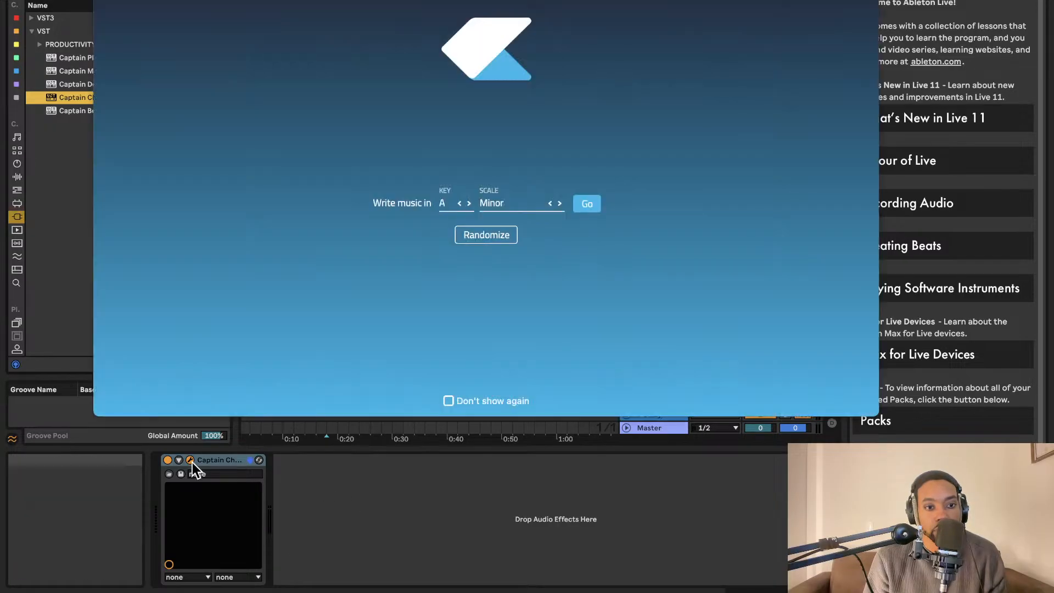
pyautogui.click(446, 207)
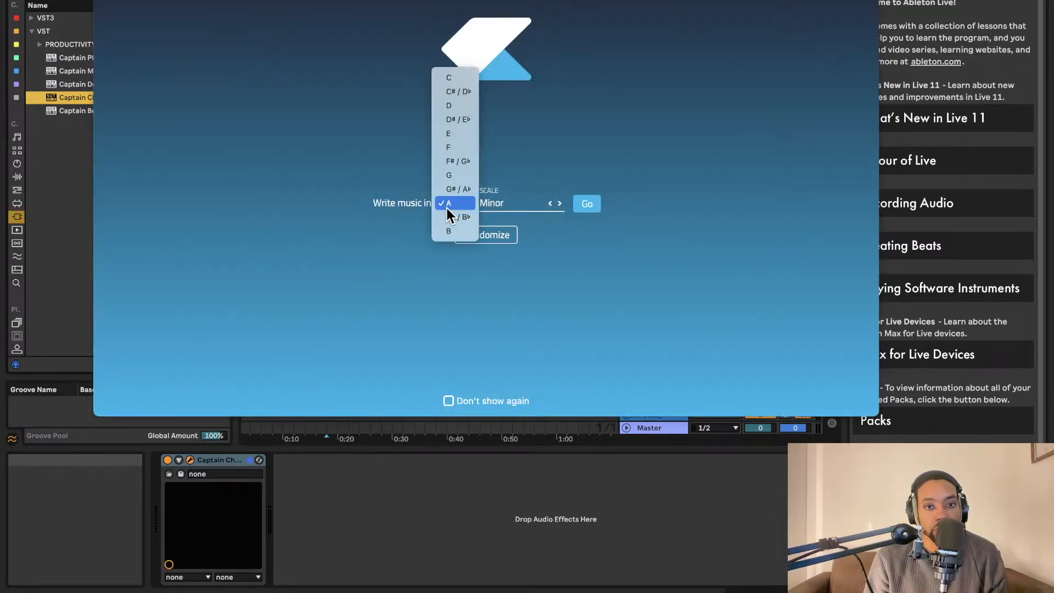
pyautogui.click(463, 179)
pyautogui.click(501, 199)
pyautogui.click(509, 173)
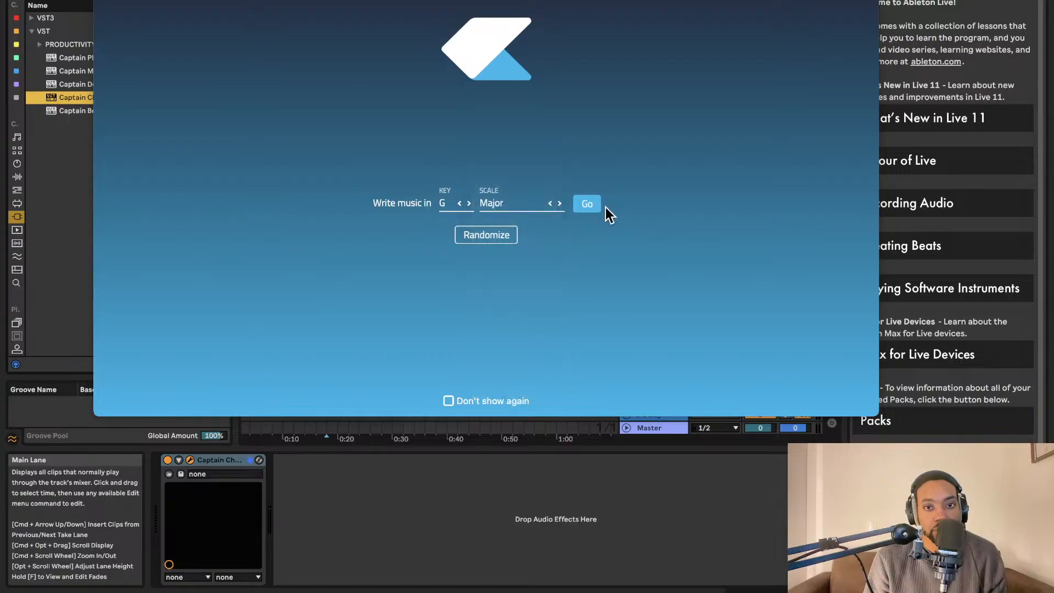
pyautogui.click(597, 205)
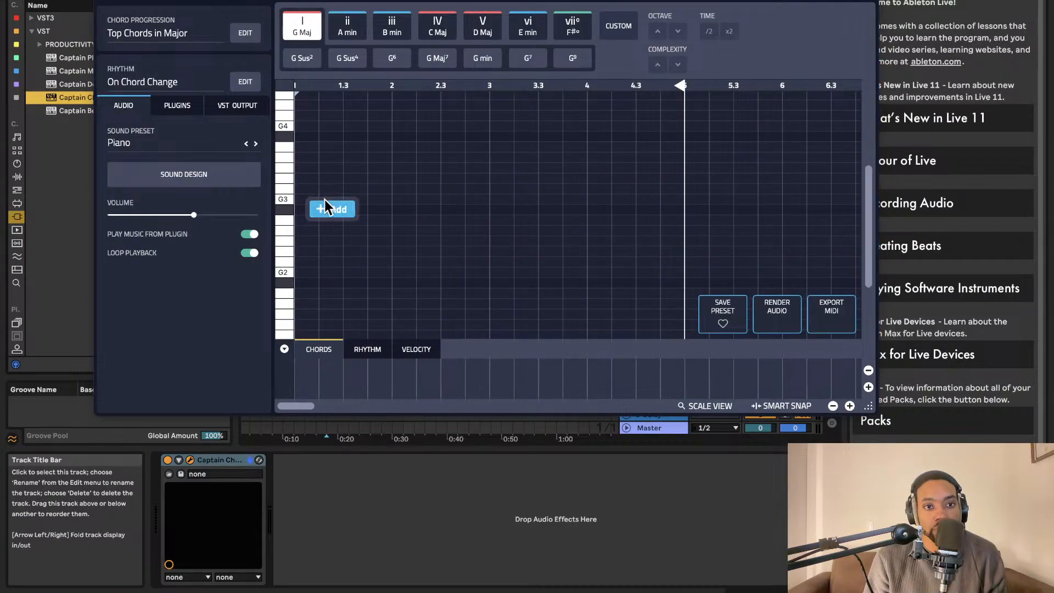
# Step: Lower the Resampling audio track's volume to -10.8 dB and the Captain Chords track's volume to -13.1 dB
pyautogui.moveTo(698, 0); pyautogui.dragTo(317, 70)
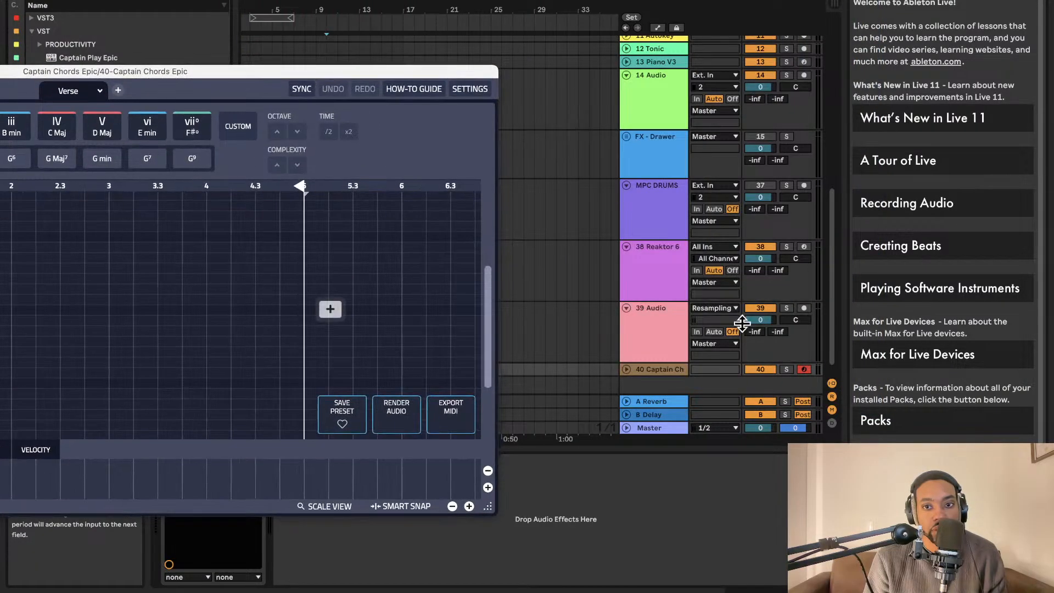
pyautogui.click(751, 320)
pyautogui.click(625, 361)
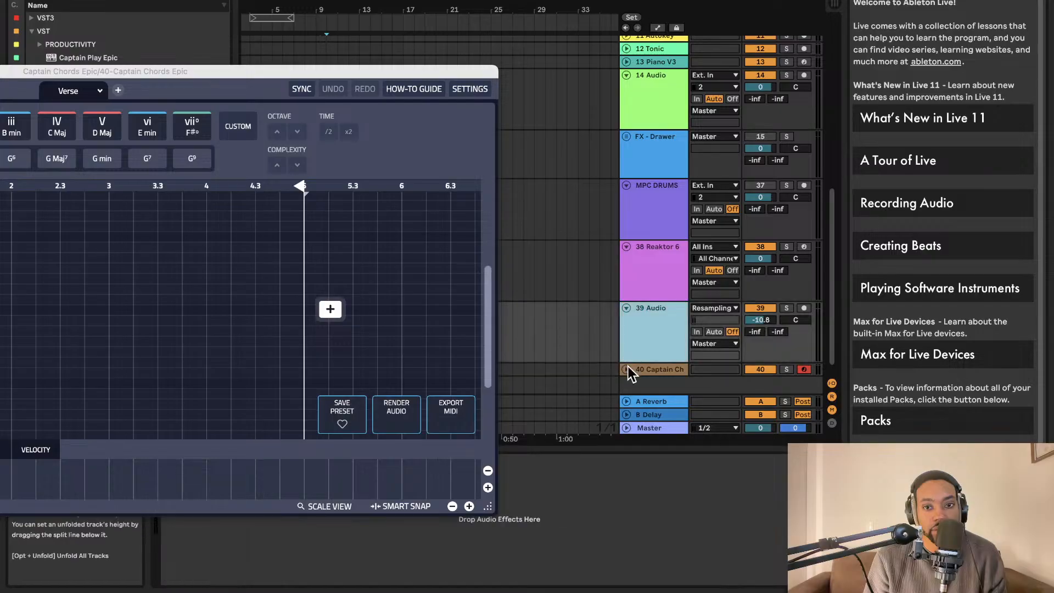
pyautogui.click(626, 369)
pyautogui.moveTo(757, 352)
pyautogui.mouseDown()
pyautogui.moveTo(757, 373)
pyautogui.moveTo(765, 356)
pyautogui.mouseUp()
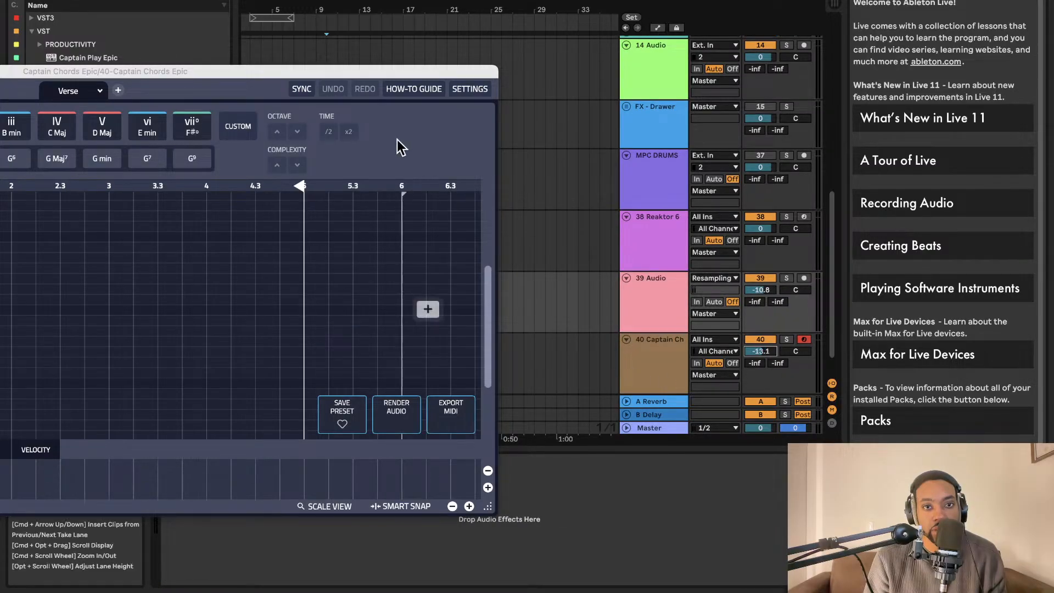
# Step: Add a one-bar G Maj chord at bar 1 in Captain Chords and try its lower inversion before returning to the original
pyautogui.moveTo(383, 72); pyautogui.dragTo(774, 0)
pyautogui.click(330, 48)
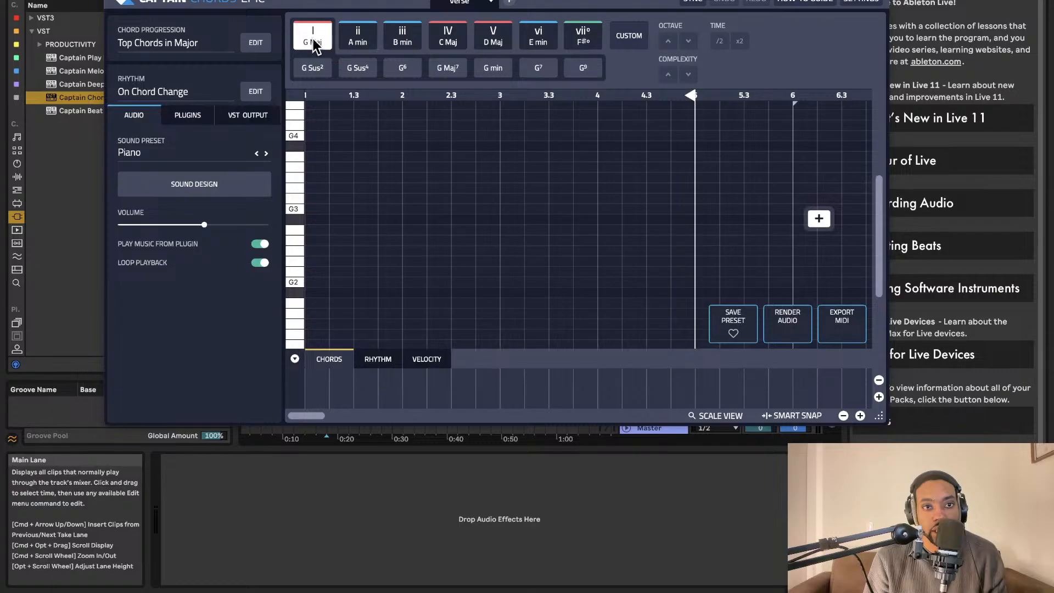
pyautogui.click(315, 112)
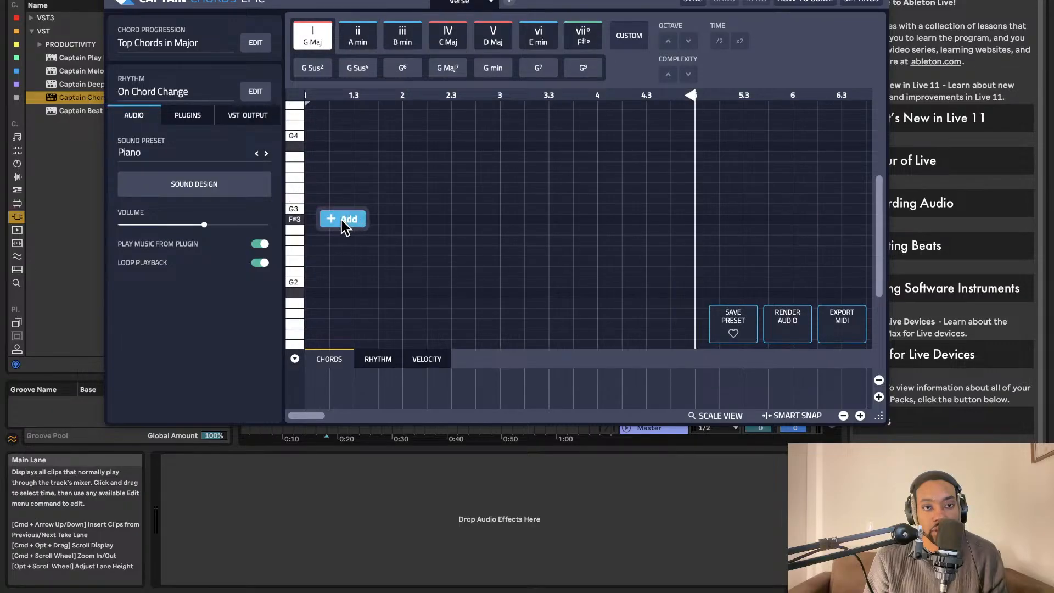
pyautogui.click(342, 219)
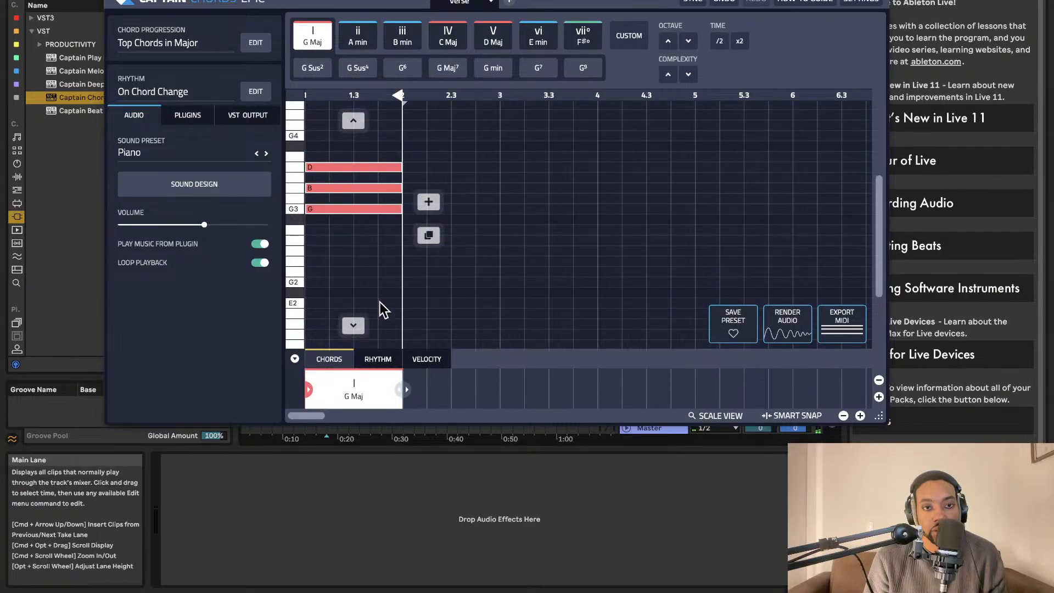
pyautogui.click(363, 321)
pyautogui.click(360, 126)
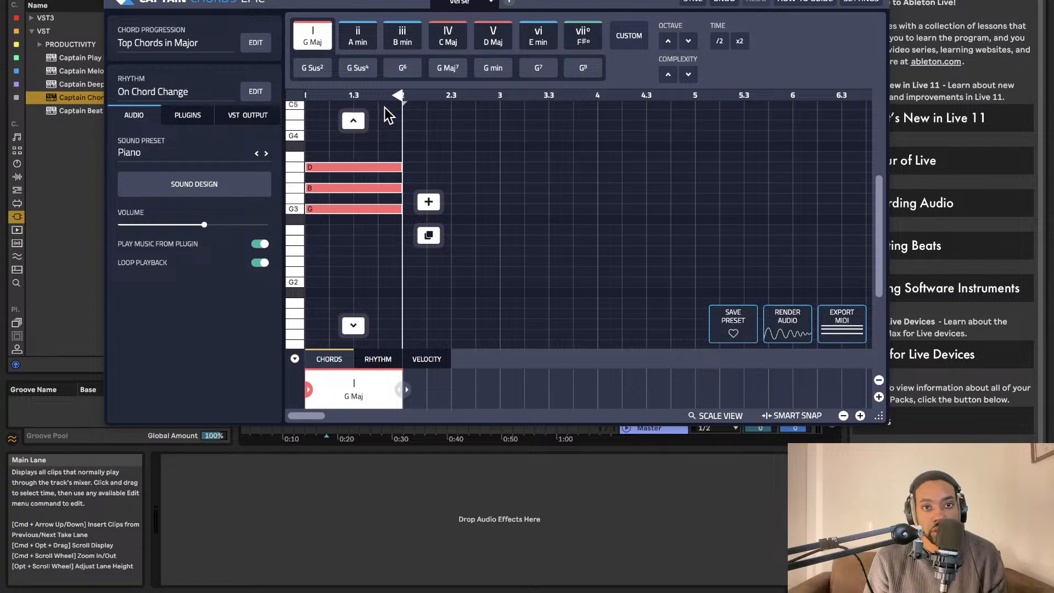
# Step: Start playback and audition B min, A min and D Maj in place of the first chord, ending on E min
pyautogui.press('space')
pyautogui.click(399, 54)
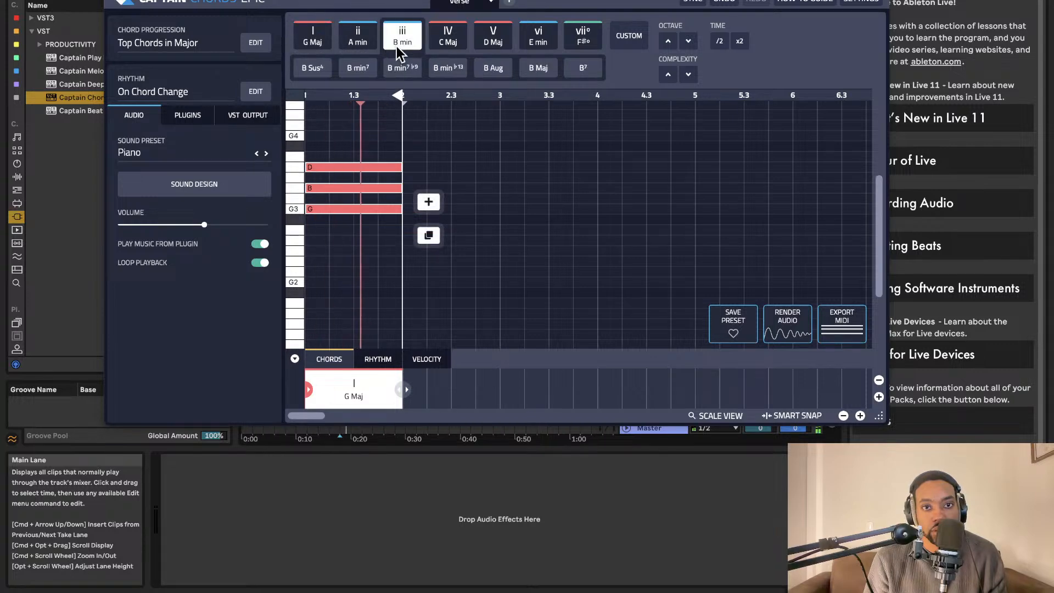
pyautogui.click(377, 52)
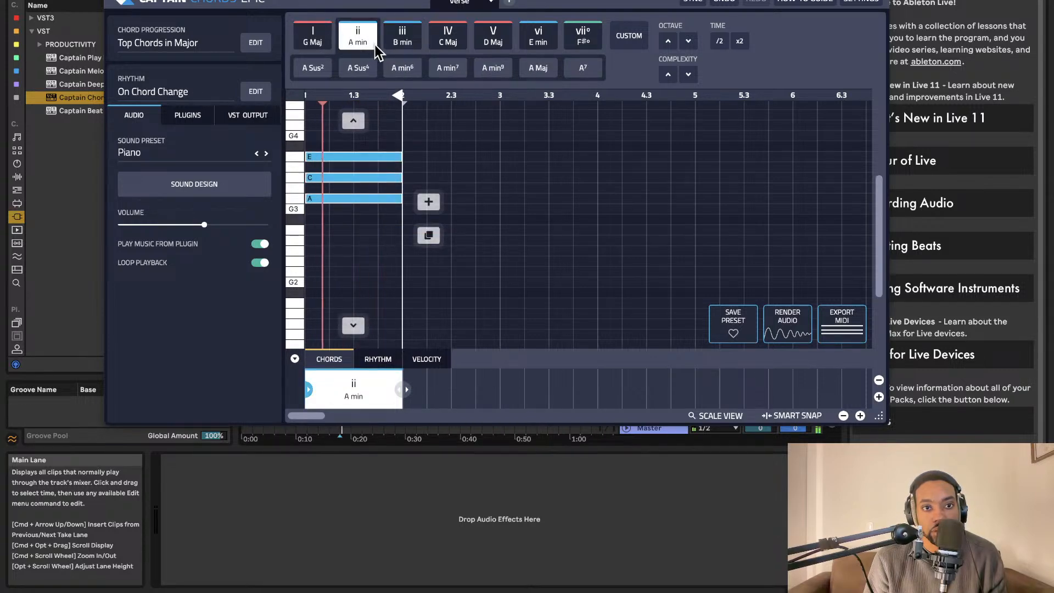
pyautogui.click(493, 47)
pyautogui.click(538, 47)
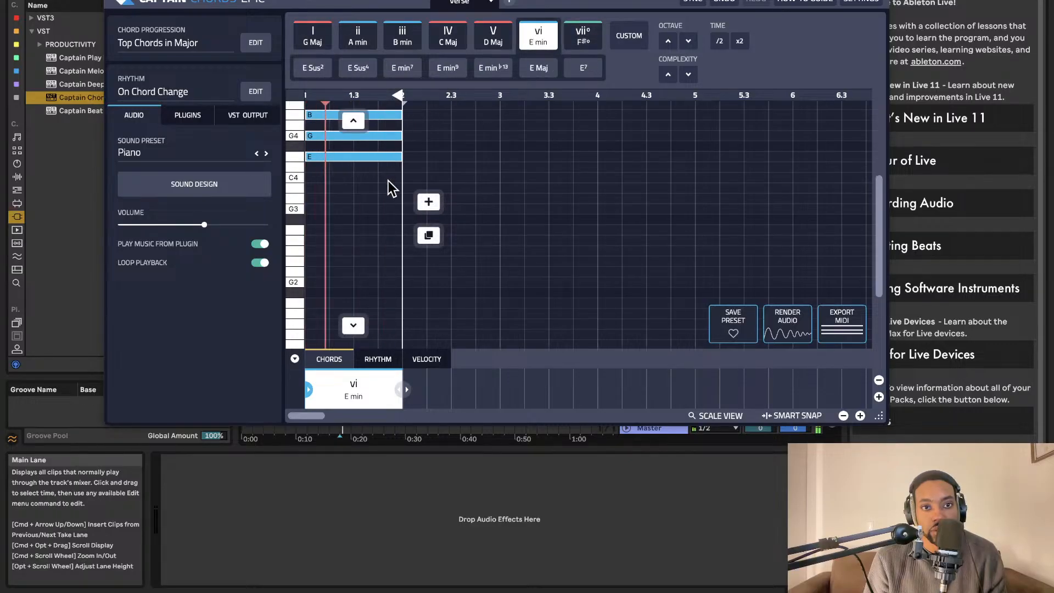
# Step: Lower the E min chord by one octave, check it in playback and close the Captain Chords Epic window
pyautogui.hotkey('shift', 'Down')
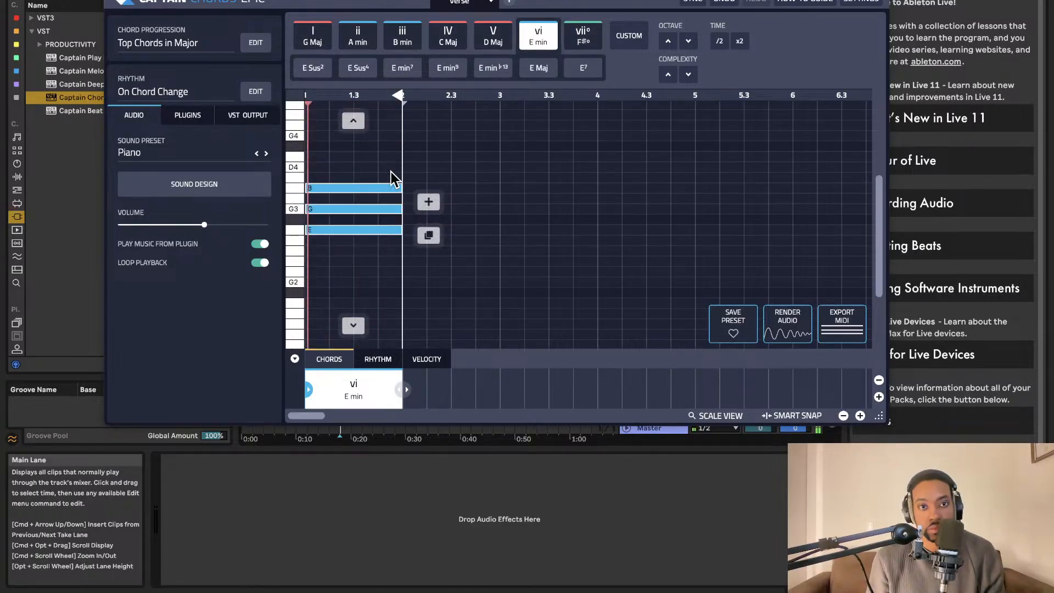
pyautogui.press('space')
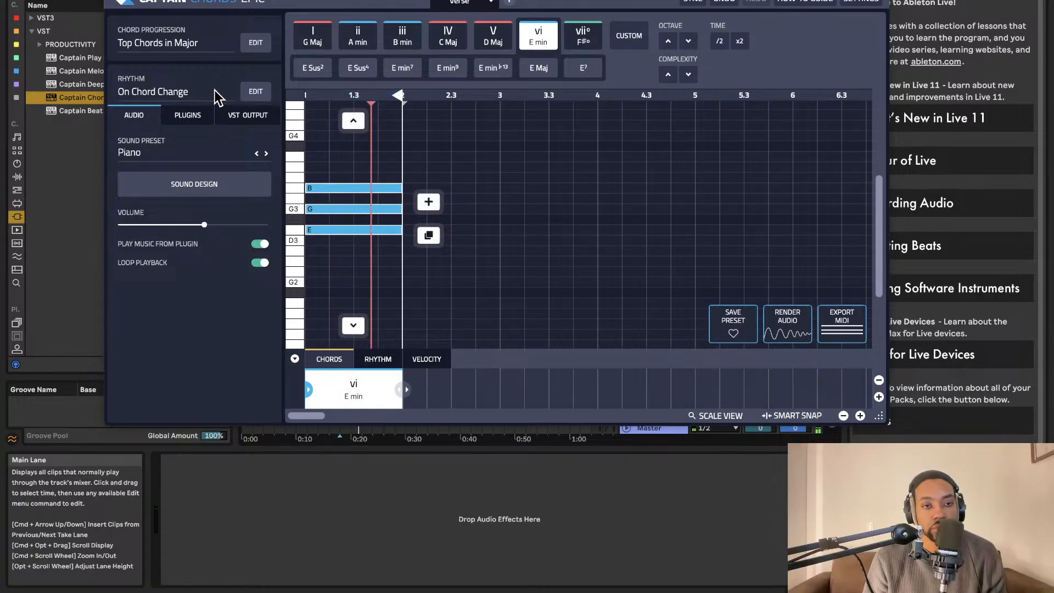
pyautogui.click(112, 1)
# Step: Browse the audio effects and add Spectral Blur from Pitch & Modulation to the Captain Chords track
pyautogui.click(18, 177)
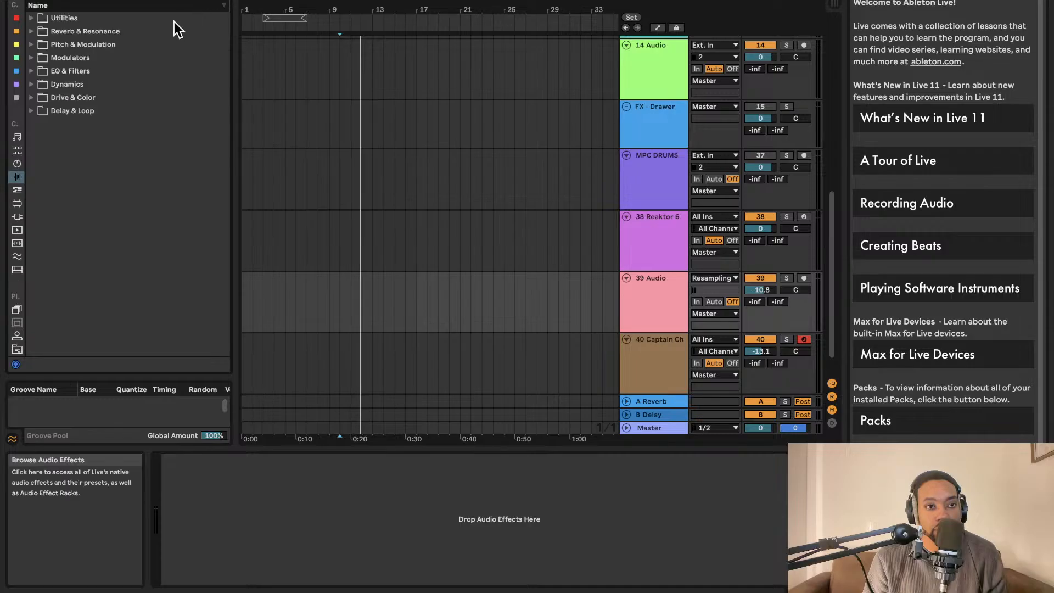
pyautogui.click(35, 98)
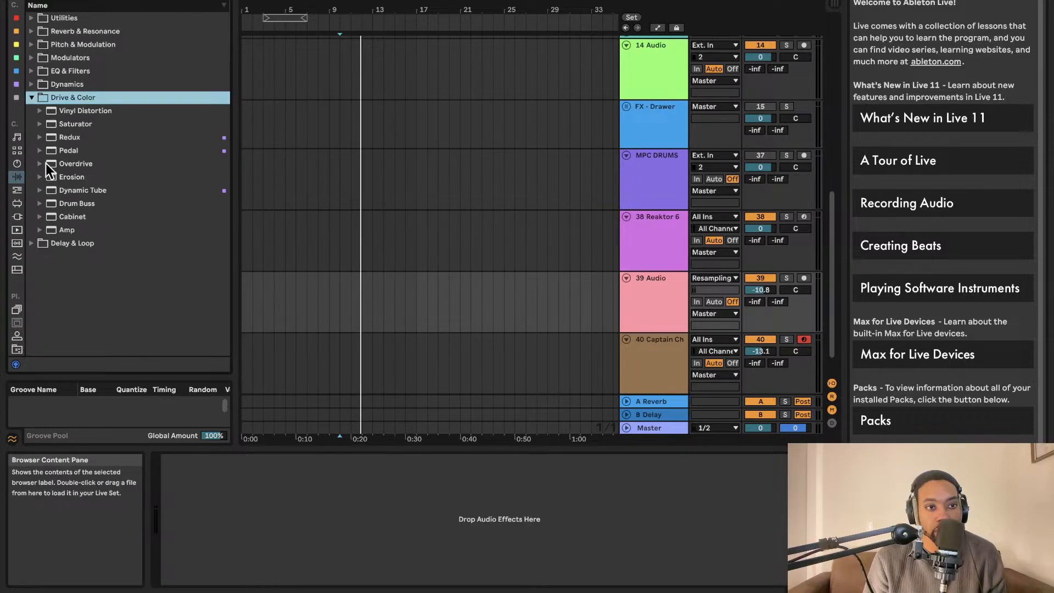
pyautogui.click(33, 247)
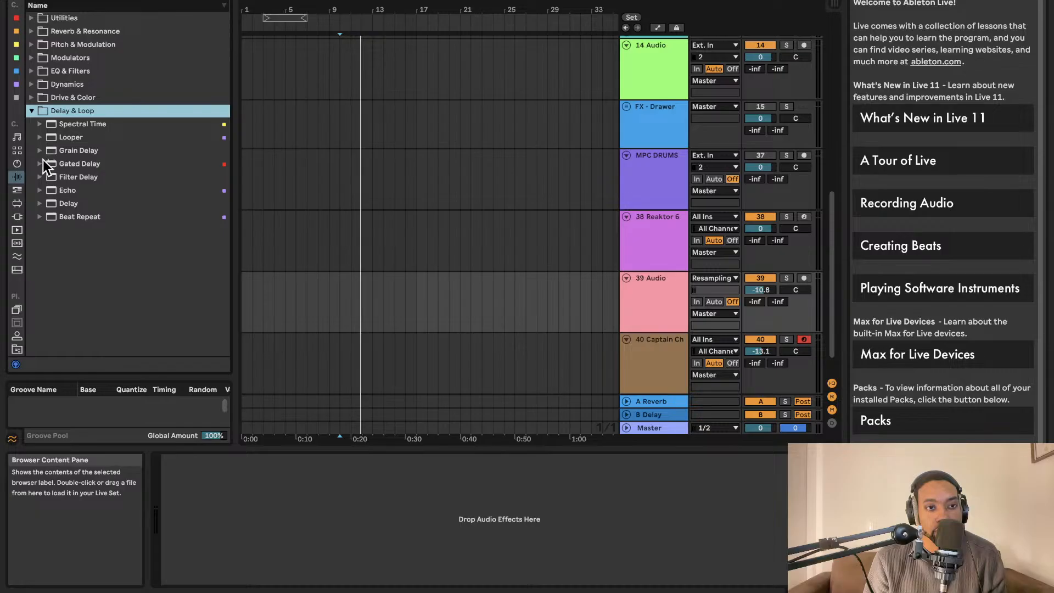
pyautogui.click(33, 72)
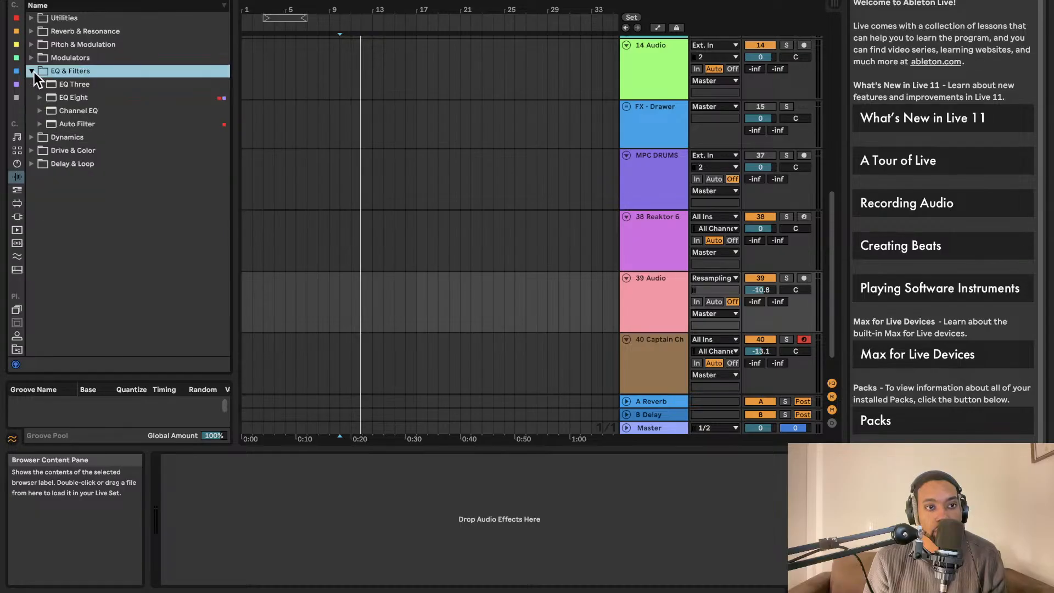
pyautogui.click(34, 62)
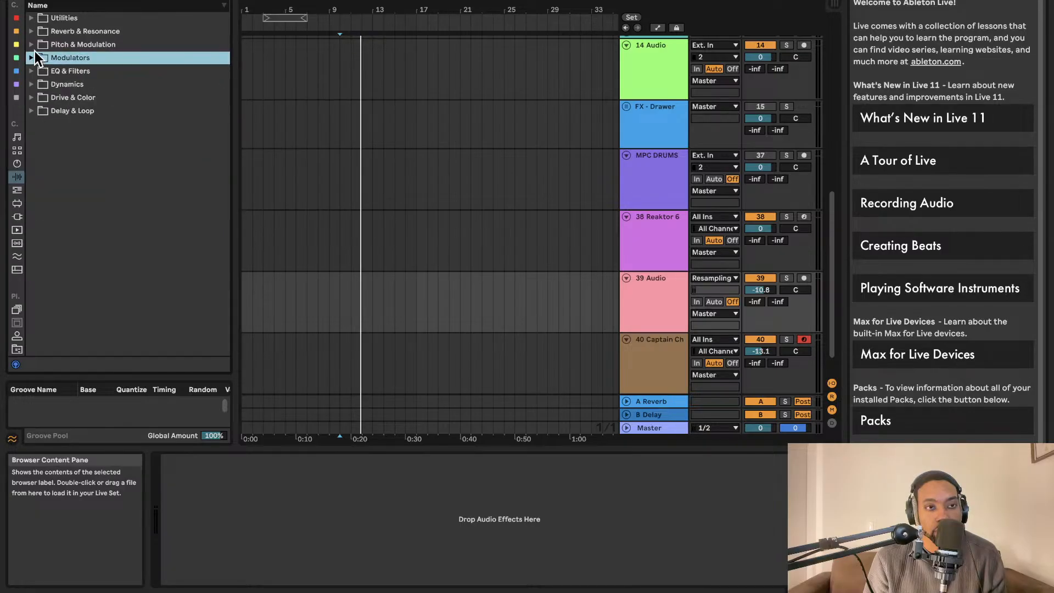
pyautogui.click(38, 49)
pyautogui.press('Right')
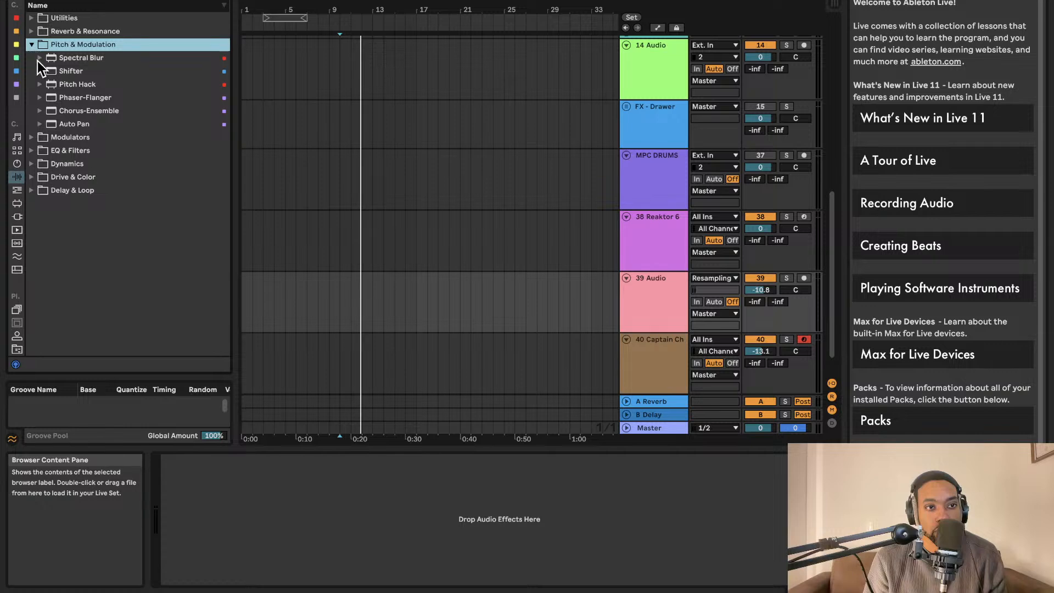
pyautogui.moveTo(77, 62); pyautogui.dragTo(647, 378)
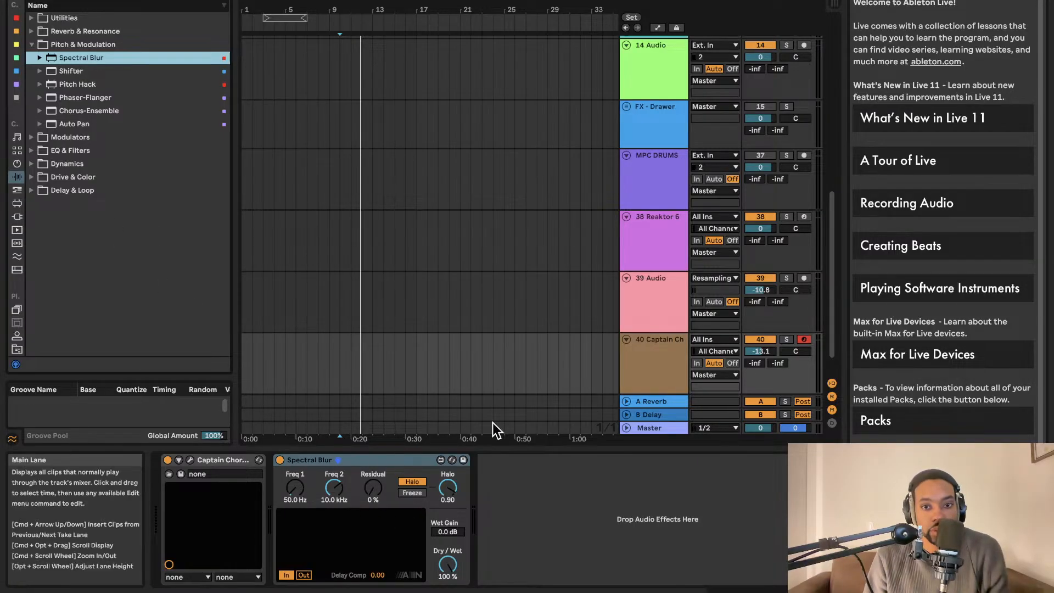
# Step: Reopen the Captain Chords Epic window and export its E min chord as a MIDI clip onto the Captain Chords track
pyautogui.click(404, 360)
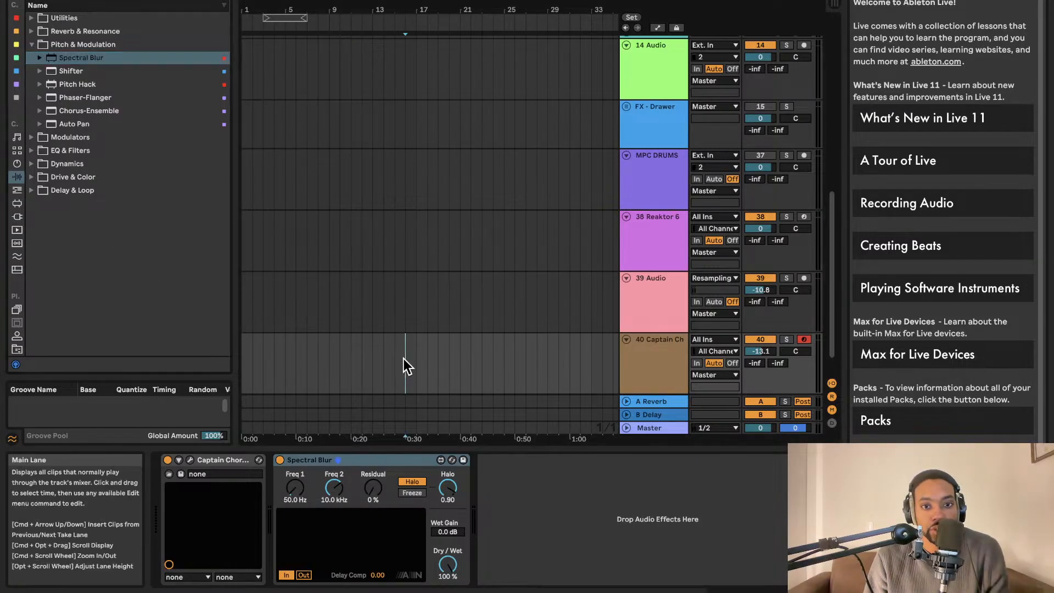
pyautogui.click(191, 459)
pyautogui.click(497, 250)
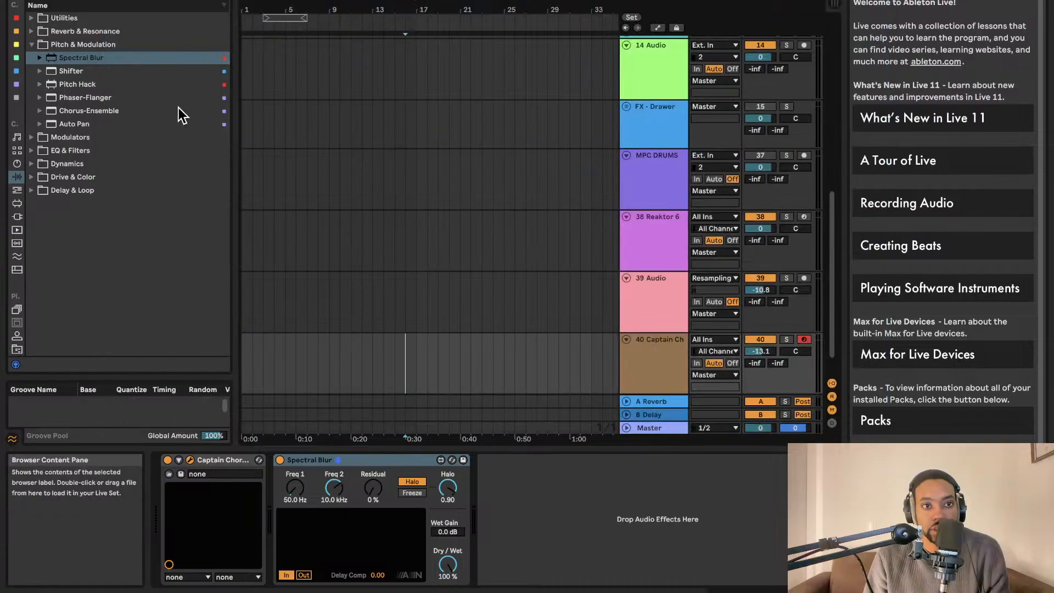
pyautogui.click(190, 460)
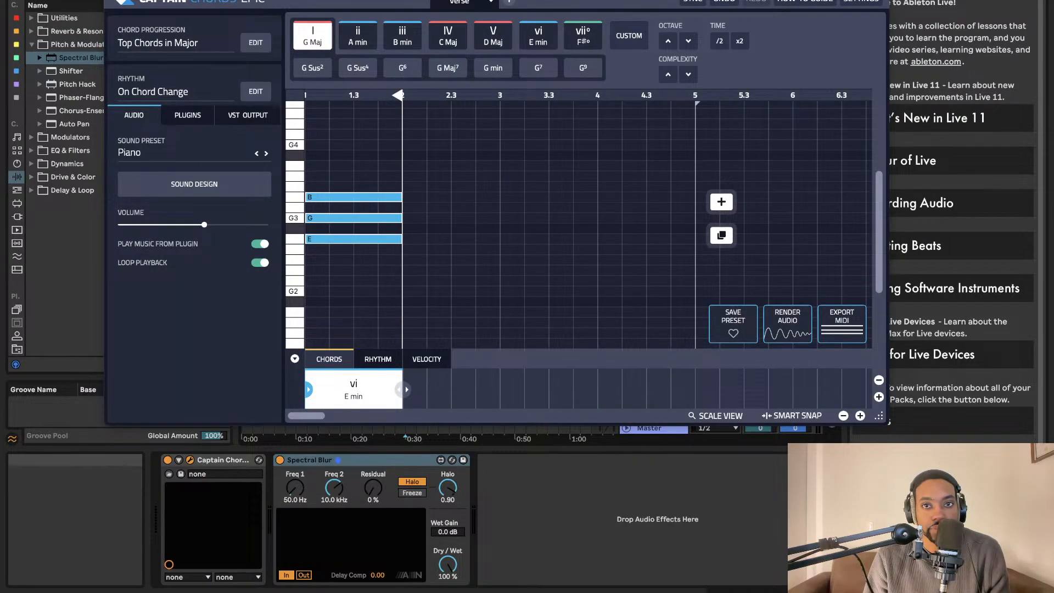
pyautogui.moveTo(697, 0); pyautogui.dragTo(261, 82)
pyautogui.moveTo(412, 424); pyautogui.dragTo(496, 364)
pyautogui.press('space')
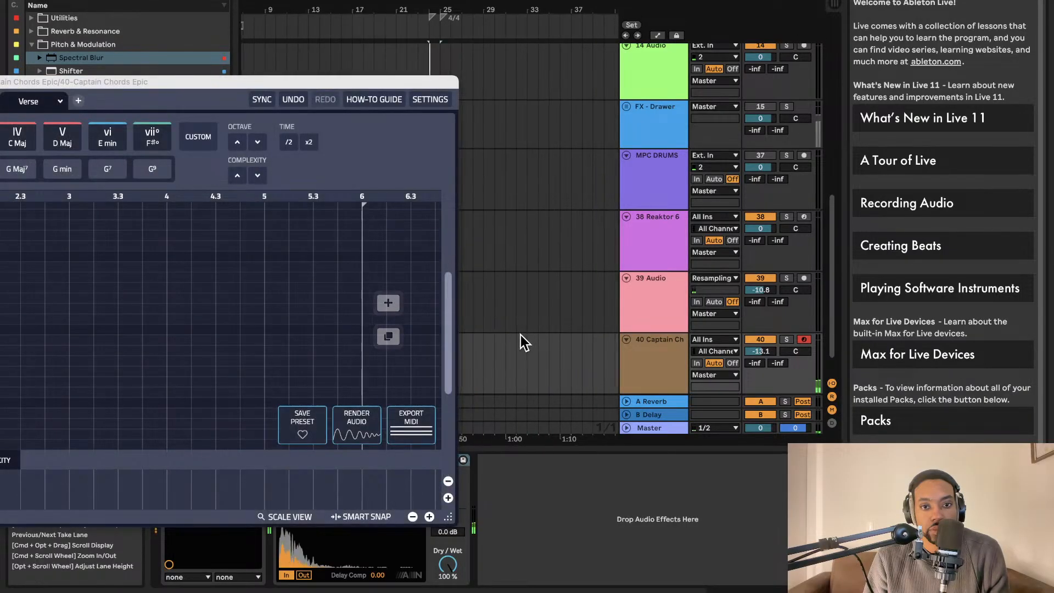
# Step: Close the Captain Chords Epic window and extend the Captain Chords clip to about bar 41
pyautogui.moveTo(378, 78); pyautogui.dragTo(640, 282)
pyautogui.press('space')
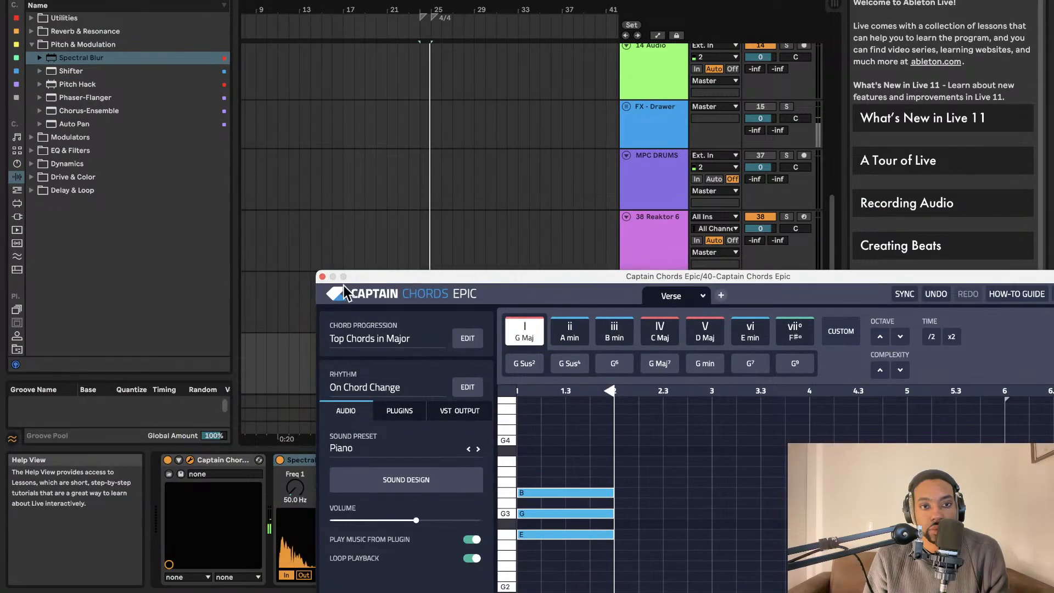
pyautogui.click(322, 276)
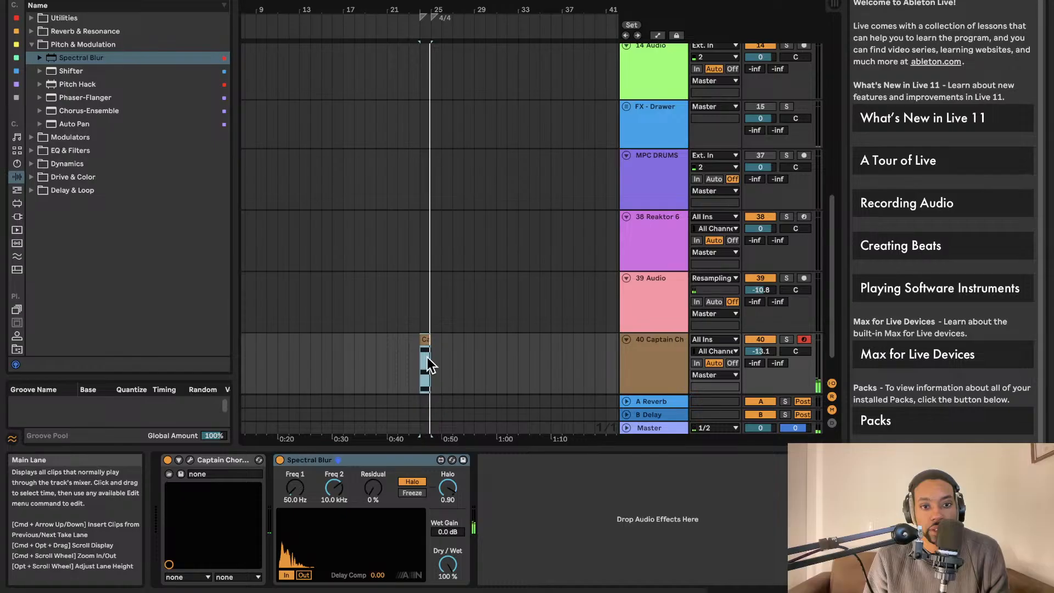
pyautogui.moveTo(430, 338); pyautogui.dragTo(597, 335)
pyautogui.press('space')
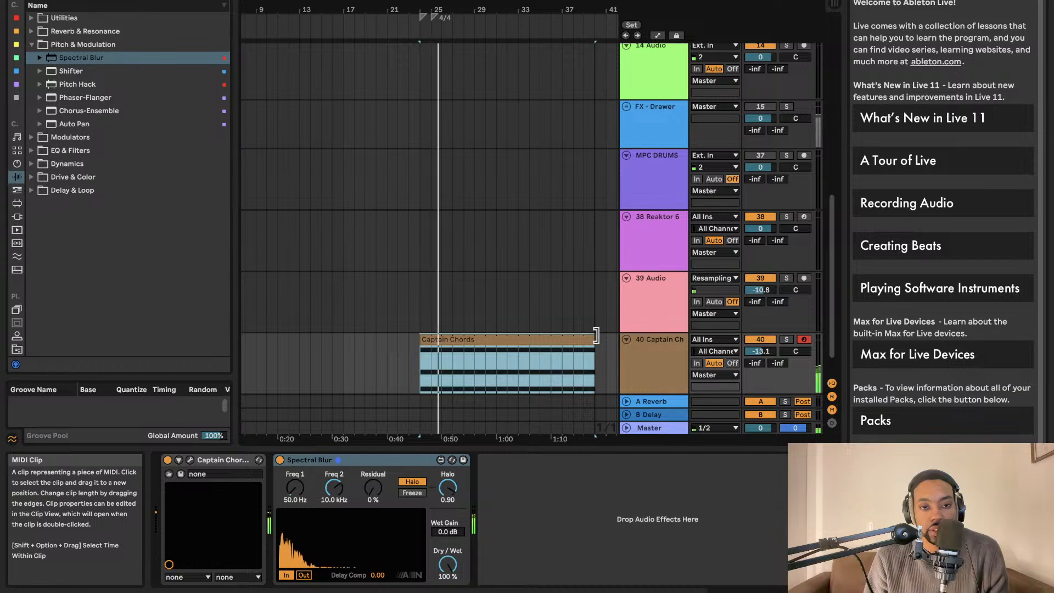
pyautogui.moveTo(596, 336); pyautogui.dragTo(582, 337)
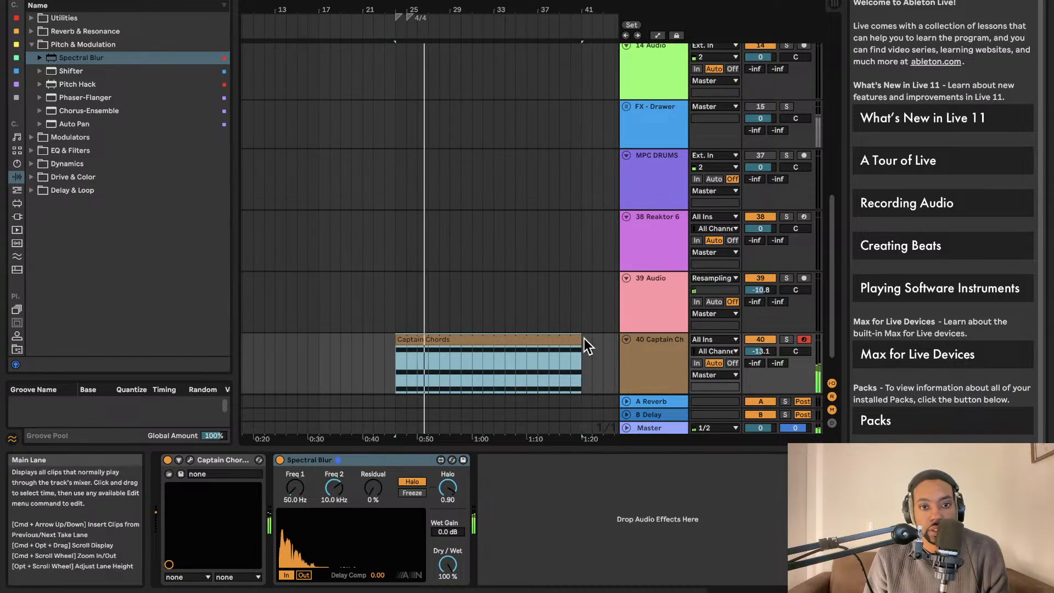
# Step: Set Spectral Blur to Freq 1 309 Hz, Residual 28 %, Freeze mode and Dry/Wet 87 %
pyautogui.moveTo(297, 487); pyautogui.dragTo(295, 520)
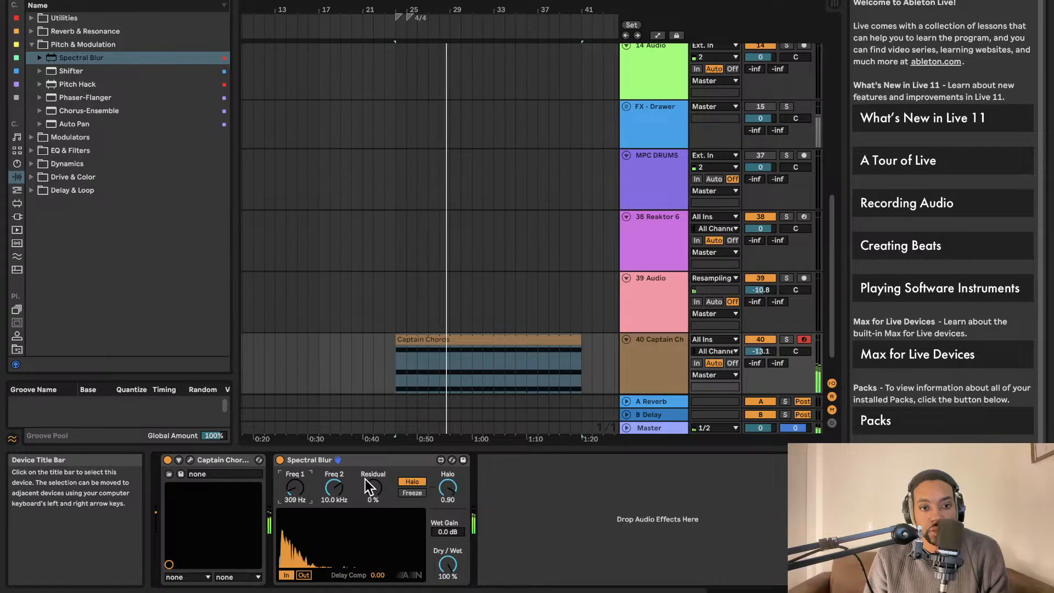
pyautogui.moveTo(367, 487); pyautogui.dragTo(367, 471)
pyautogui.click(421, 493)
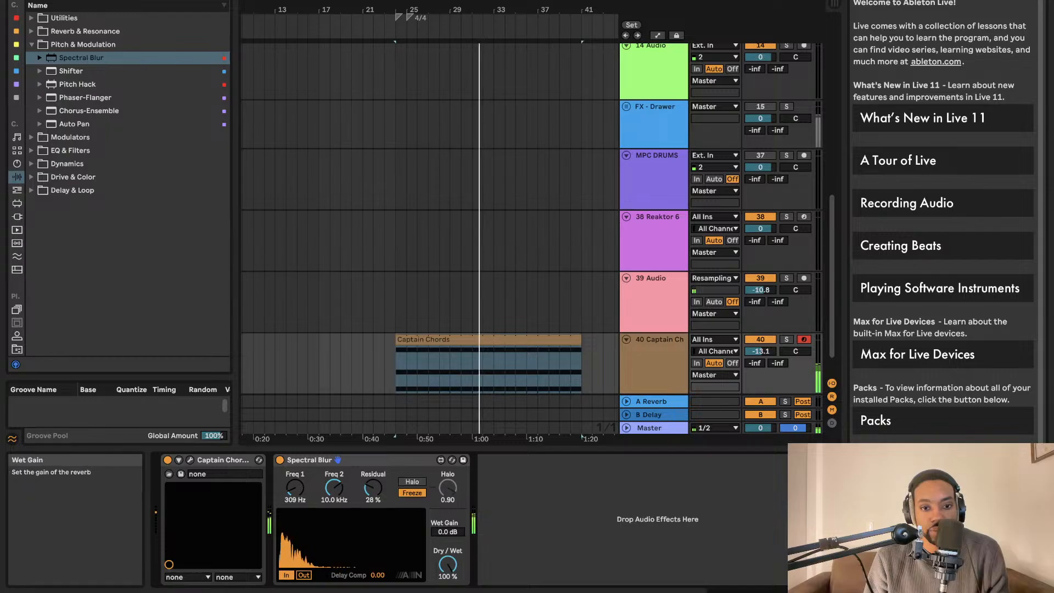
pyautogui.moveTo(447, 565); pyautogui.dragTo(447, 576)
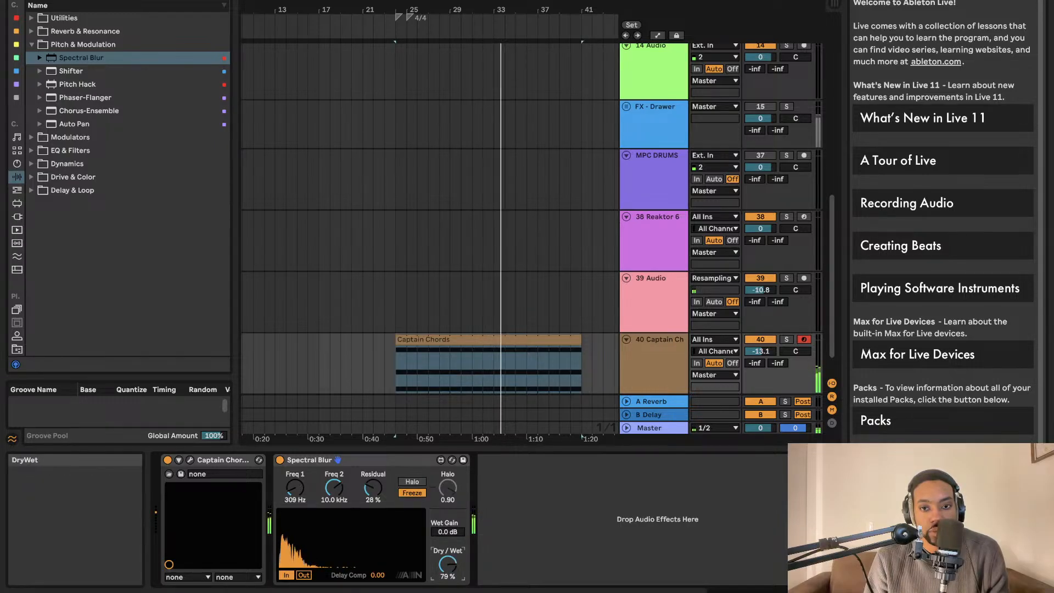
pyautogui.moveTo(448, 577); pyautogui.dragTo(453, 573)
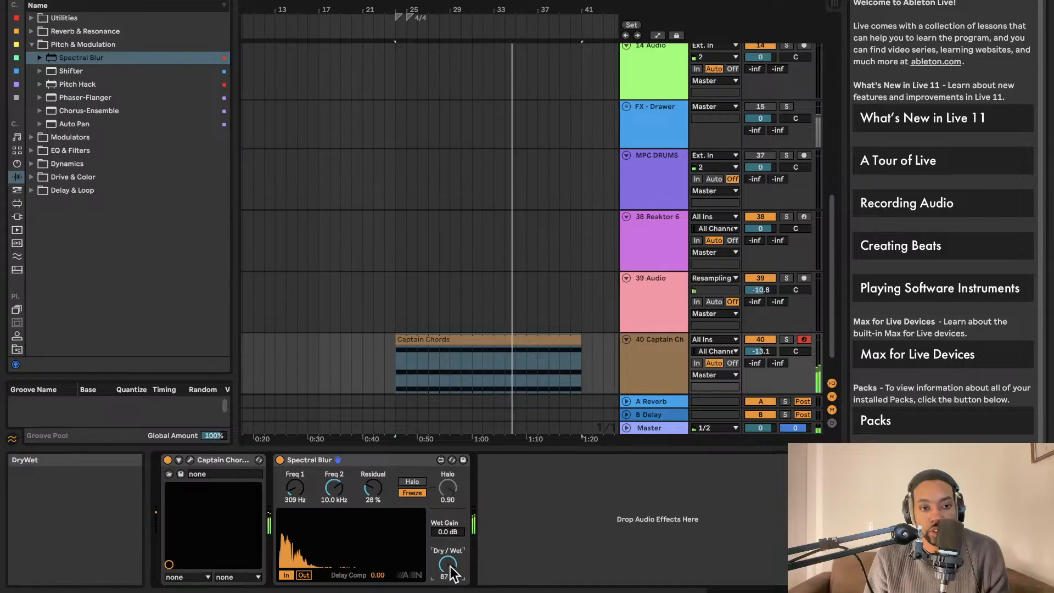
# Step: Mute the Captain Chords track and set the arrangement loop to span its clip
pyautogui.click(645, 295)
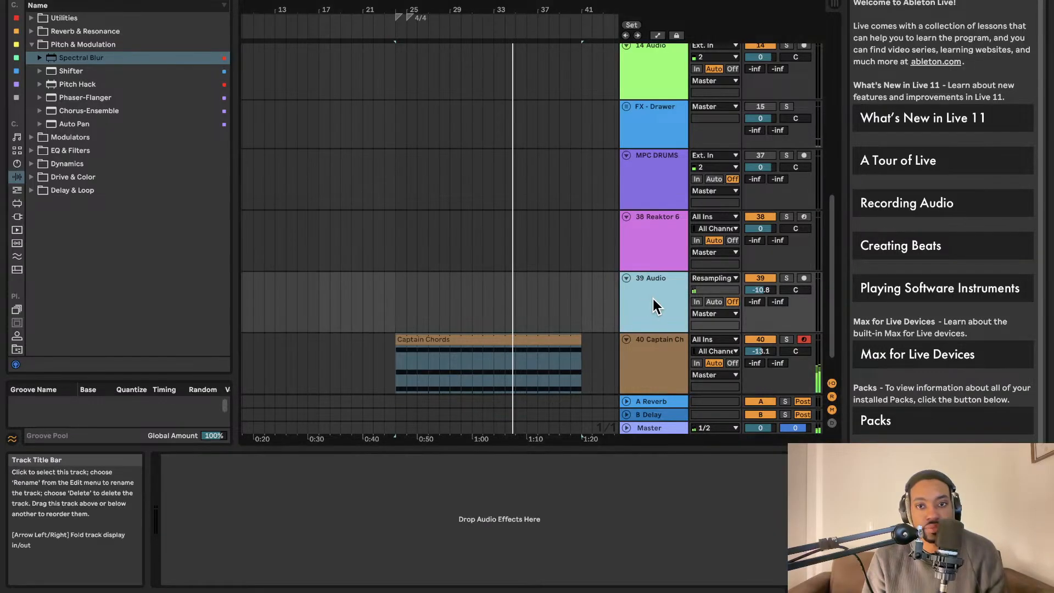
pyautogui.click(766, 337)
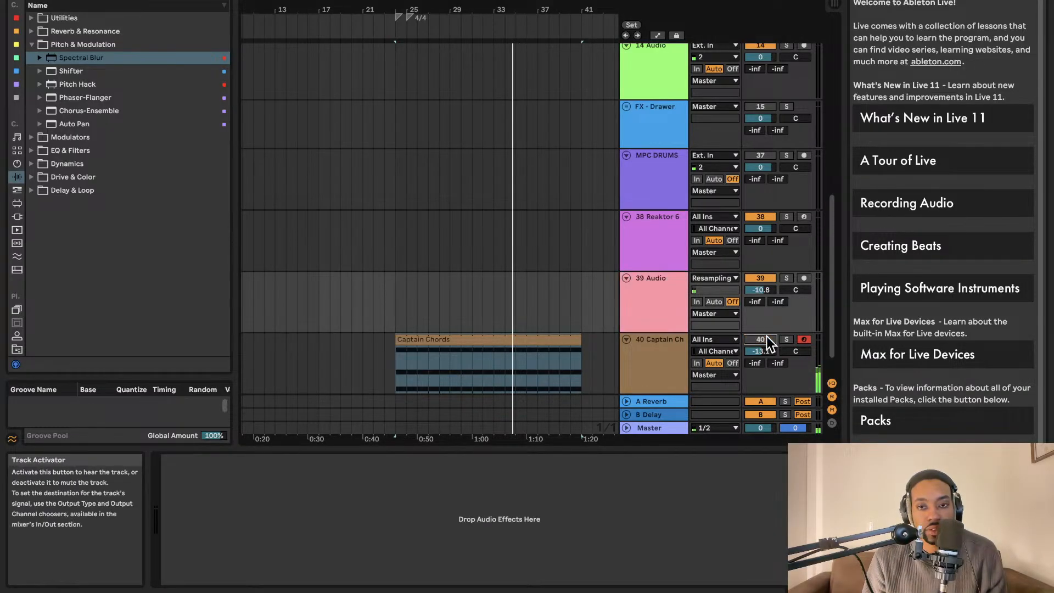
pyautogui.scroll(2, 506, 232)
pyautogui.scroll(-4, 506, 239)
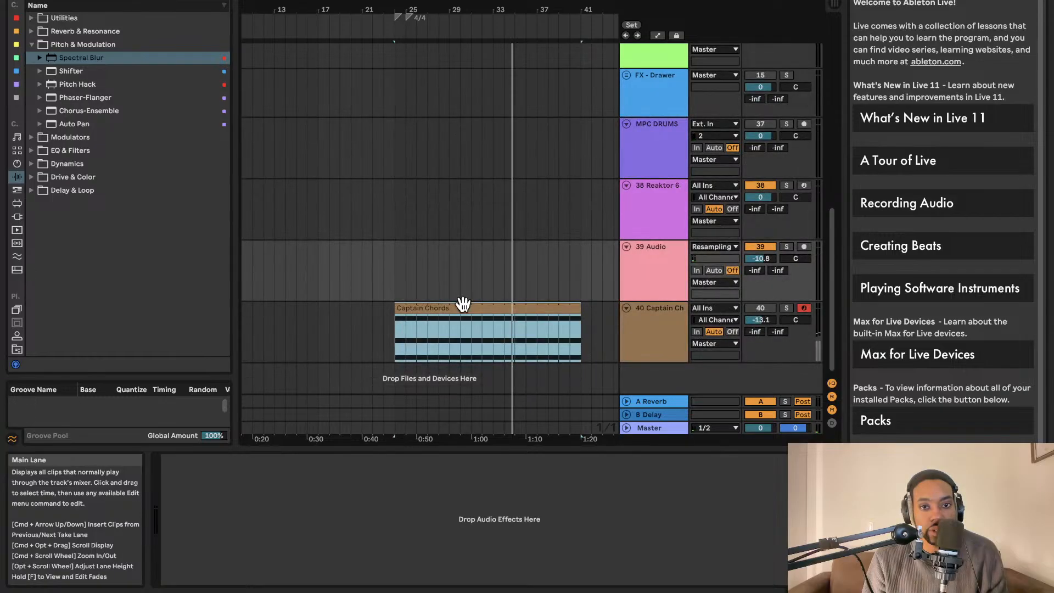
pyautogui.click(463, 304)
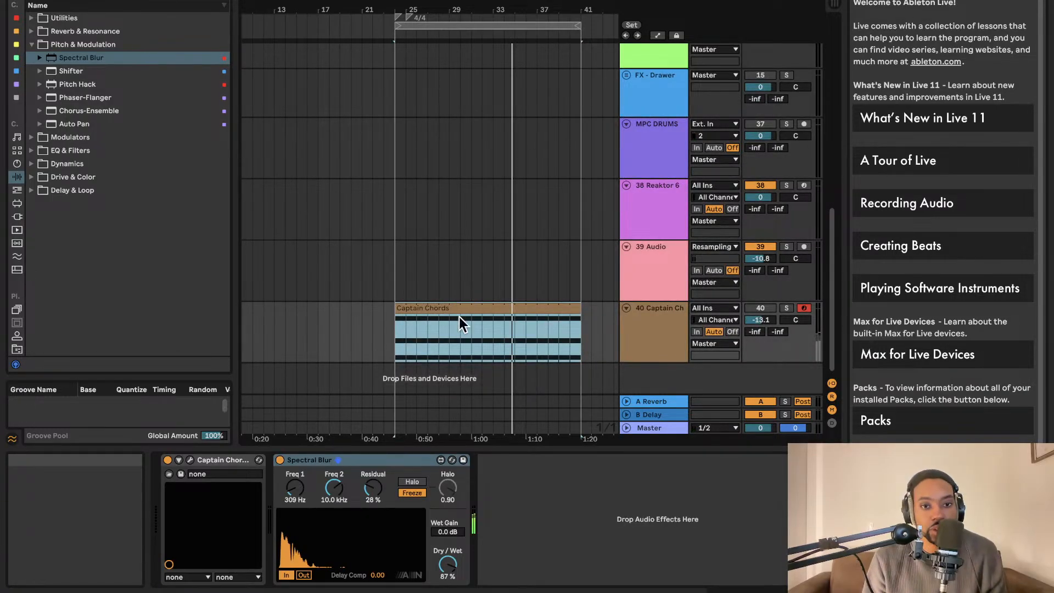
# Step: Open the Reaktor 6 patch on track 38, start its 8 Steps sequence playing and close the plug-in window
pyautogui.scroll(12, 429, 143)
pyautogui.scroll(-4, 429, 143)
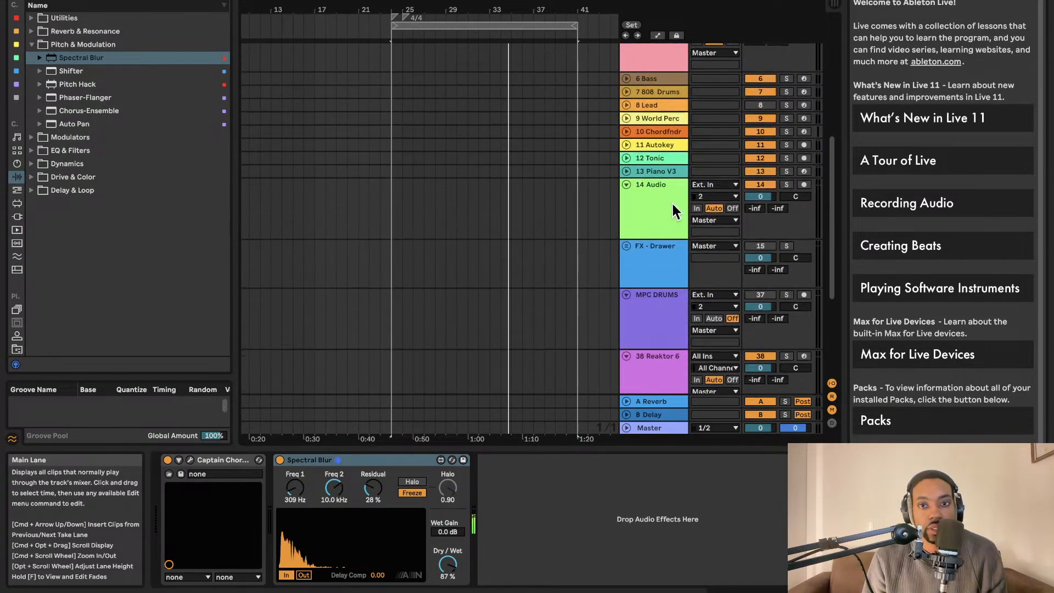
pyautogui.scroll(-3, 665, 329)
pyautogui.click(664, 319)
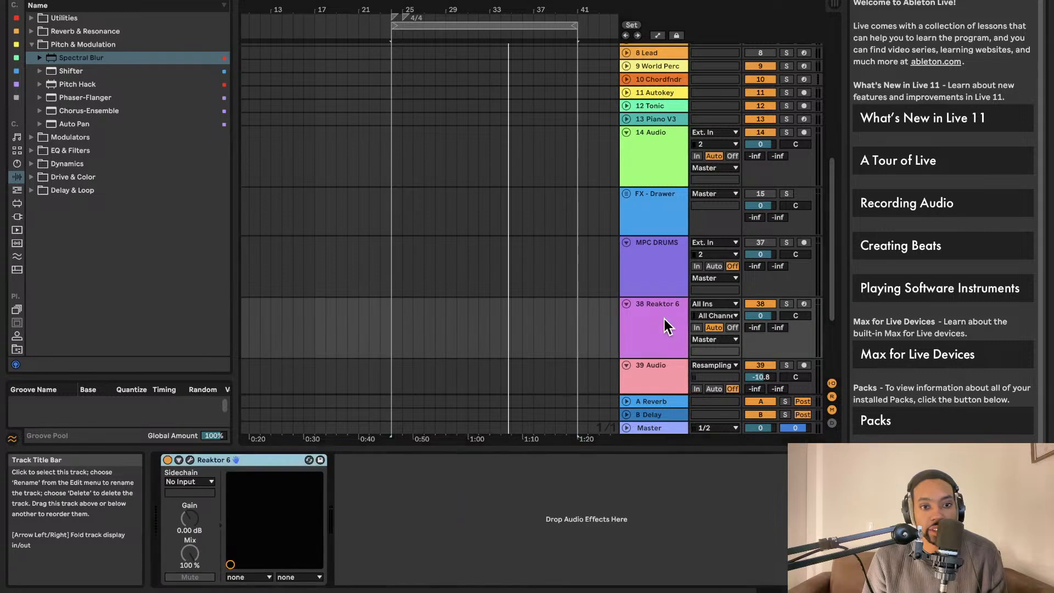
pyautogui.click(190, 460)
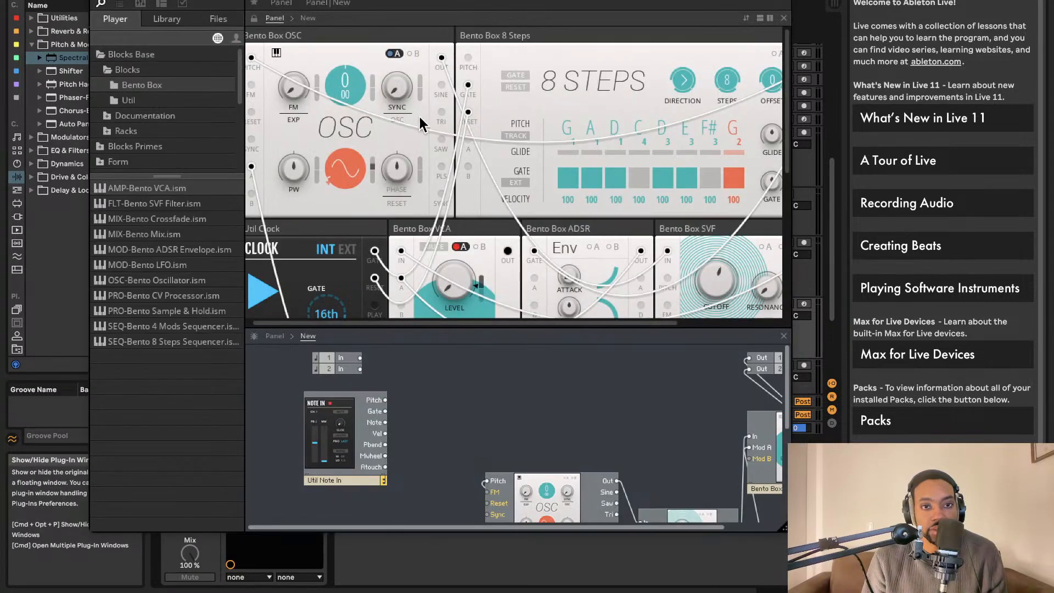
pyautogui.press('space')
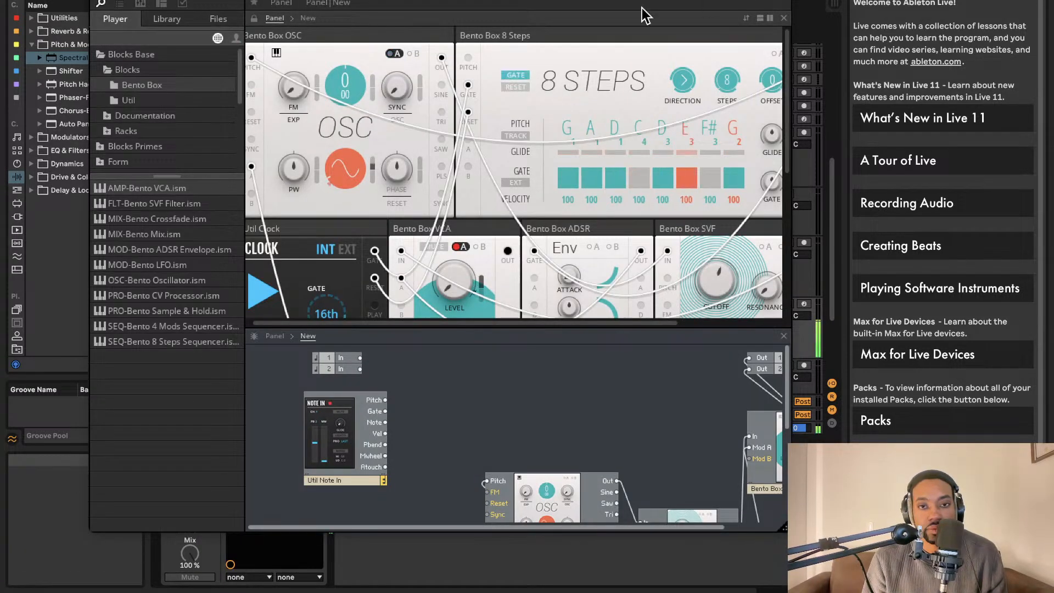
pyautogui.click(98, 1)
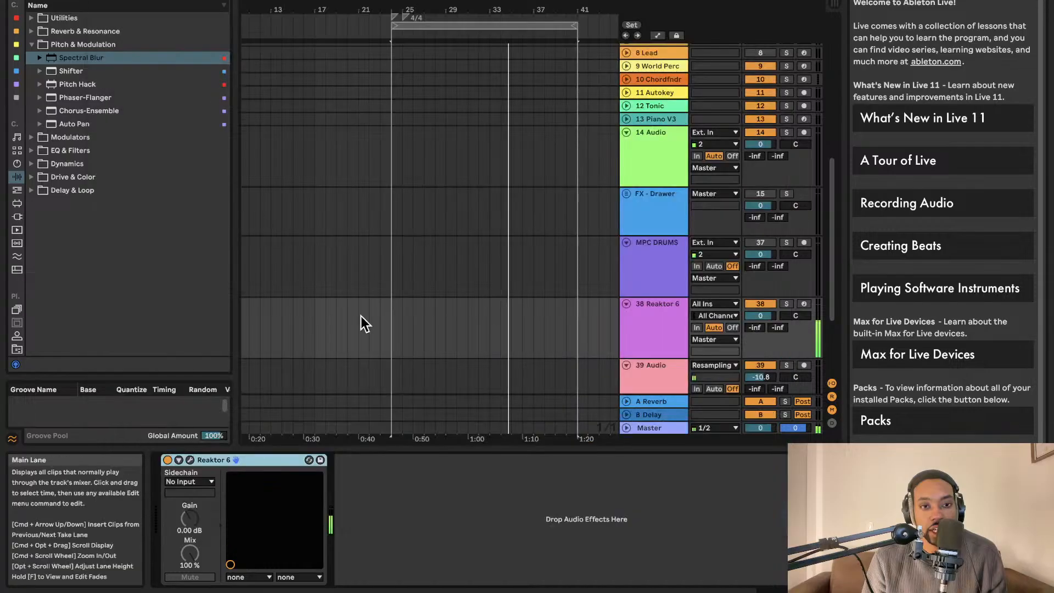
# Step: Arm the 39 Audio track with the insertion point at the loop start and set its audio input to 36-Jun-6 V
pyautogui.click(393, 325)
pyautogui.scroll(-3, 502, 309)
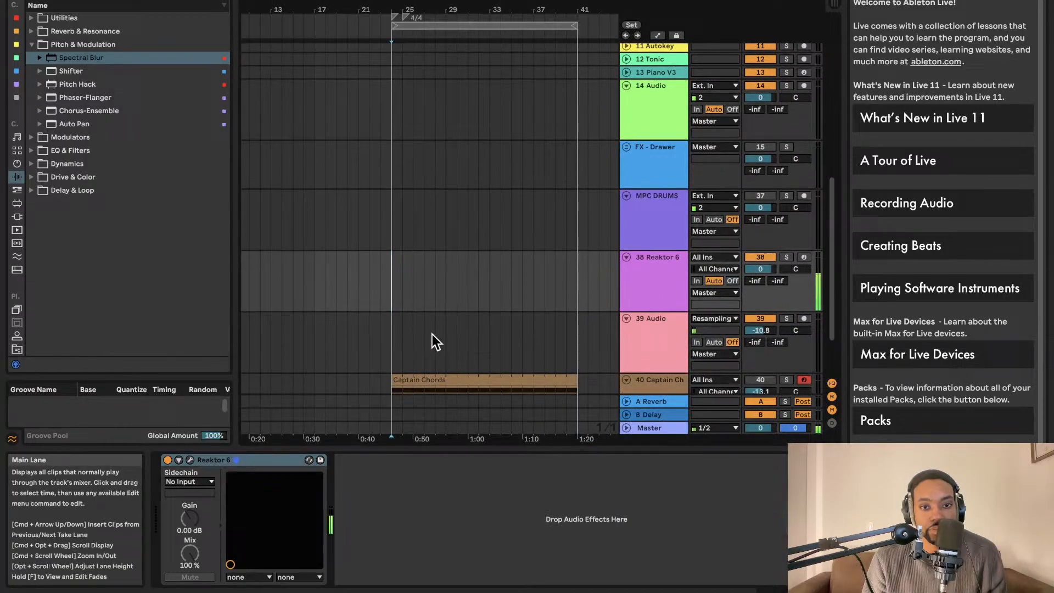
pyautogui.click(390, 331)
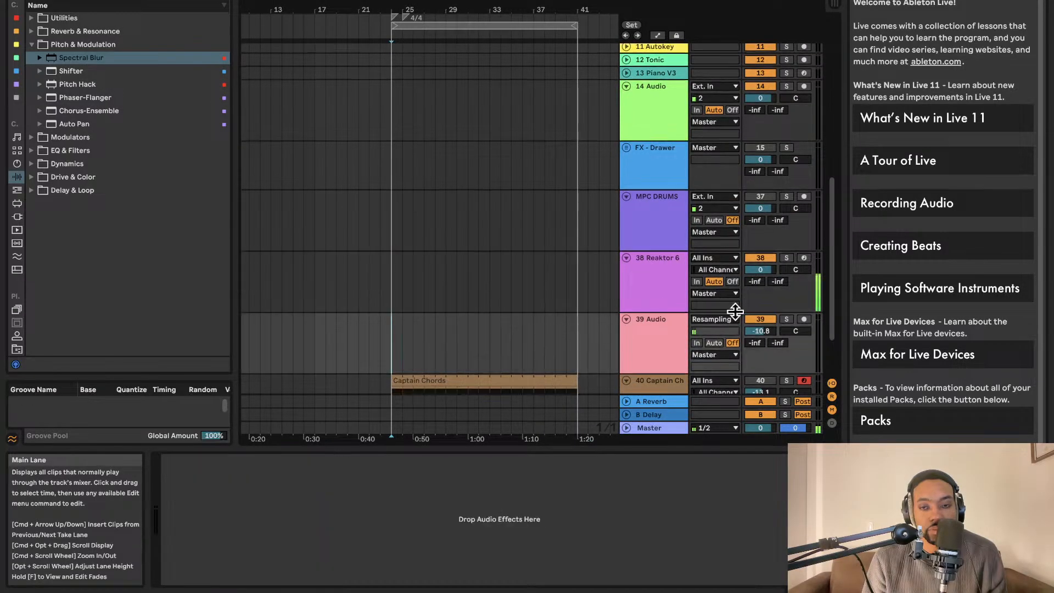
pyautogui.click(805, 319)
pyautogui.click(712, 320)
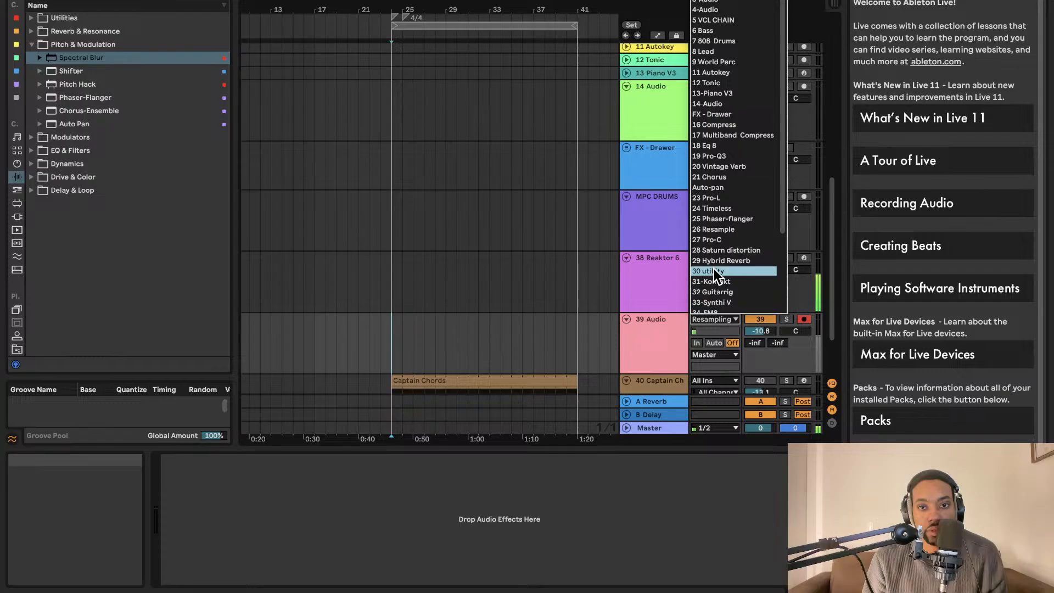
pyautogui.scroll(-5, 722, 297)
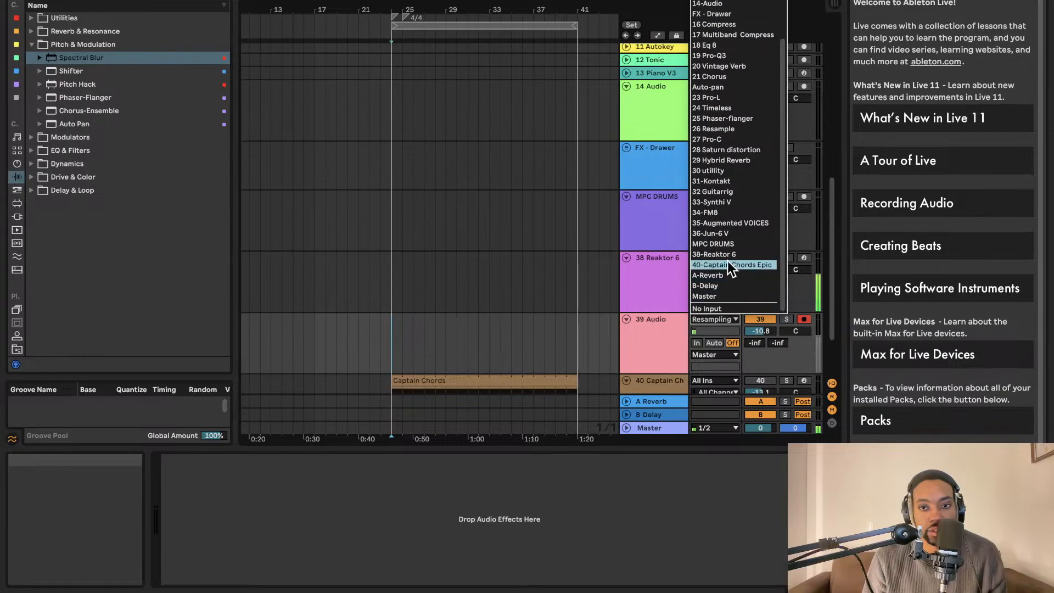
pyautogui.click(726, 235)
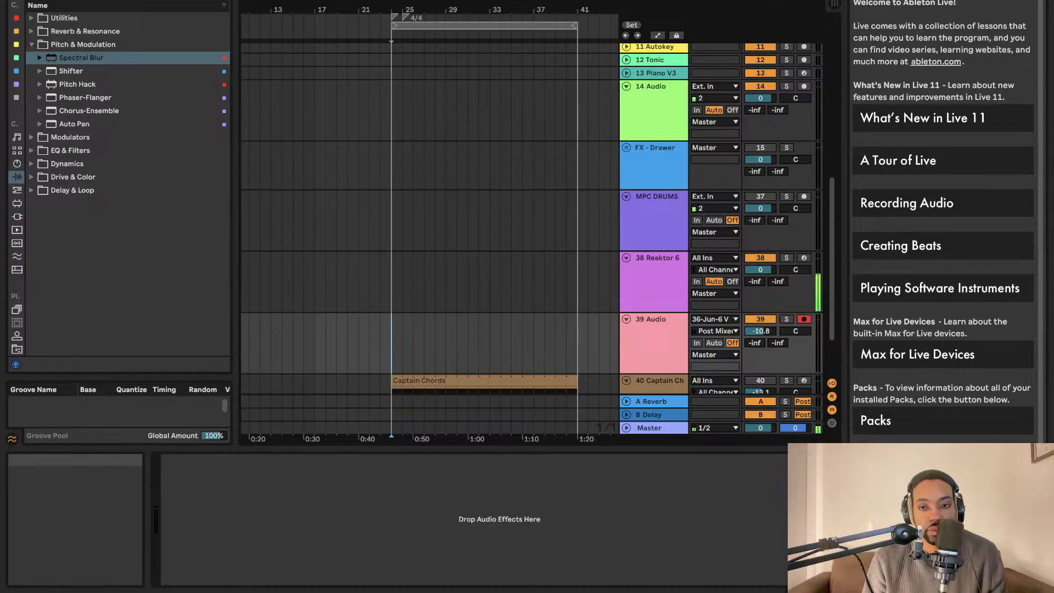
# Step: Lower the Master's cue volume to -14.3 dB in the Session View mixer and return to the Arrangement View
pyautogui.press('Tab')
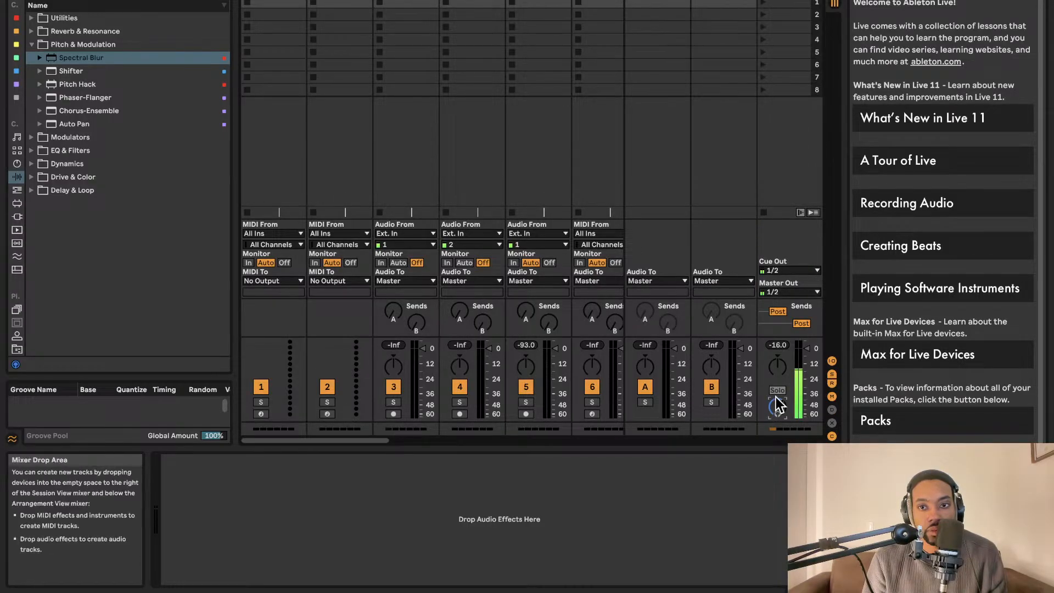
pyautogui.press('Tab')
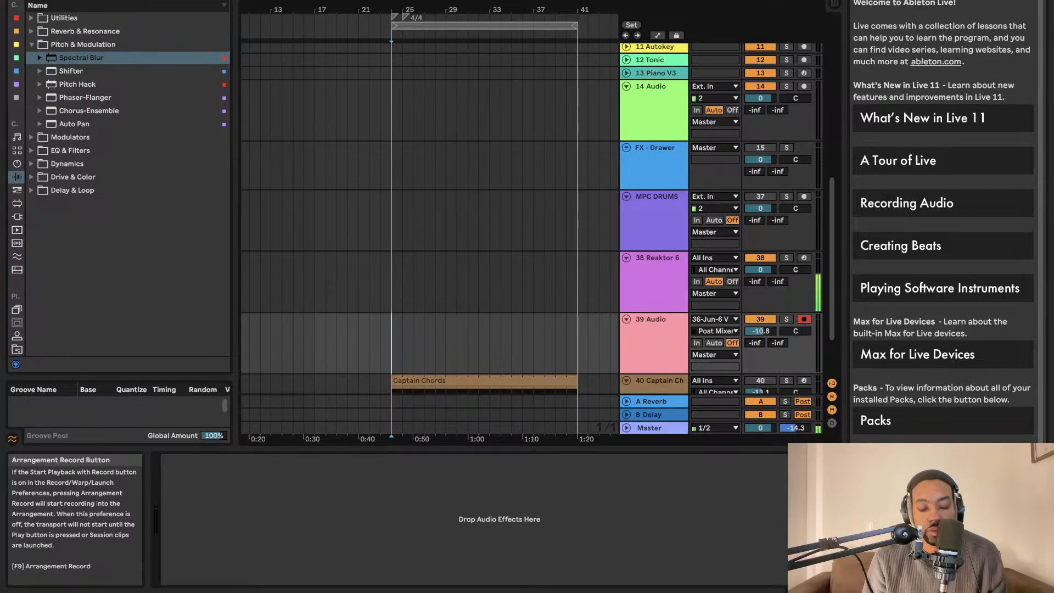
# Step: Change the 39 Audio track's input to 38-Reaktor 6 and discard the short take recorded from the wrong source
pyautogui.click(498, 1)
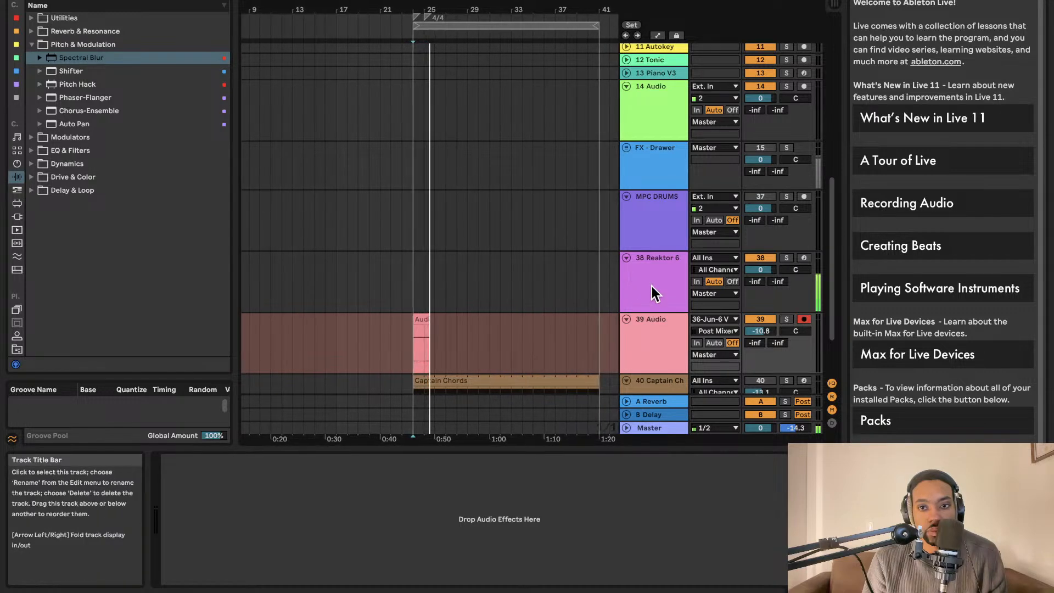
pyautogui.scroll(1, 681, 292)
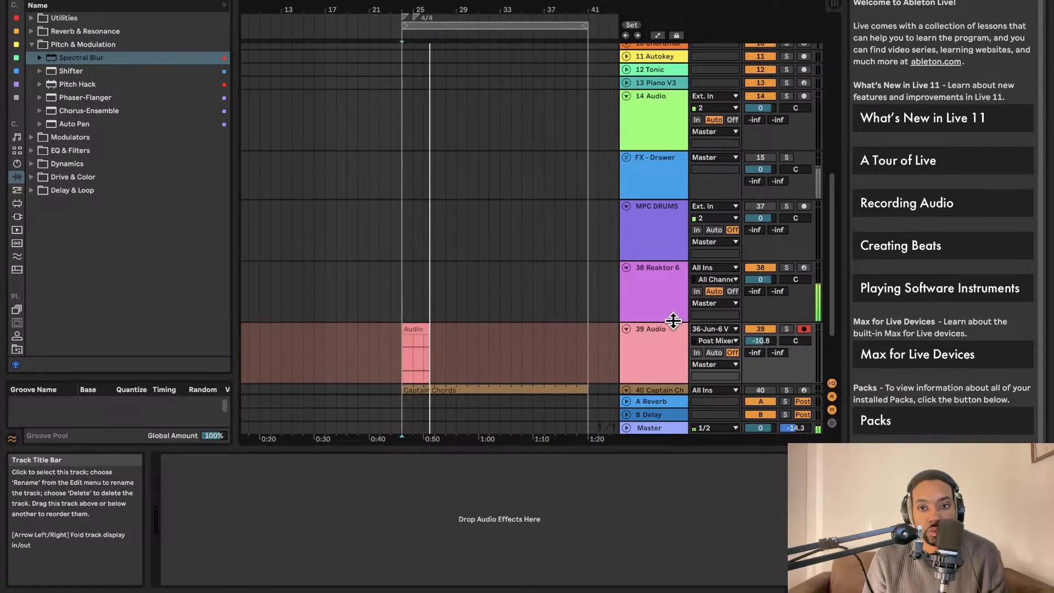
pyautogui.click(714, 329)
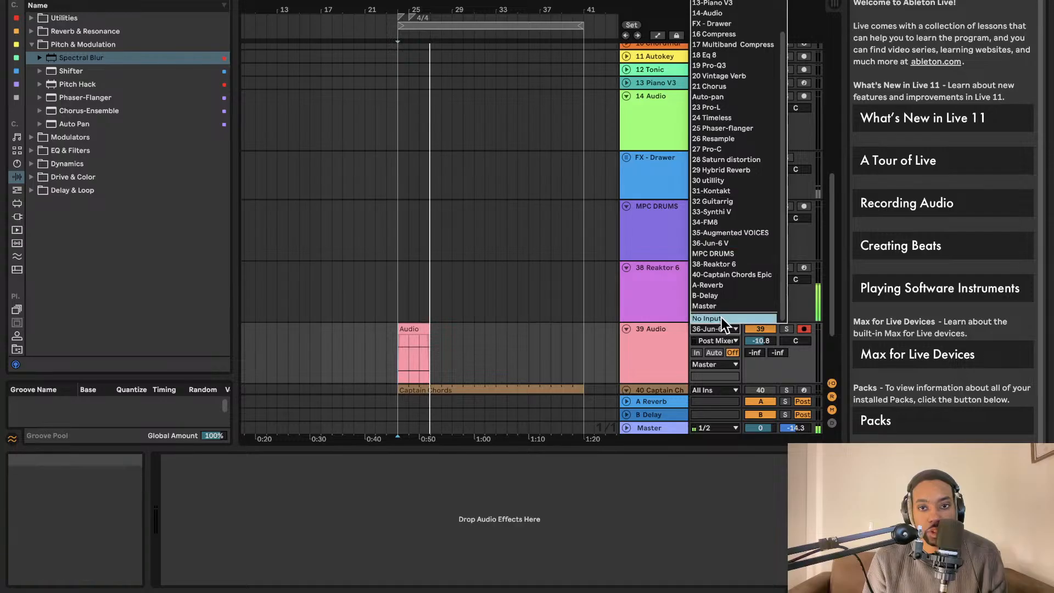
pyautogui.click(720, 265)
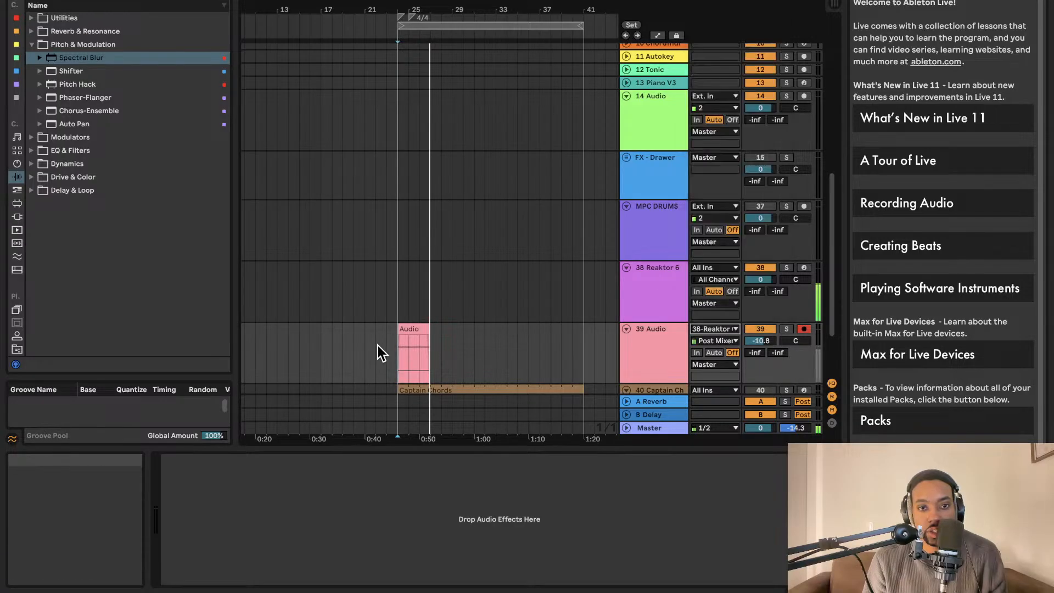
pyautogui.press('space')
pyautogui.click(416, 331)
pyautogui.press('Delete')
# Step: Record the Reaktor 6 sequence onto the 39 Audio track from the loop start to just past the loop end
pyautogui.press('space')
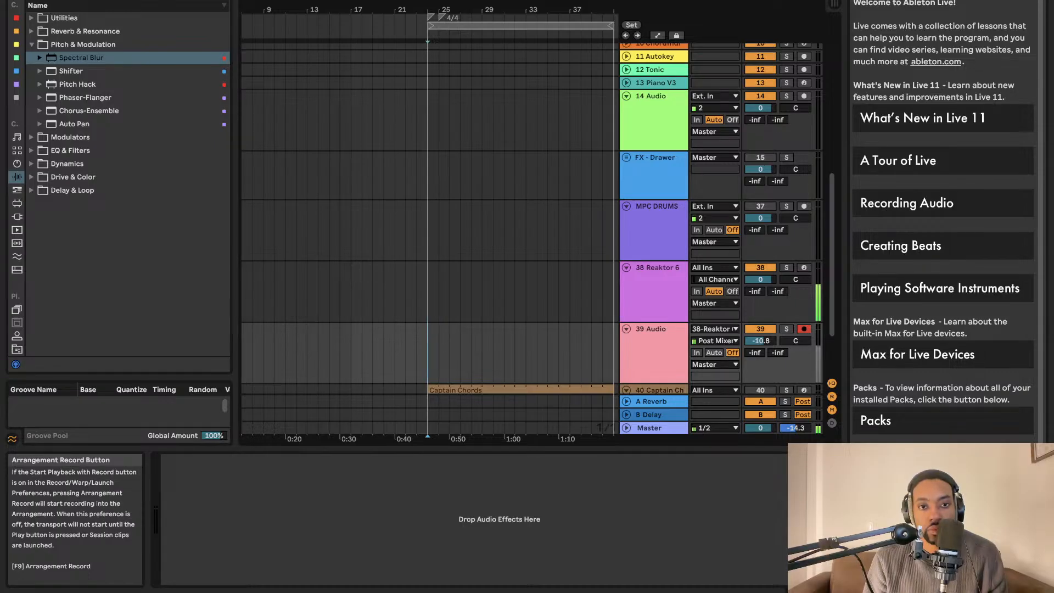
pyautogui.press('F9')
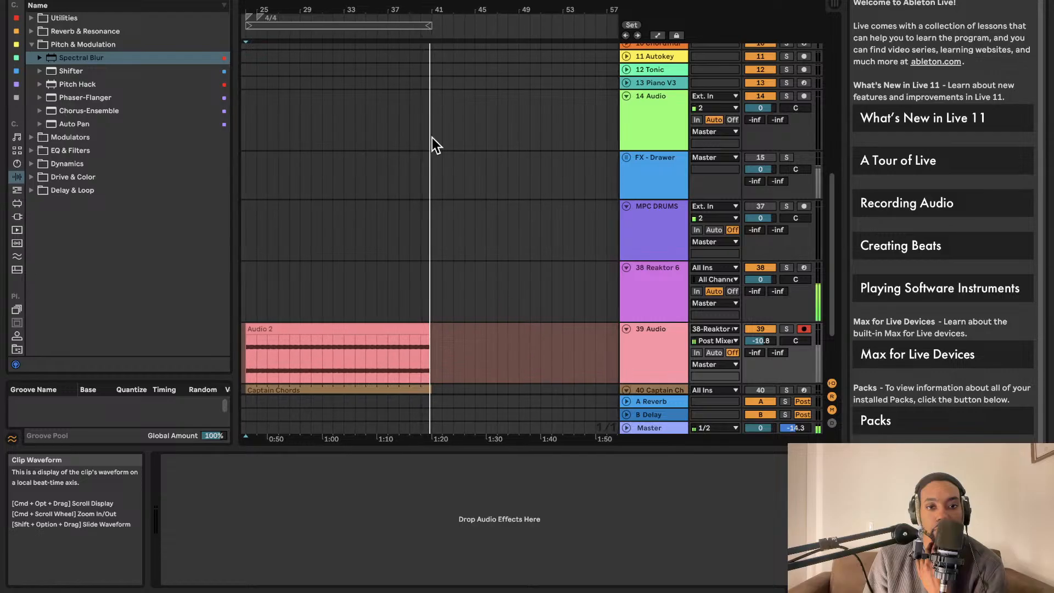
pyautogui.press('space')
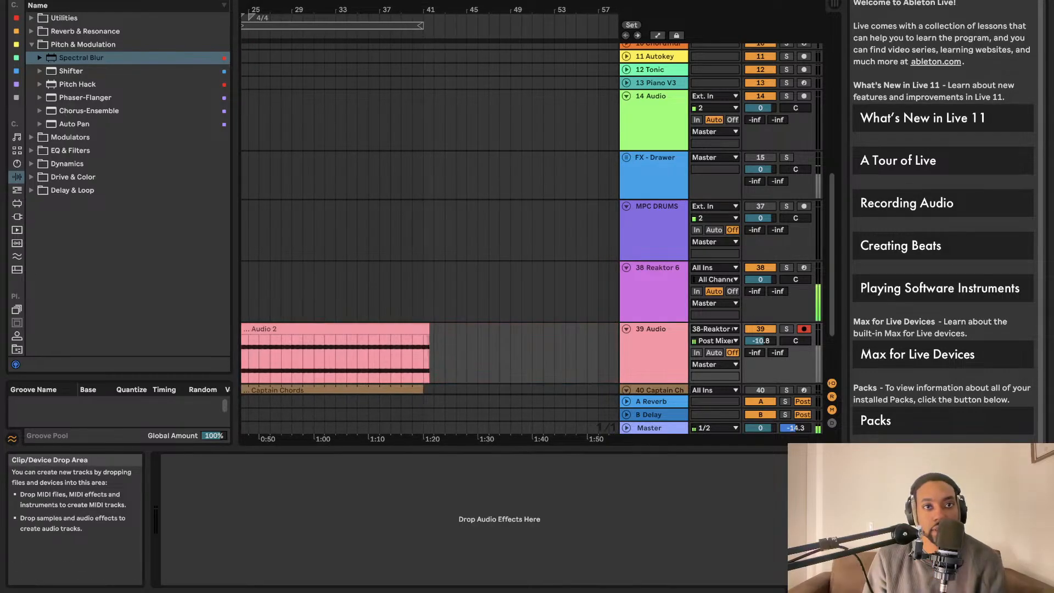
# Step: Stop the running sequence in the Reaktor 6 patch on track 38, close its window and leave the track unmuted
pyautogui.press('space')
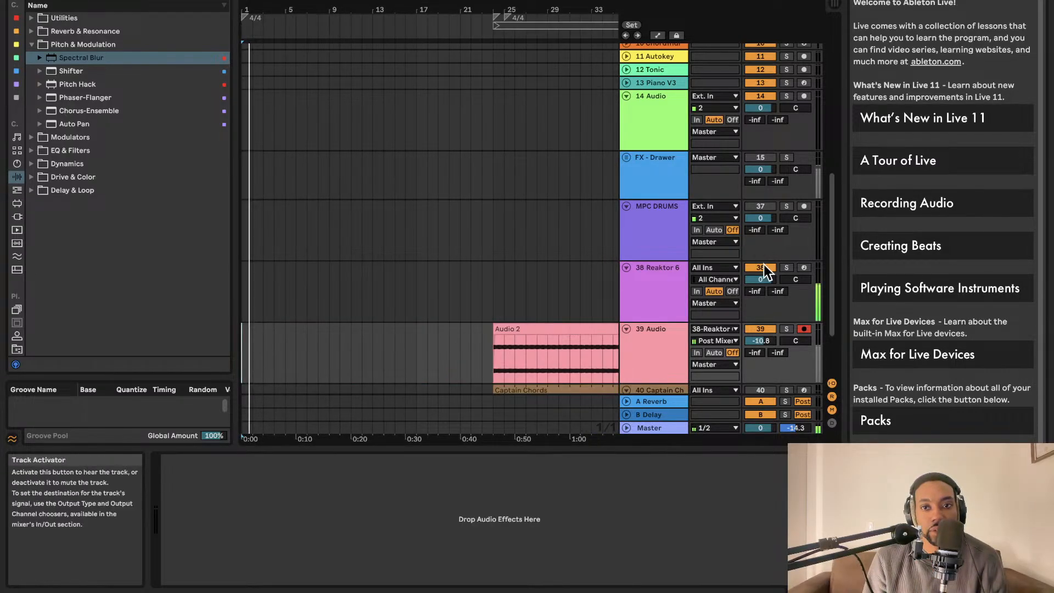
pyautogui.click(764, 267)
pyautogui.click(642, 291)
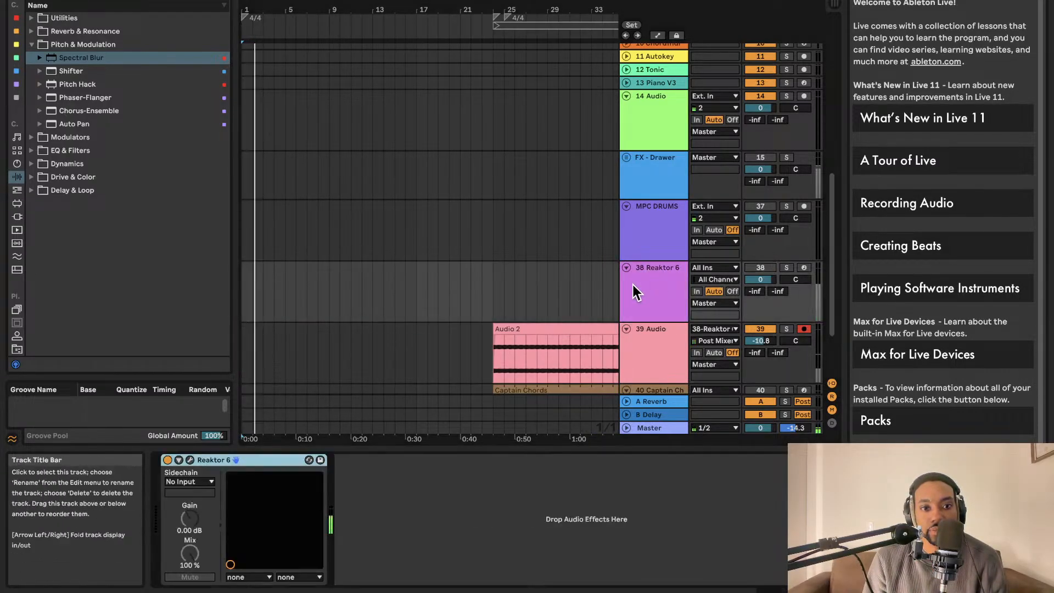
pyautogui.click(190, 460)
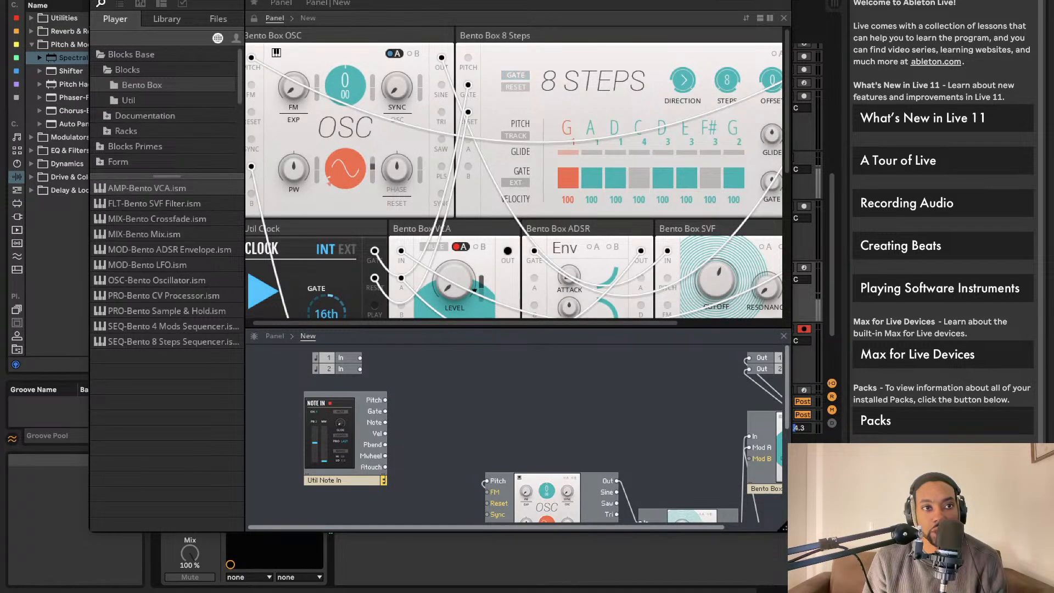
pyautogui.click(97, 0)
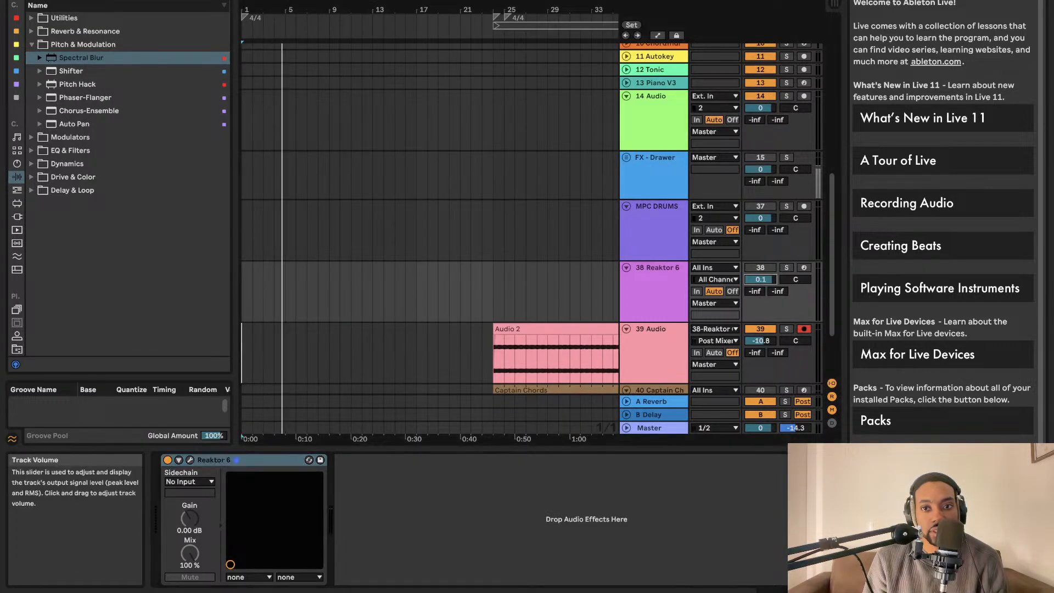
pyautogui.click(769, 268)
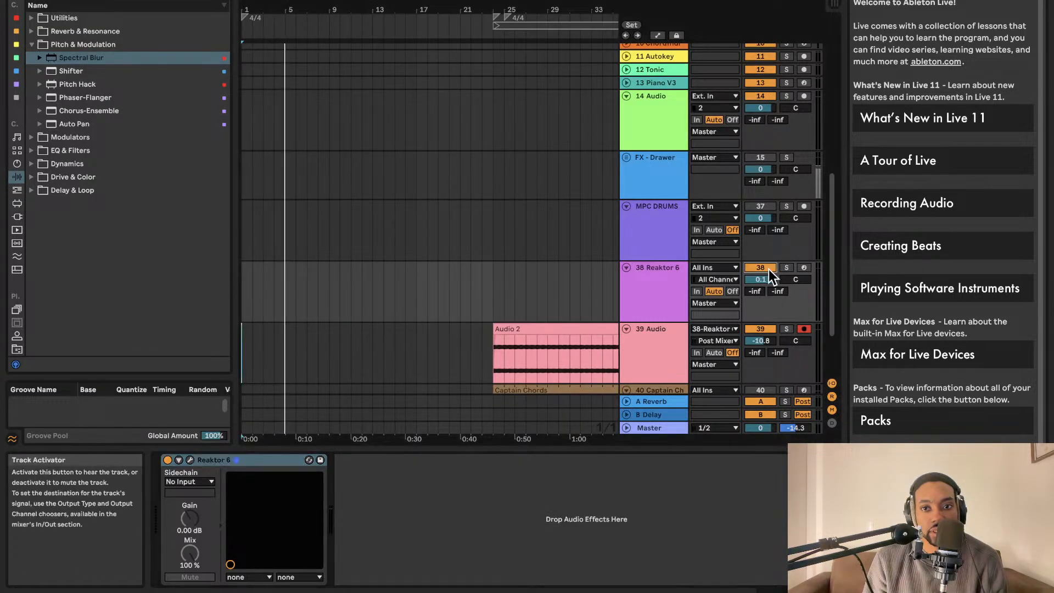
# Step: Unmute the Captain Chords track and trim the end of the Audio 2 clip to match the Captain Chords clip
pyautogui.click(495, 341)
pyautogui.scroll(-3, 774, 346)
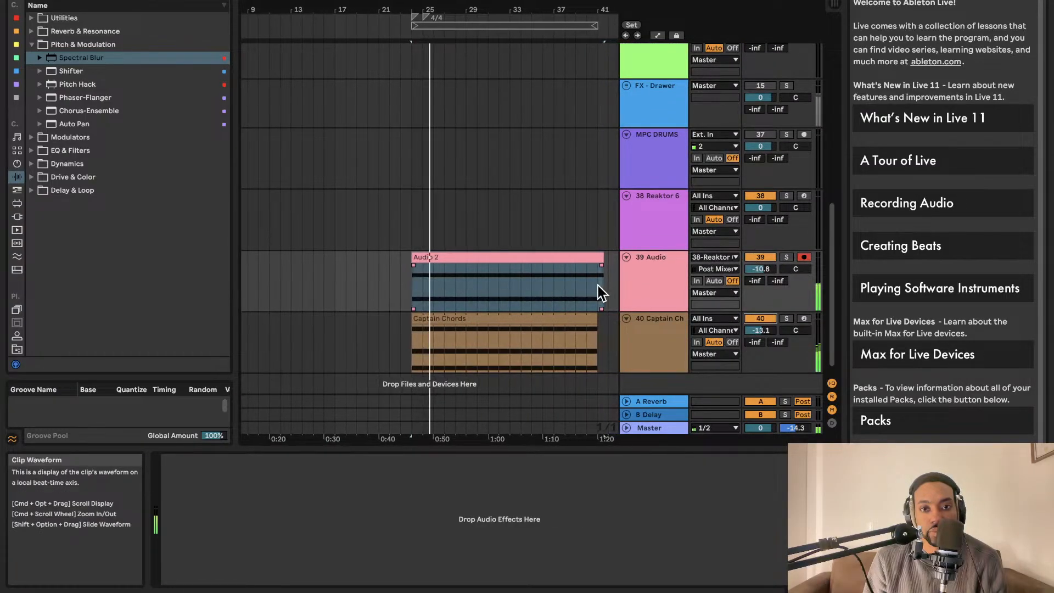
pyautogui.click(527, 294)
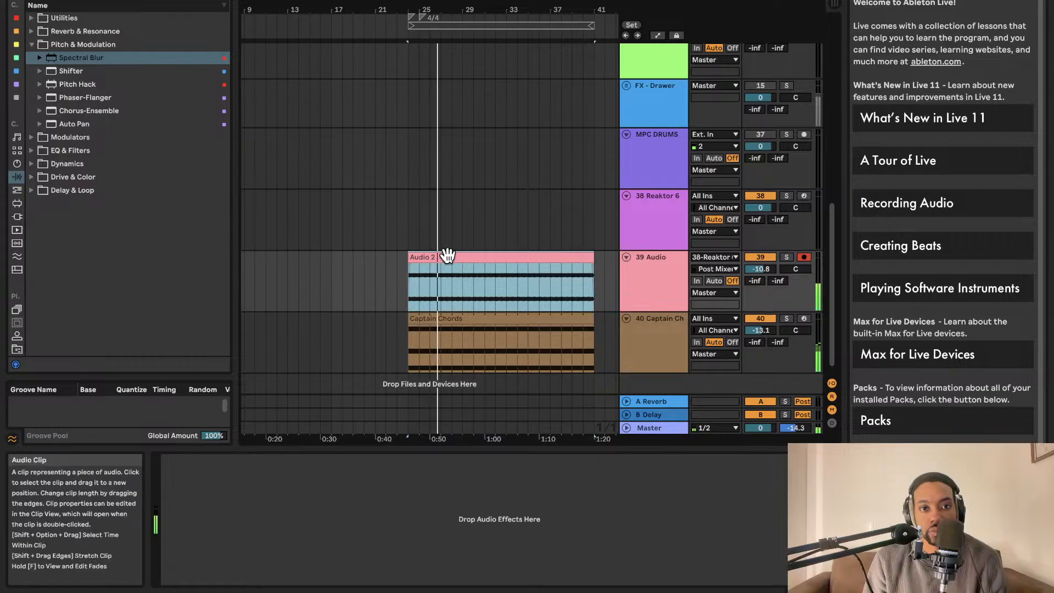
pyautogui.click(441, 255)
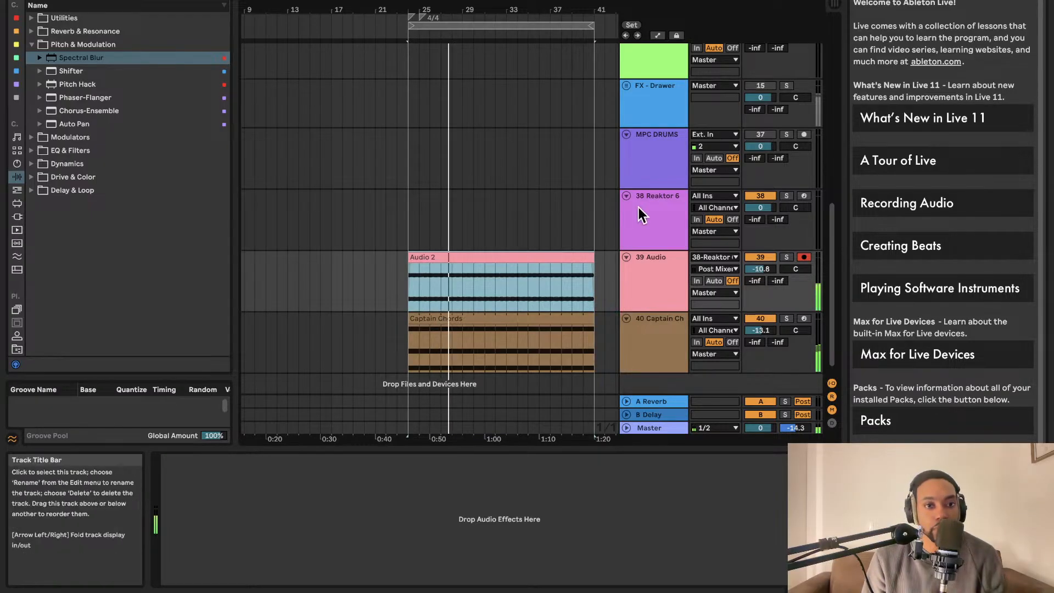
pyautogui.scroll(2, 615, 253)
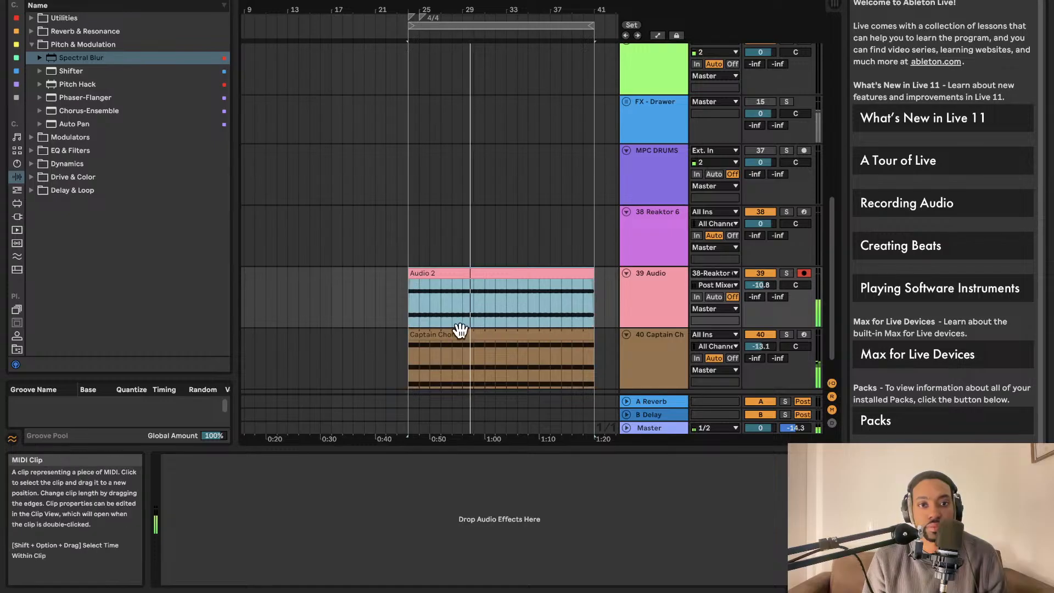
pyautogui.scroll(2, 460, 325)
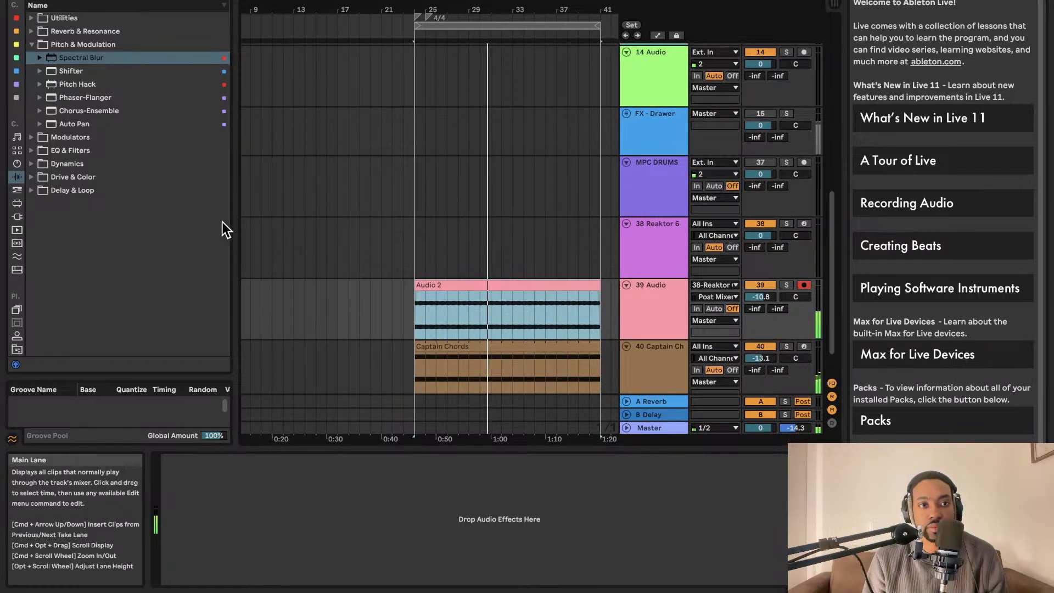
pyautogui.scroll(-5, 22, 264)
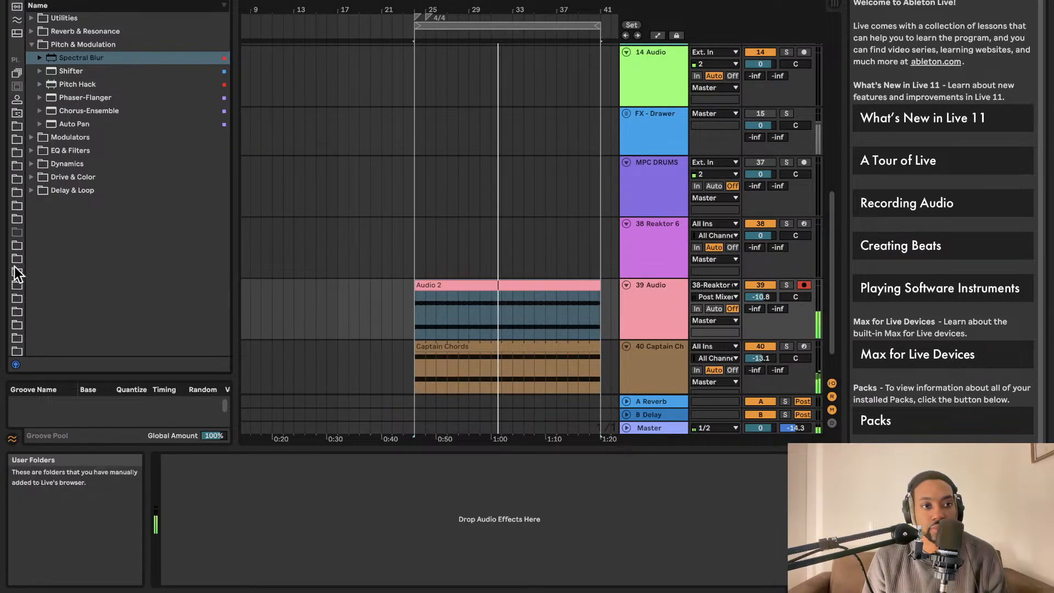
pyautogui.scroll(5, 22, 264)
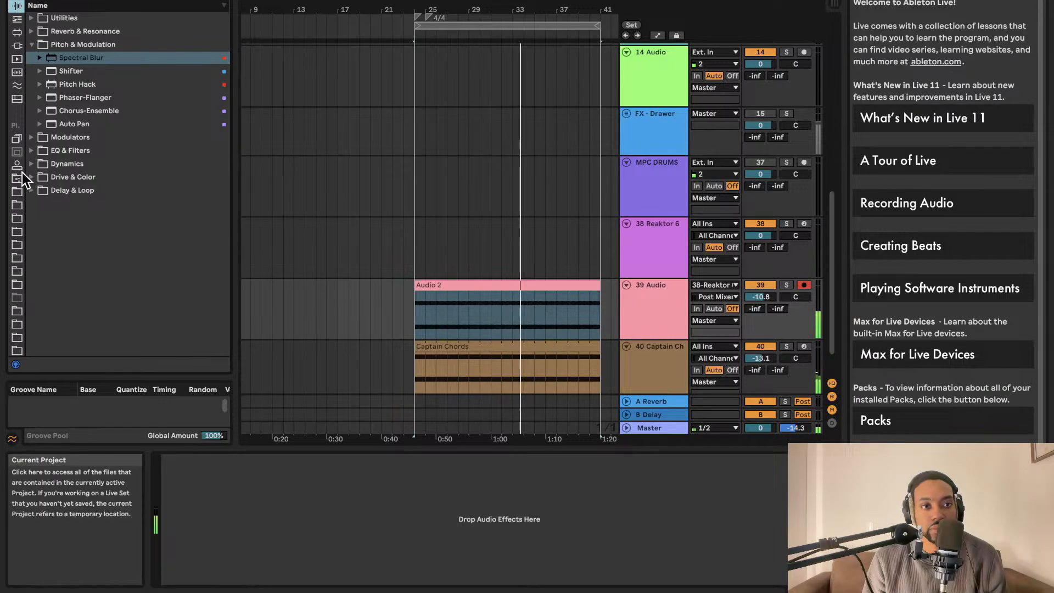
pyautogui.click(32, 176)
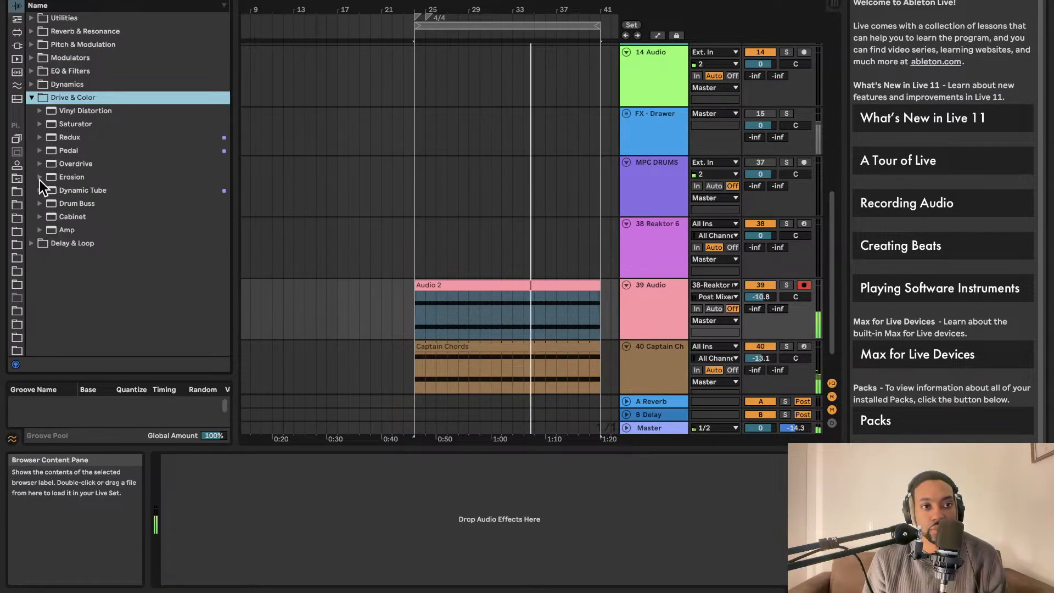
pyautogui.click(38, 167)
pyautogui.click(37, 167)
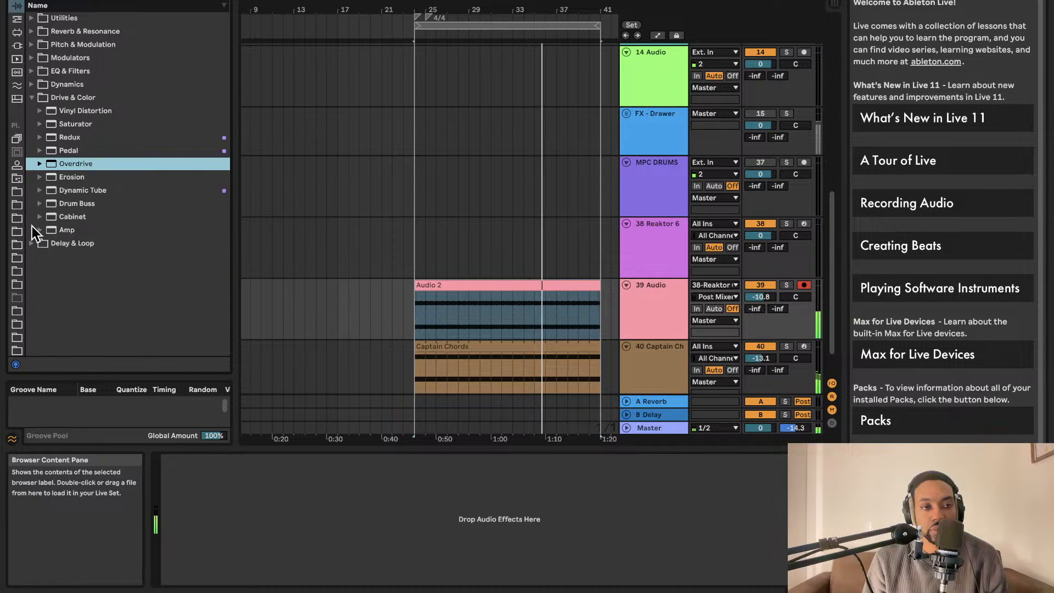
# Step: Open the Drum loop user folder and audition the homie, shade and AB_V8_fyre_140_drum_loop_carry_on.wav loops
pyautogui.scroll(-5, 16, 298)
pyautogui.click(16, 335)
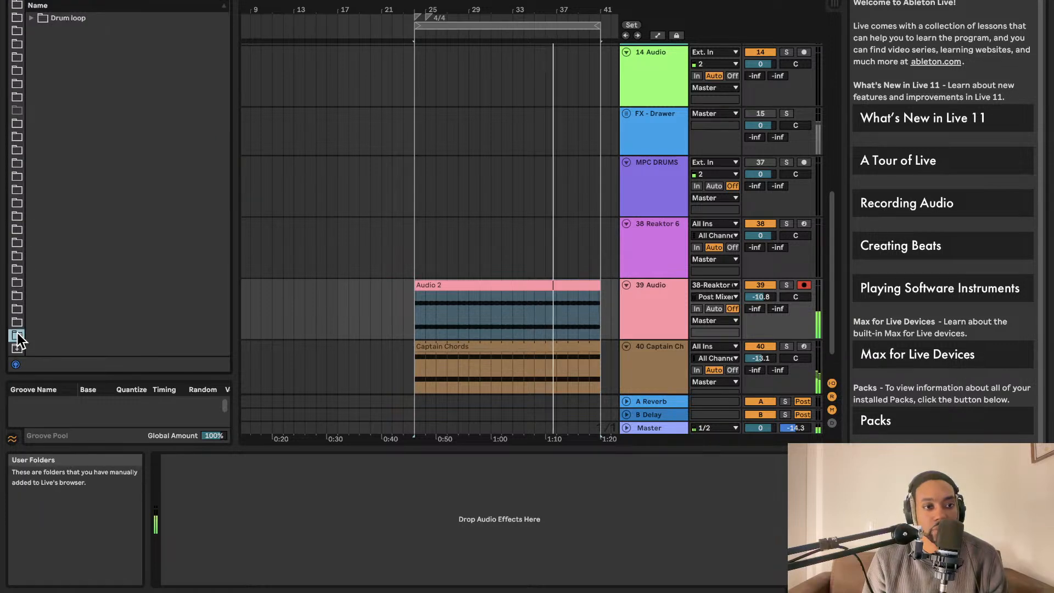
pyautogui.click(37, 20)
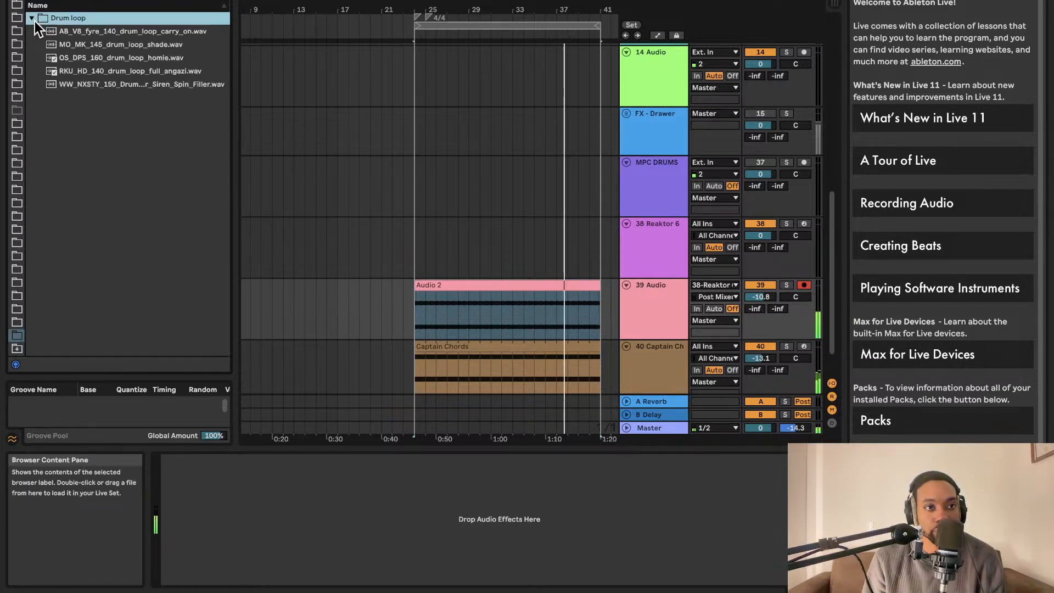
pyautogui.click(159, 62)
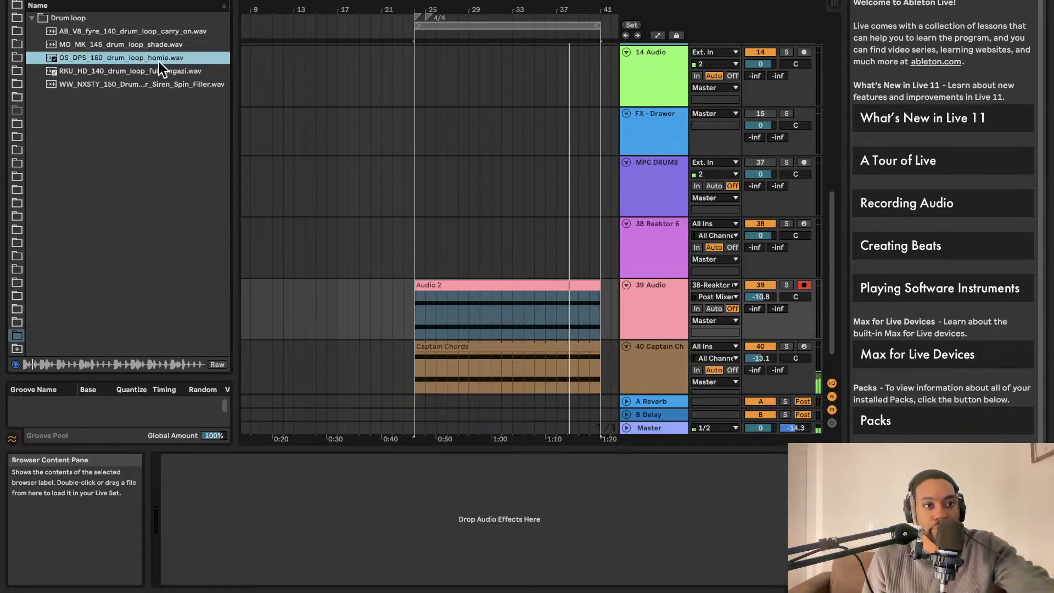
pyautogui.click(149, 44)
pyautogui.click(149, 30)
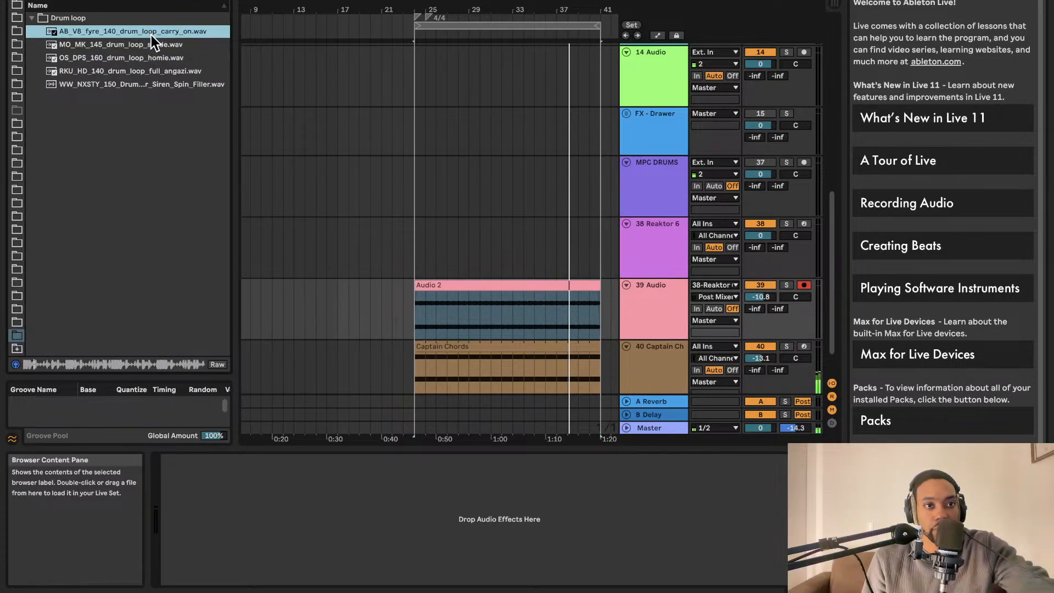
# Step: Place AB_V8_fyre_140_drum_loop_carry_on.wav on a new audio track at the loop start, set its volume to -19.4 dB and play the arrangement
pyautogui.moveTo(152, 33); pyautogui.dragTo(423, 388)
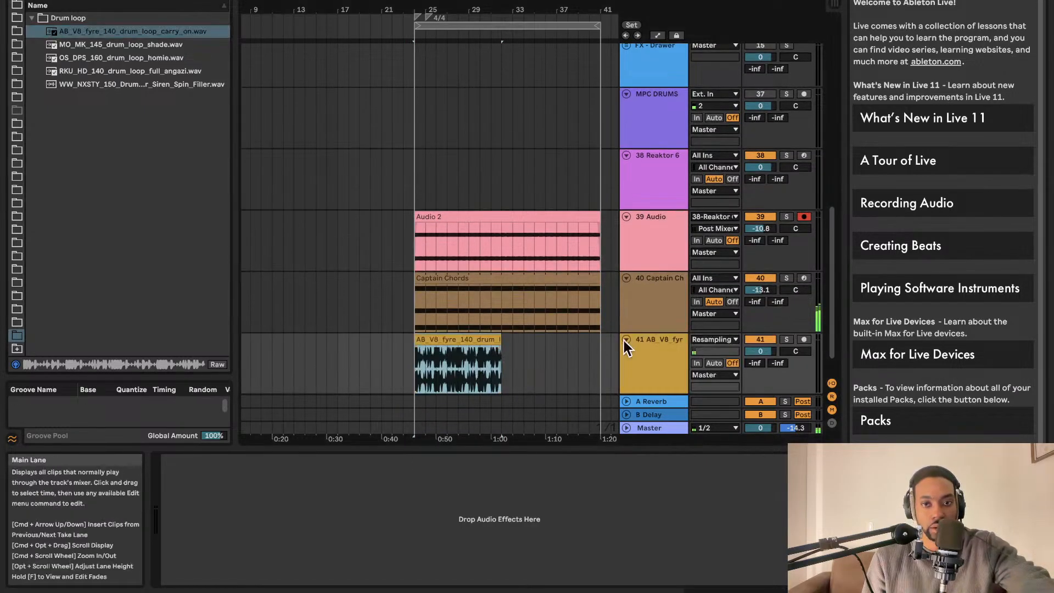
pyautogui.moveTo(769, 348); pyautogui.dragTo(770, 368)
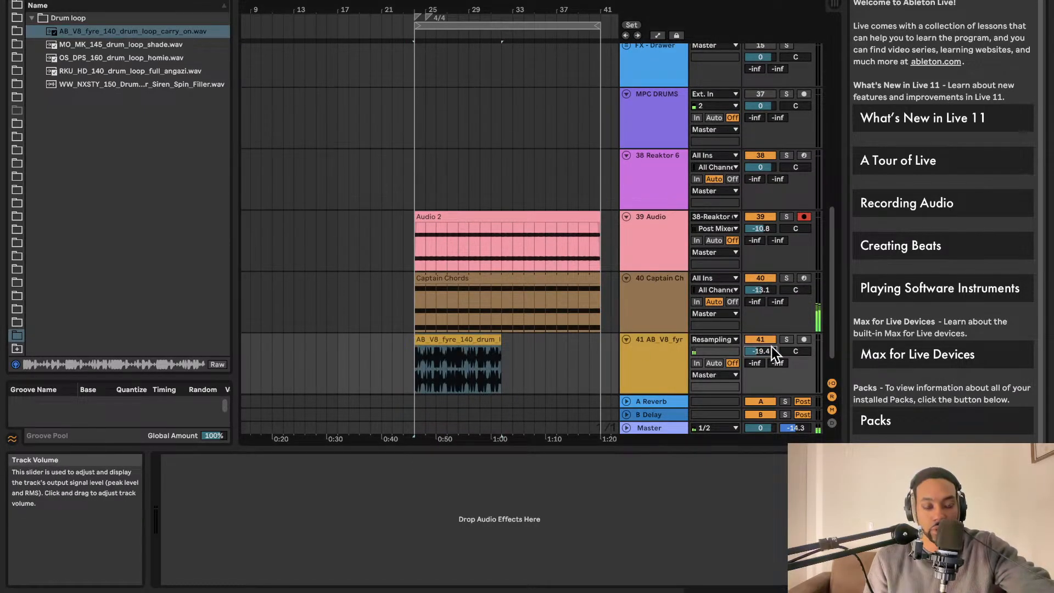
pyautogui.press('space')
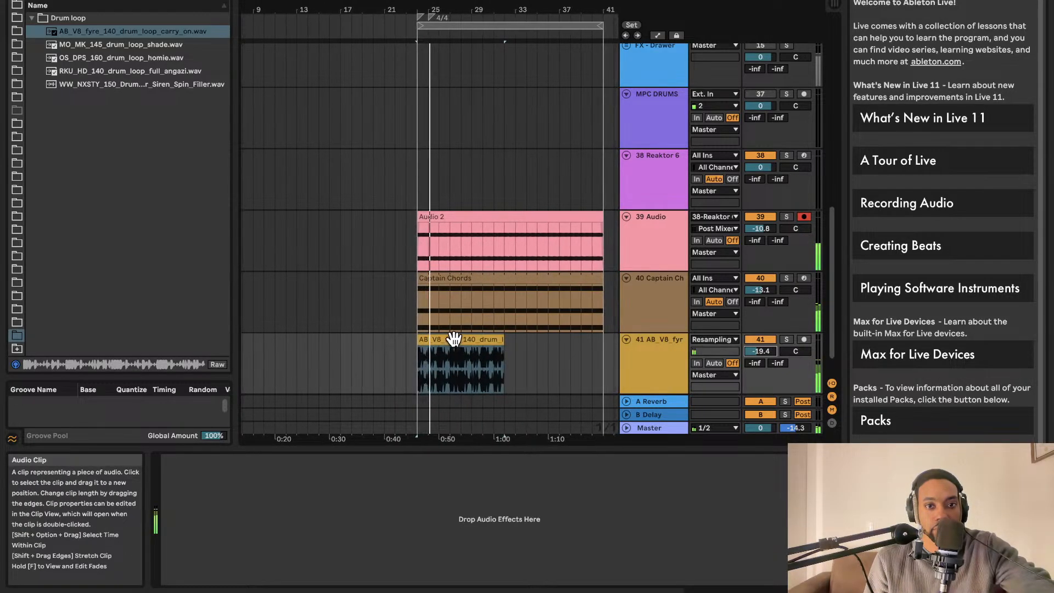
# Step: Duplicate the drum loop clip once and trim the Captain Chords and Audio 2 clips to end with the copy
pyautogui.press('super+d')
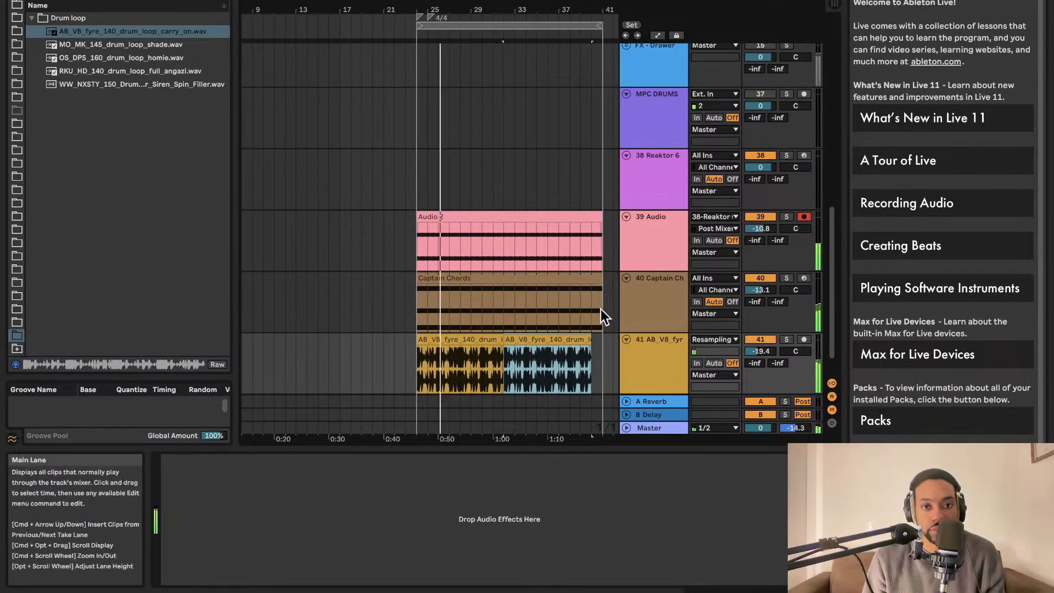
pyautogui.moveTo(597, 276); pyautogui.dragTo(588, 278)
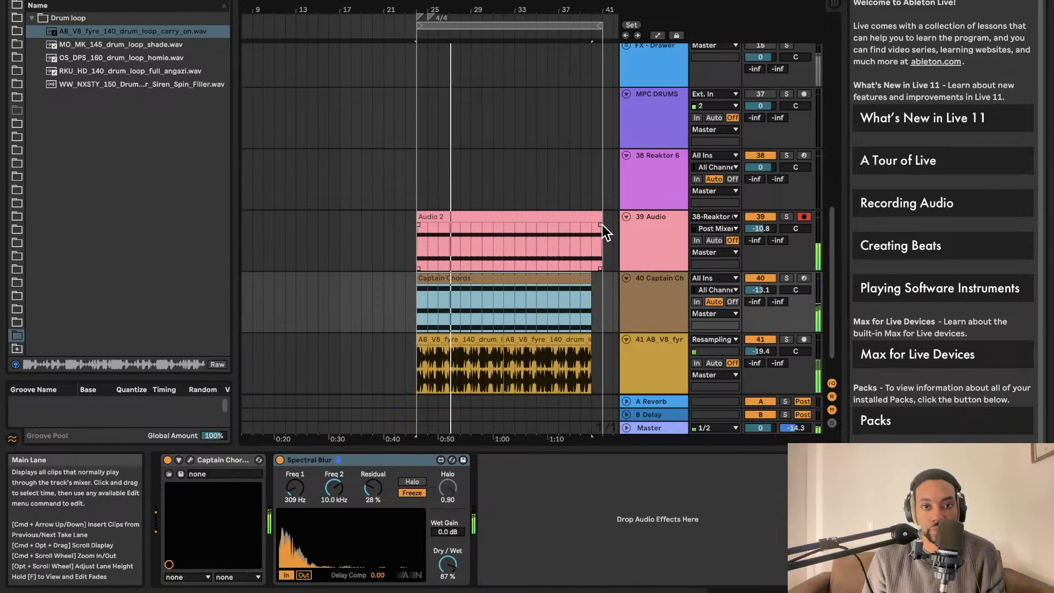
pyautogui.moveTo(600, 217); pyautogui.dragTo(588, 215)
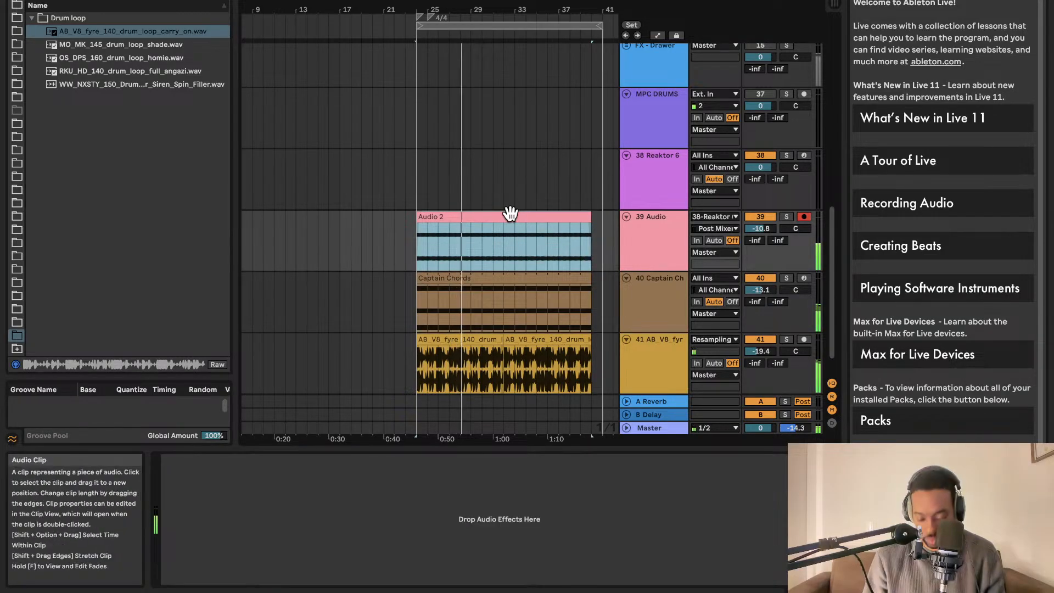
# Step: Set the arrangement loop to the length of the trimmed Audio 2 clip and select the Captain Chords track
pyautogui.press('super+l')
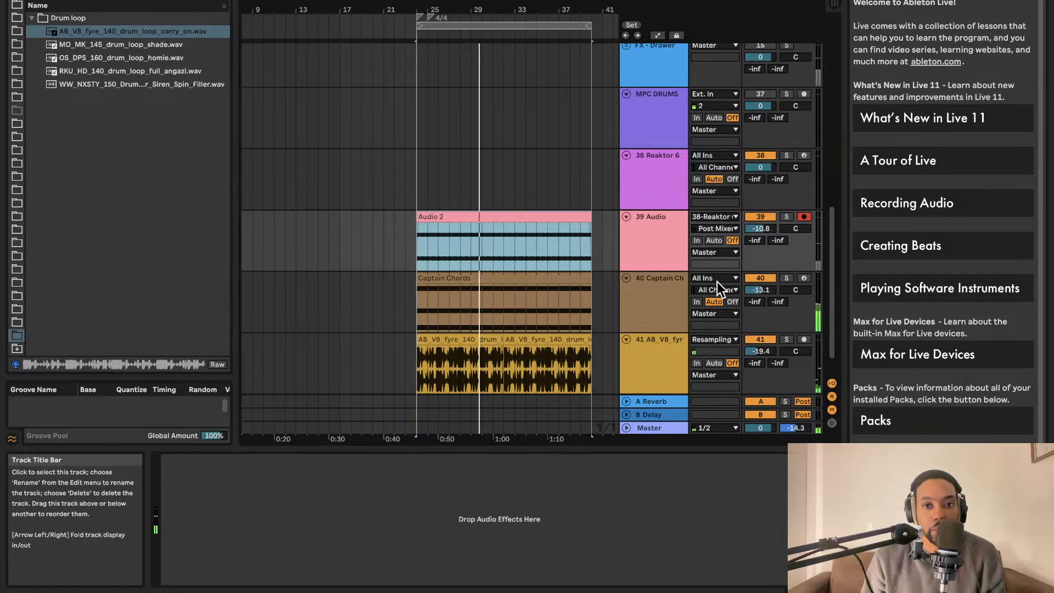
pyautogui.click(670, 288)
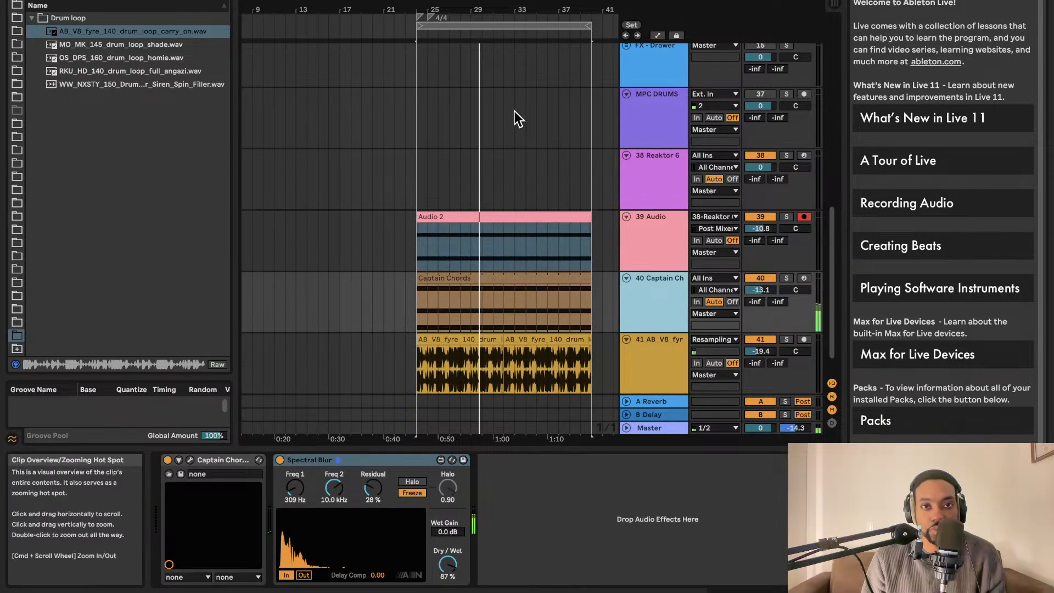
# Step: Show Spectral Blur's Device On automation, switch it on only across the Captain Chords clip and off on either side, and play the loop
pyautogui.rightClick(284, 460)
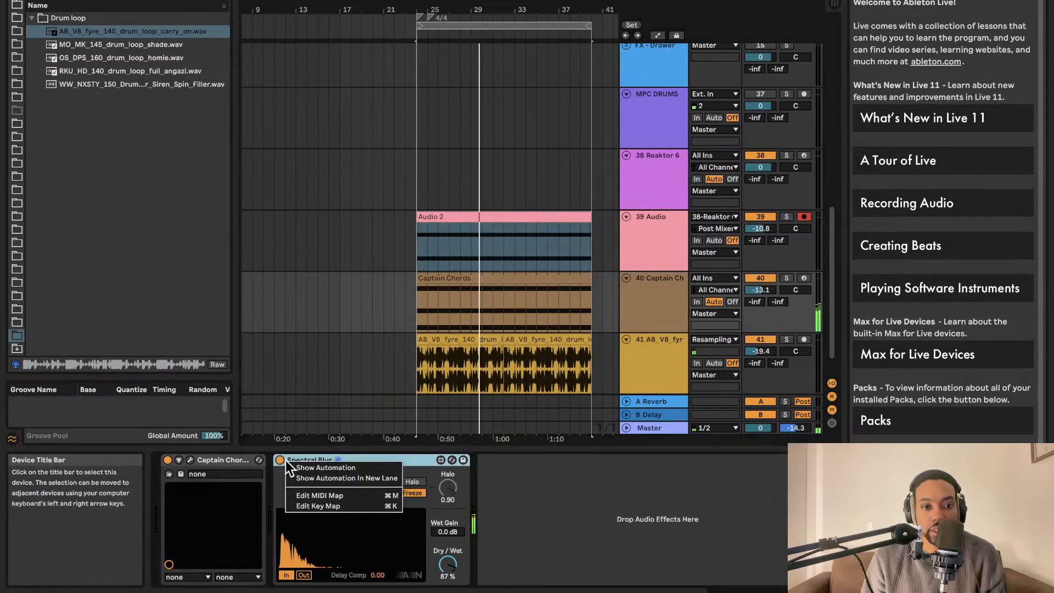
pyautogui.click(296, 465)
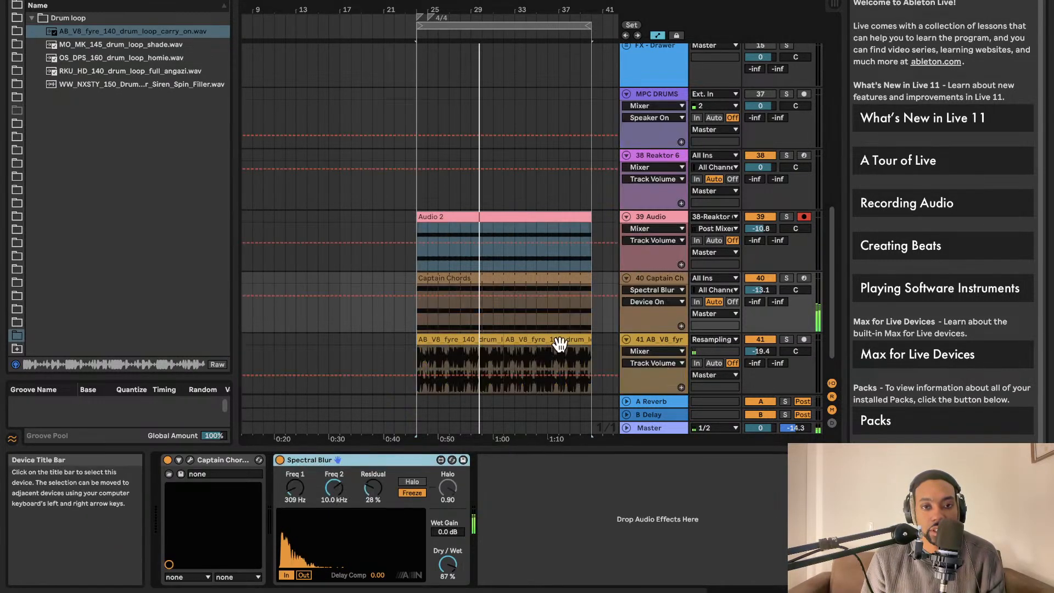
pyautogui.click(417, 298)
pyautogui.click(394, 297)
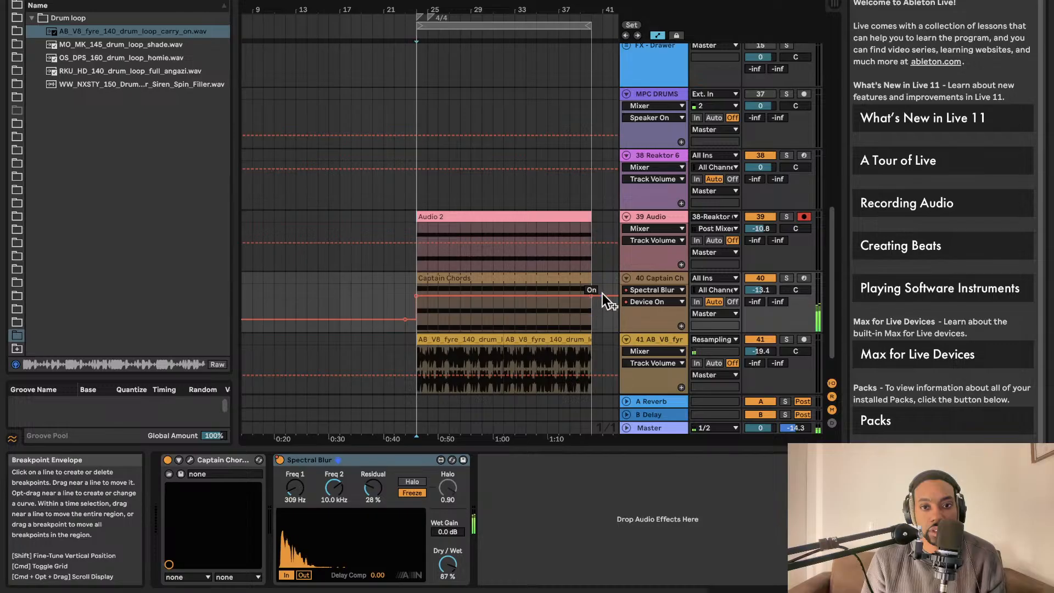
pyautogui.moveTo(604, 297); pyautogui.dragTo(507, 318)
pyautogui.hscroll(-1, 588, 315)
pyautogui.press('space')
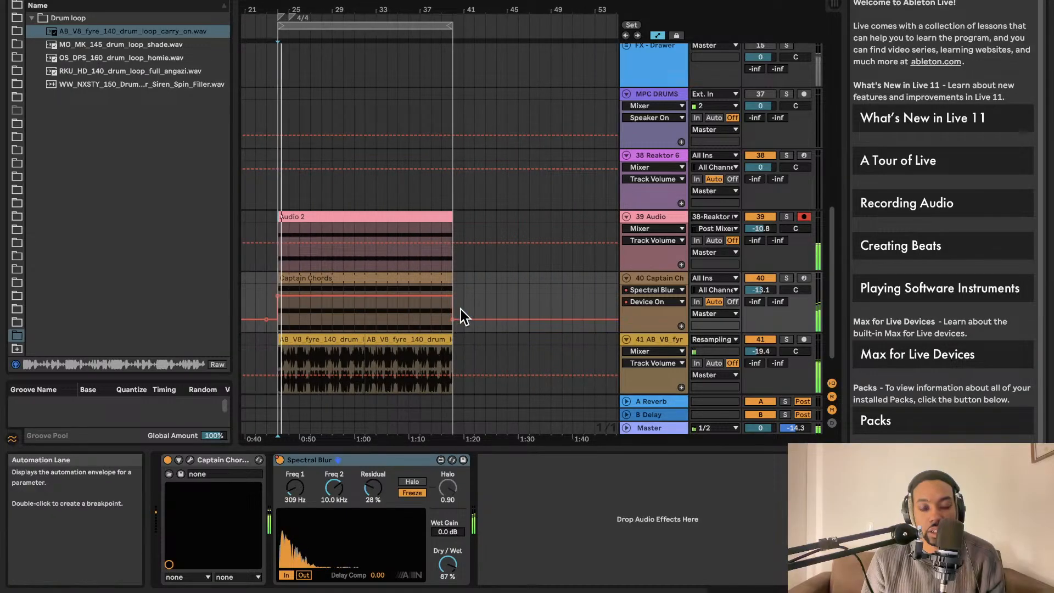
pyautogui.hscroll(-4, 554, 291)
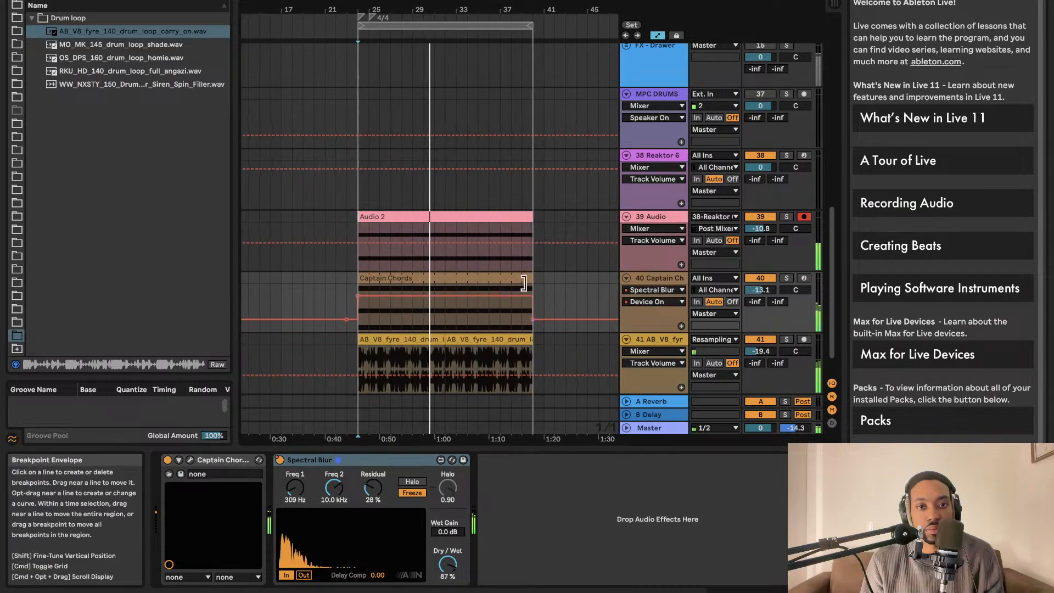
# Step: Trim the Captain Chords clip to half its length, end Spectral Blur's on-automation at the new clip end and replay the loop
pyautogui.moveTo(537, 280); pyautogui.dragTo(441, 281)
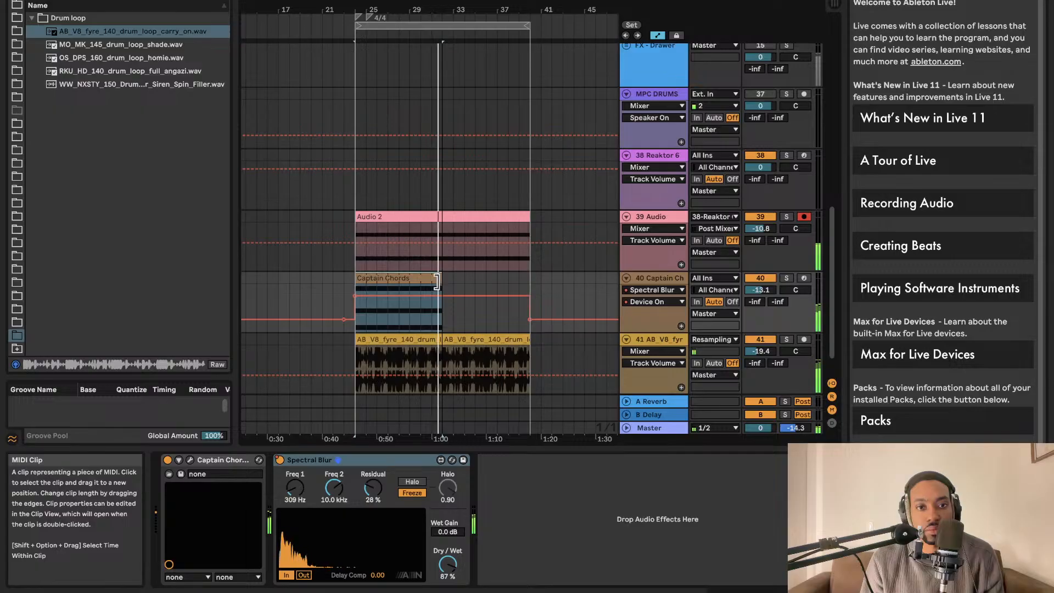
pyautogui.press('space')
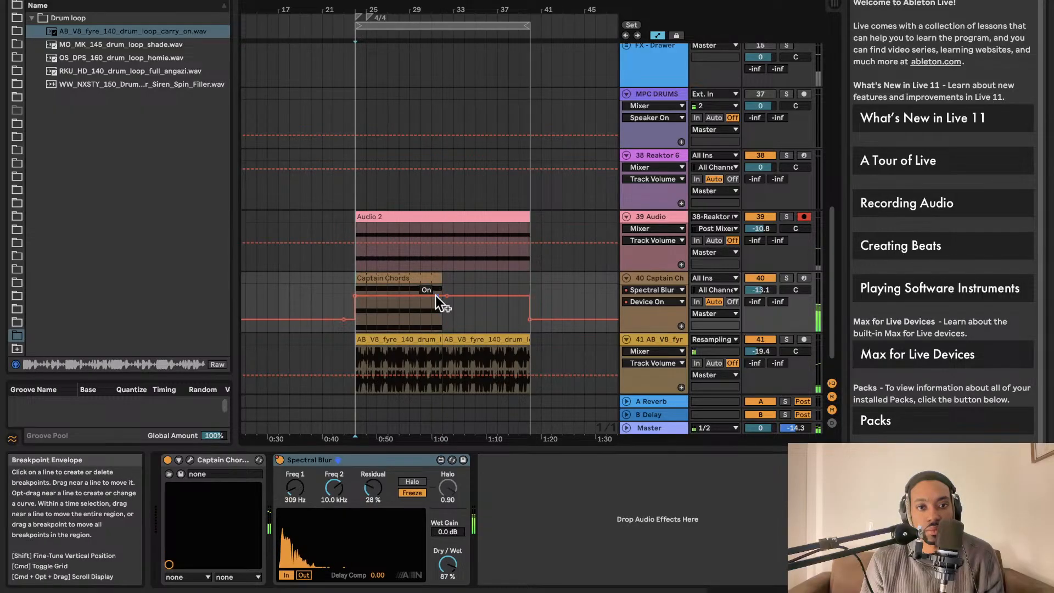
pyautogui.moveTo(447, 319); pyautogui.dragTo(442, 319)
pyautogui.press('space')
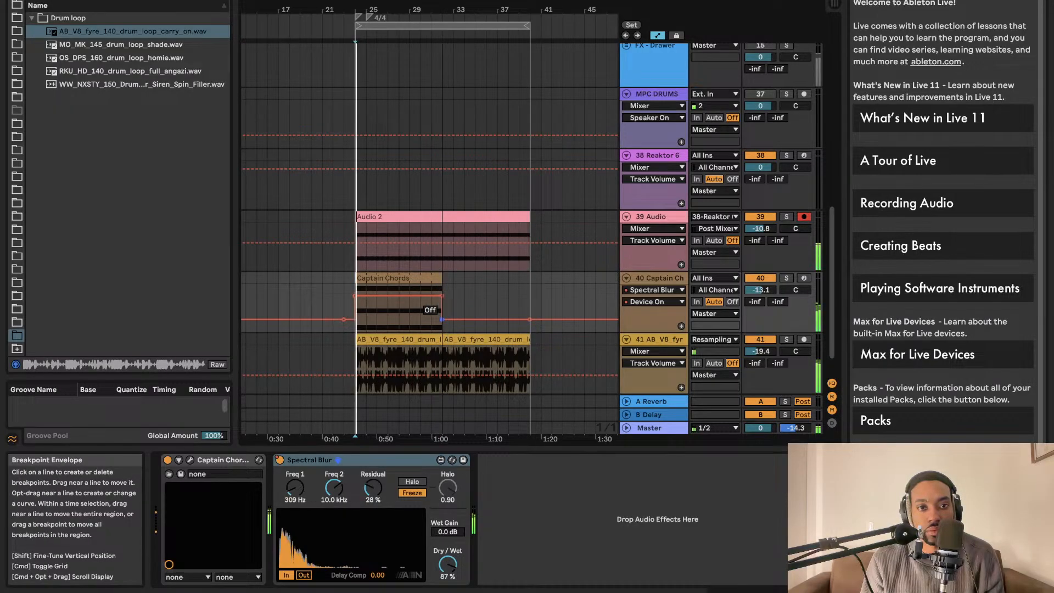
pyautogui.hscroll(-3, 539, 312)
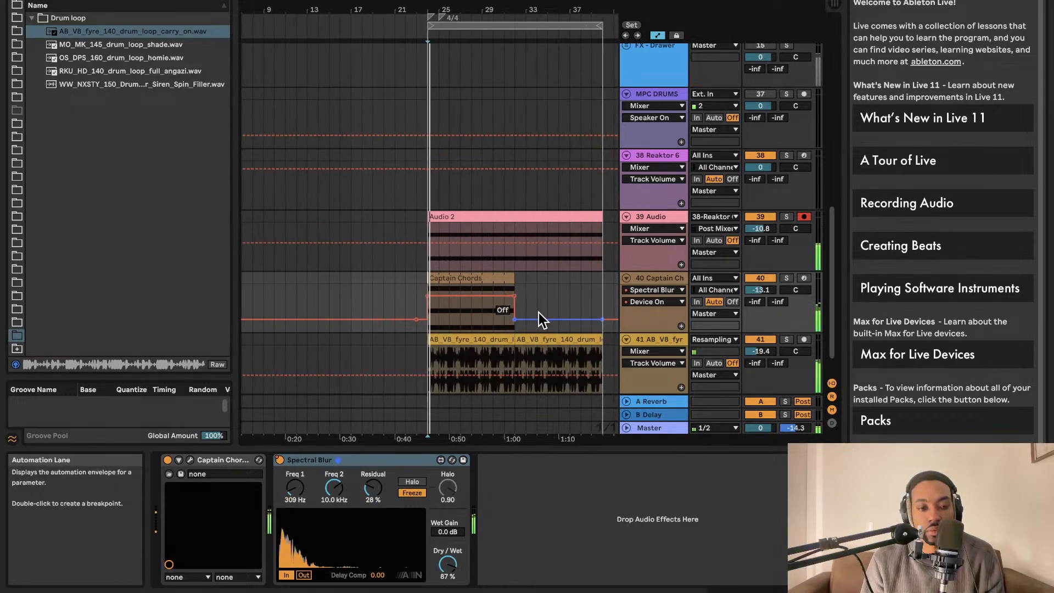
# Step: Bypass Spectral Blur while lowering the Captain Chords track volume to -16.3 dB, and reactivate the effect
pyautogui.click(280, 460)
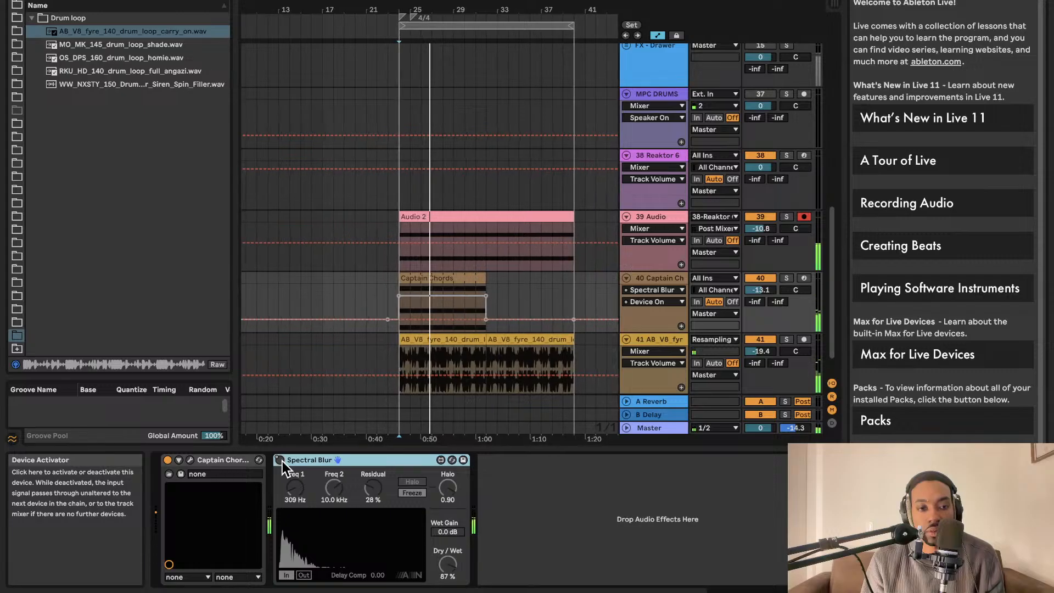
pyautogui.moveTo(760, 290)
pyautogui.mouseDown()
pyautogui.moveTo(762, 307)
pyautogui.moveTo(760, 285)
pyautogui.mouseUp()
pyautogui.click(279, 460)
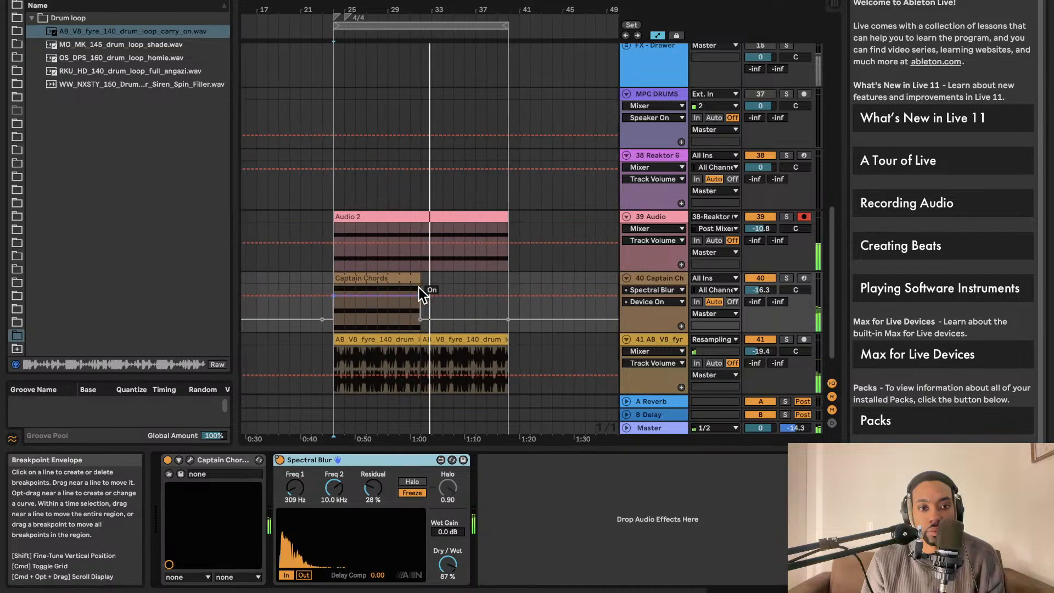
# Step: Bring up the Device On automation again, set Spectral Blur to Off from the start of the Captain Chords clip and replay the loop
pyautogui.rightClick(280, 461)
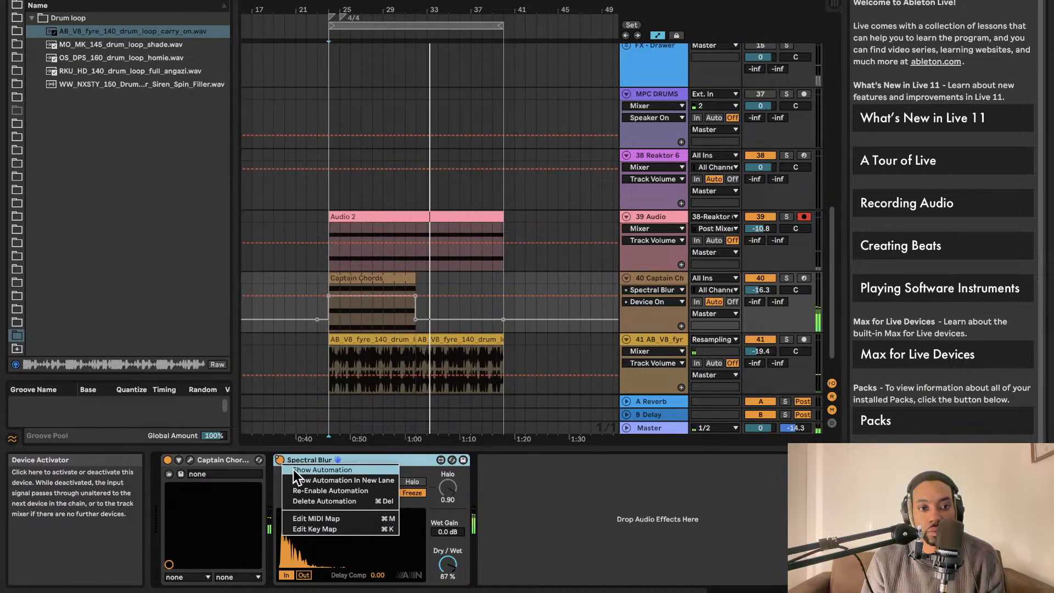
pyautogui.click(294, 470)
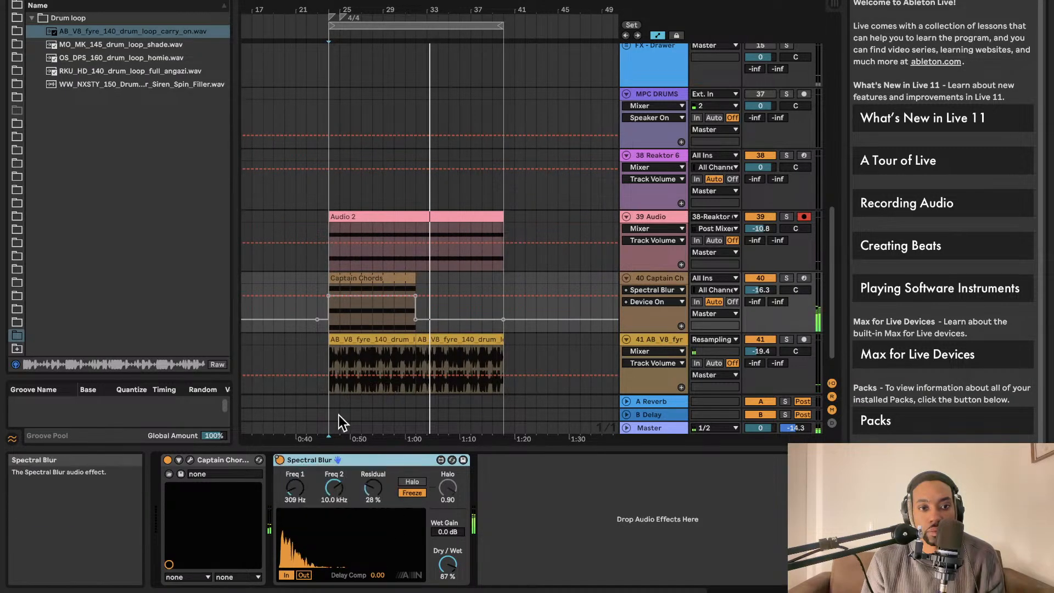
pyautogui.click(649, 302)
pyautogui.click(328, 296)
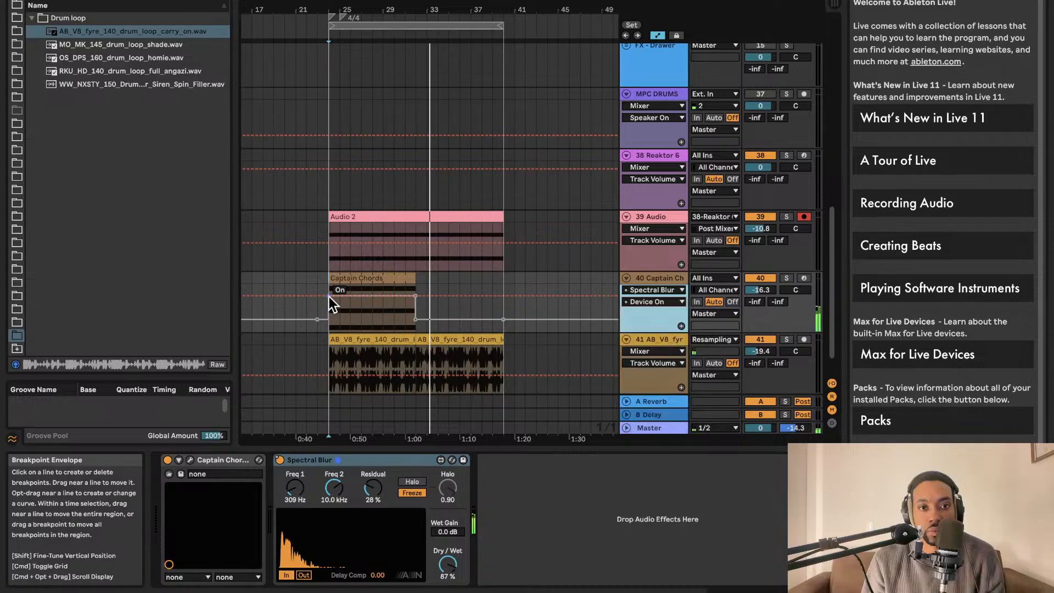
pyautogui.moveTo(328, 297); pyautogui.dragTo(328, 319)
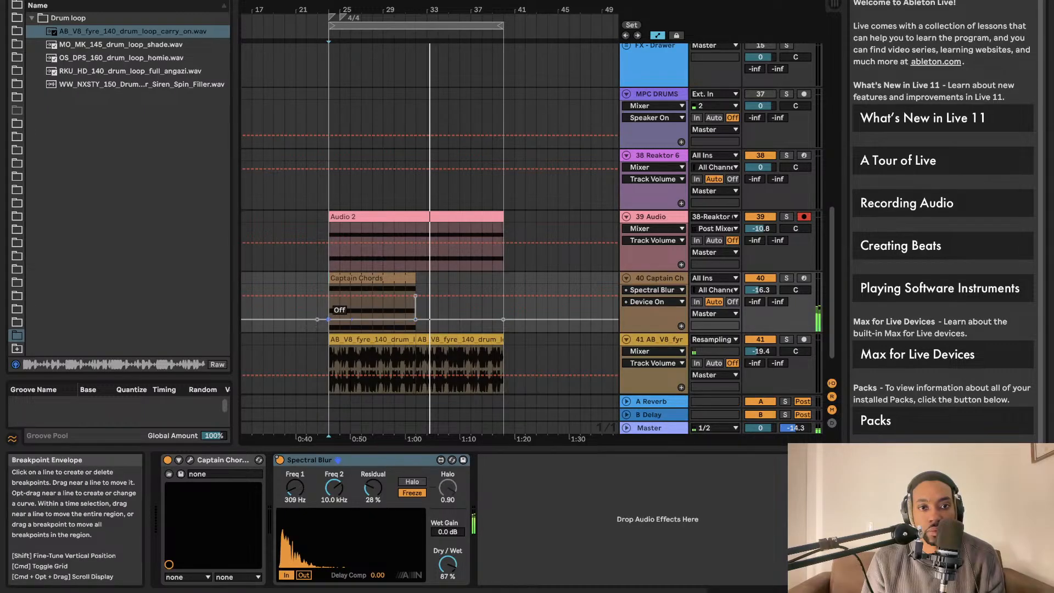
pyautogui.hscroll(-4, 378, 298)
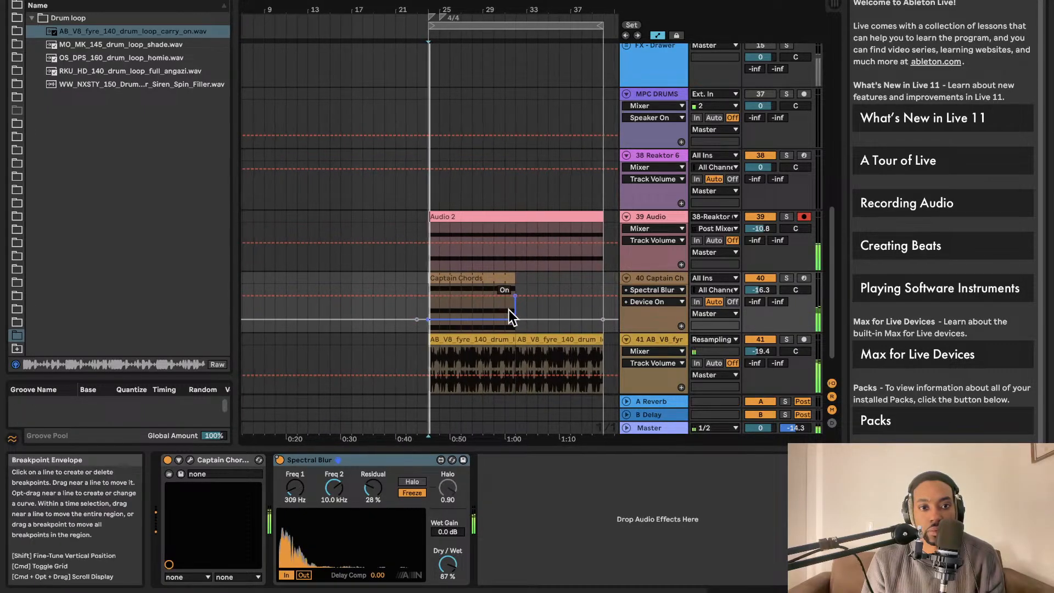
pyautogui.press('space')
pyautogui.press('space')
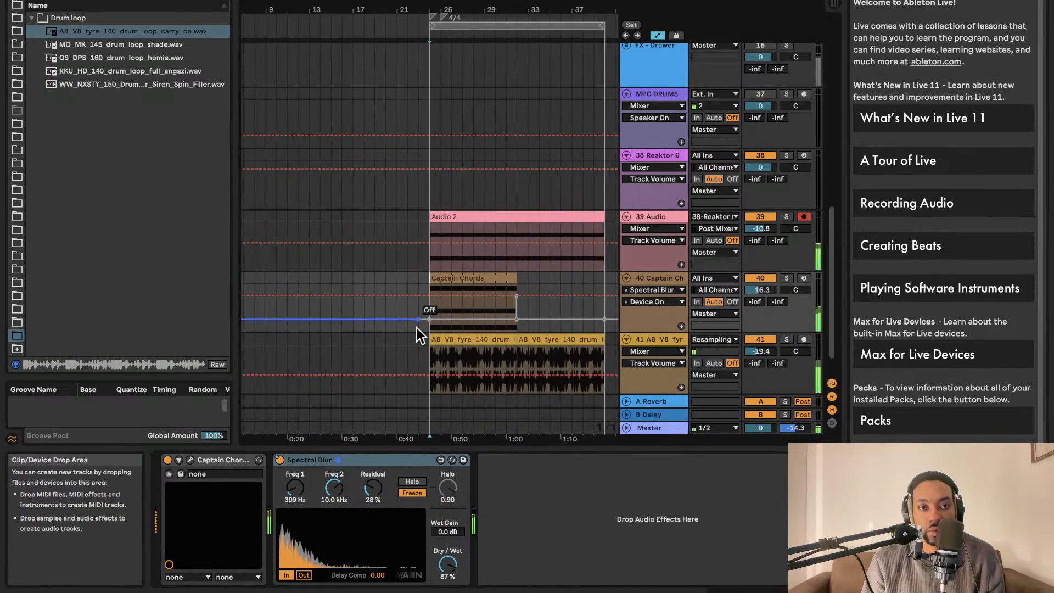
# Step: Re-enable the overridden automation and draw Spectral Blur as On only for the second half of the Captain Chords clip
pyautogui.click(279, 460)
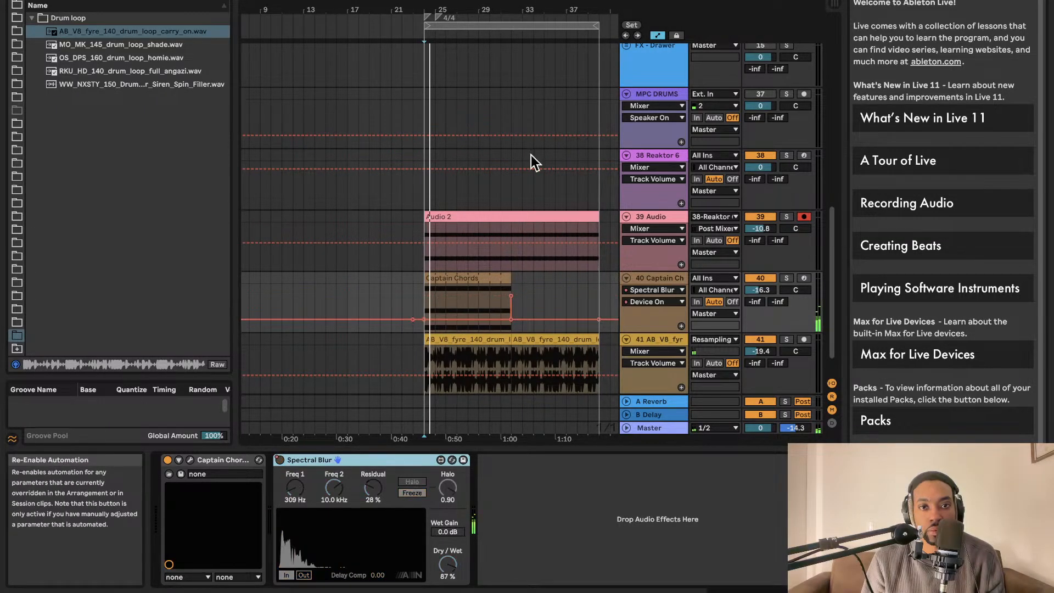
pyautogui.click(510, 300)
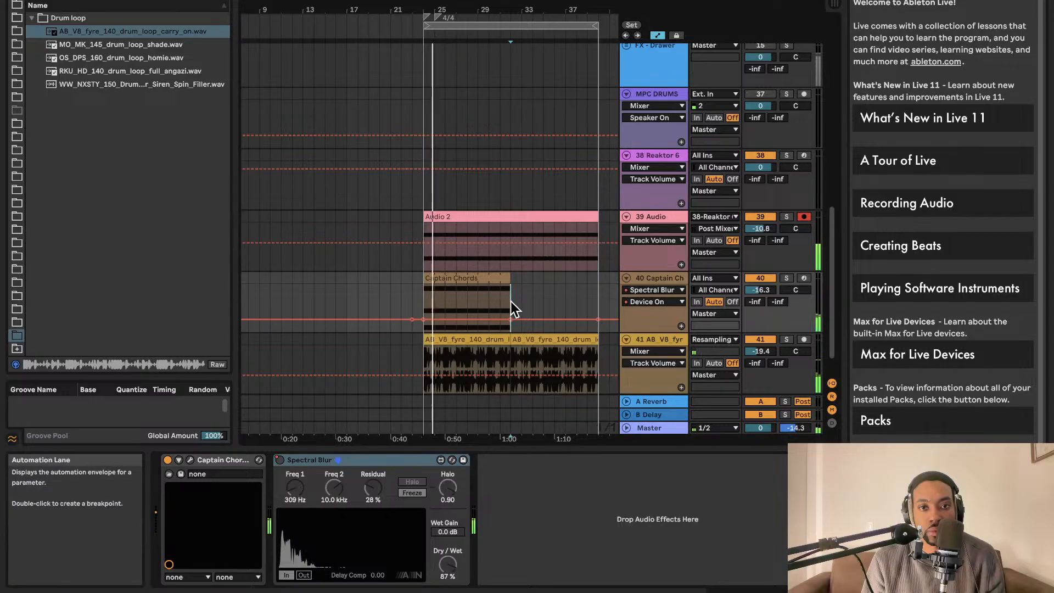
pyautogui.moveTo(509, 318)
pyautogui.mouseDown()
pyautogui.moveTo(511, 296)
pyautogui.moveTo(456, 295)
pyautogui.moveTo(514, 305)
pyautogui.moveTo(513, 323)
pyautogui.mouseUp()
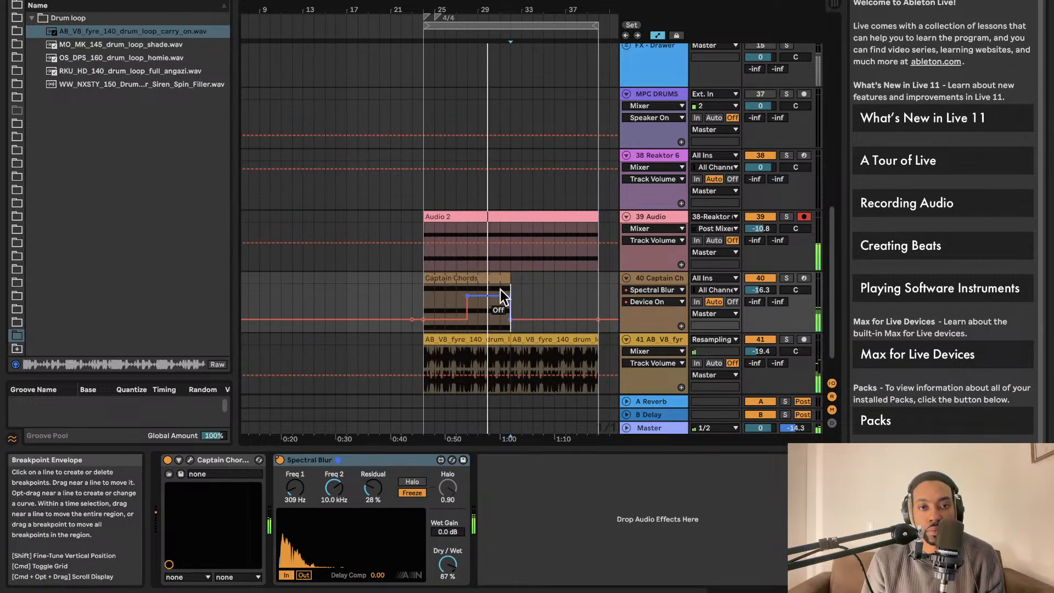
pyautogui.moveTo(467, 291); pyautogui.dragTo(518, 290)
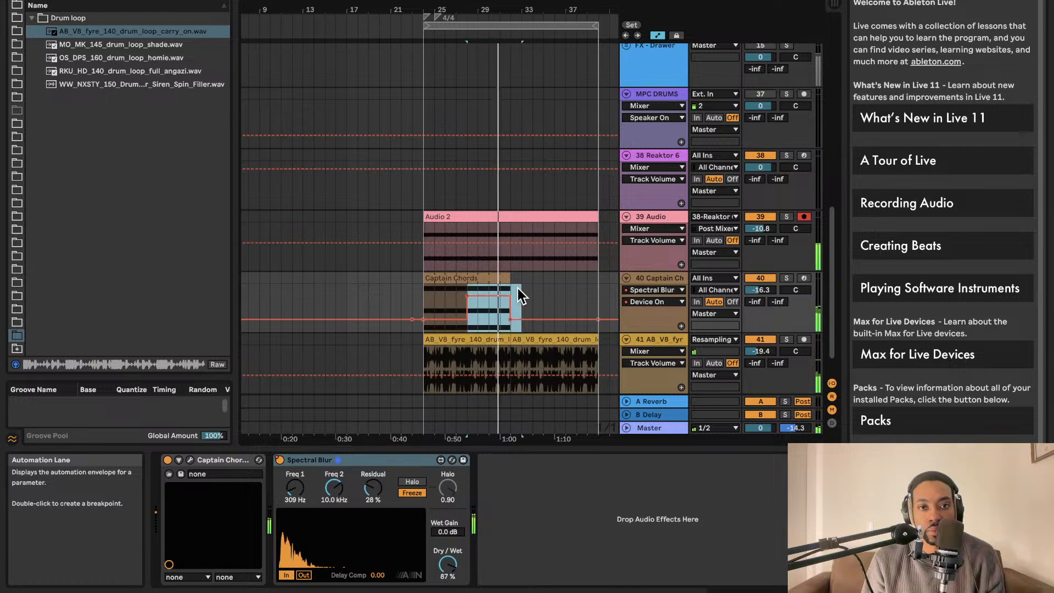
pyautogui.click(466, 299)
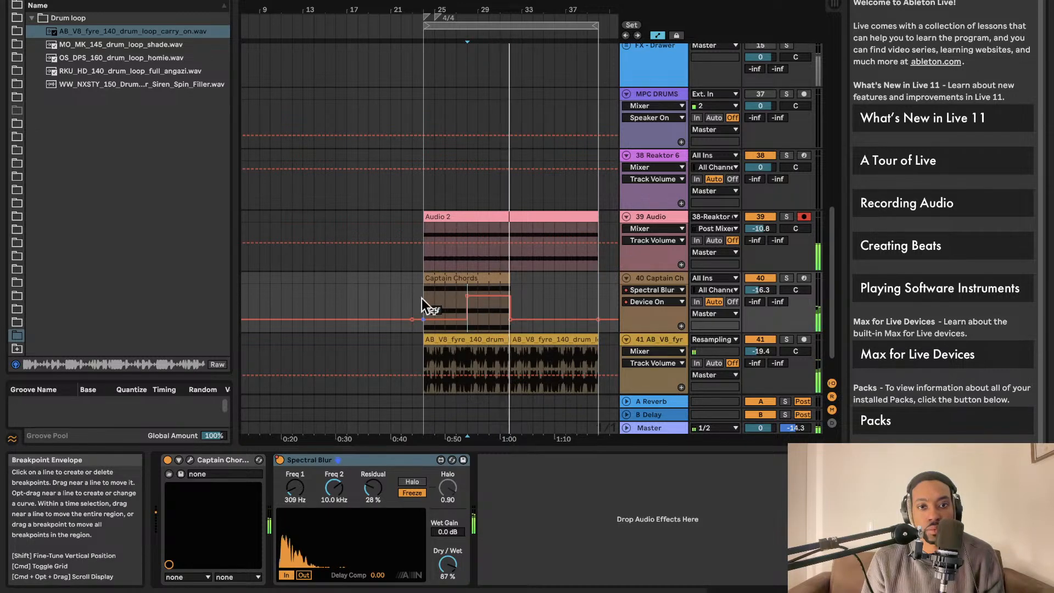
# Step: Try copying the first-half automation into the empty space after the Captain Chords clip, shift the switch-on point earlier and undo that shift
pyautogui.moveTo(425, 298); pyautogui.dragTo(467, 300)
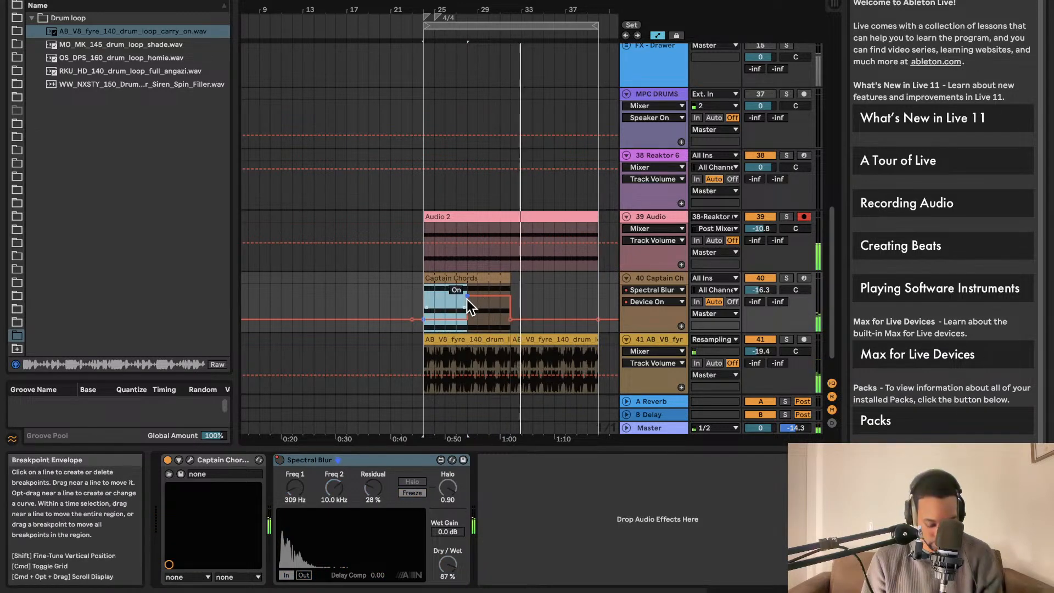
pyautogui.click(544, 290)
pyautogui.moveTo(549, 289); pyautogui.dragTo(588, 290)
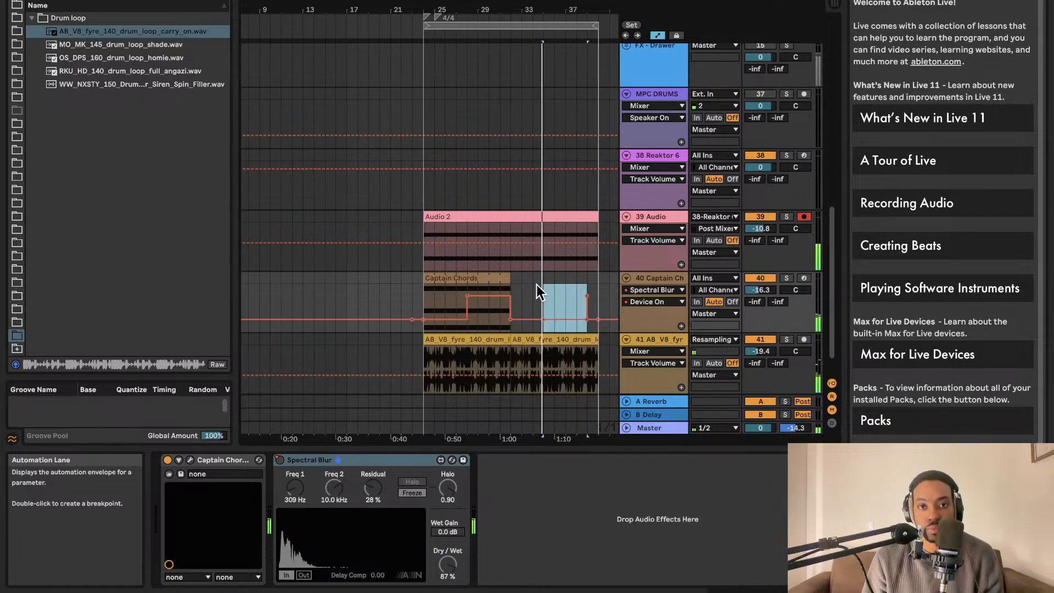
pyautogui.moveTo(463, 294); pyautogui.dragTo(456, 296)
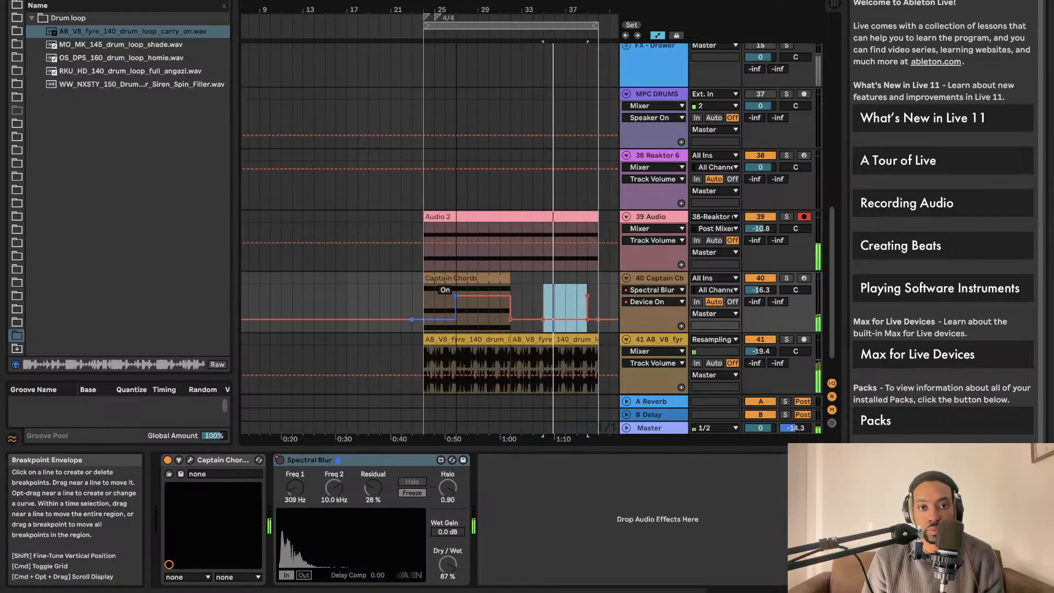
pyautogui.press('super+z')
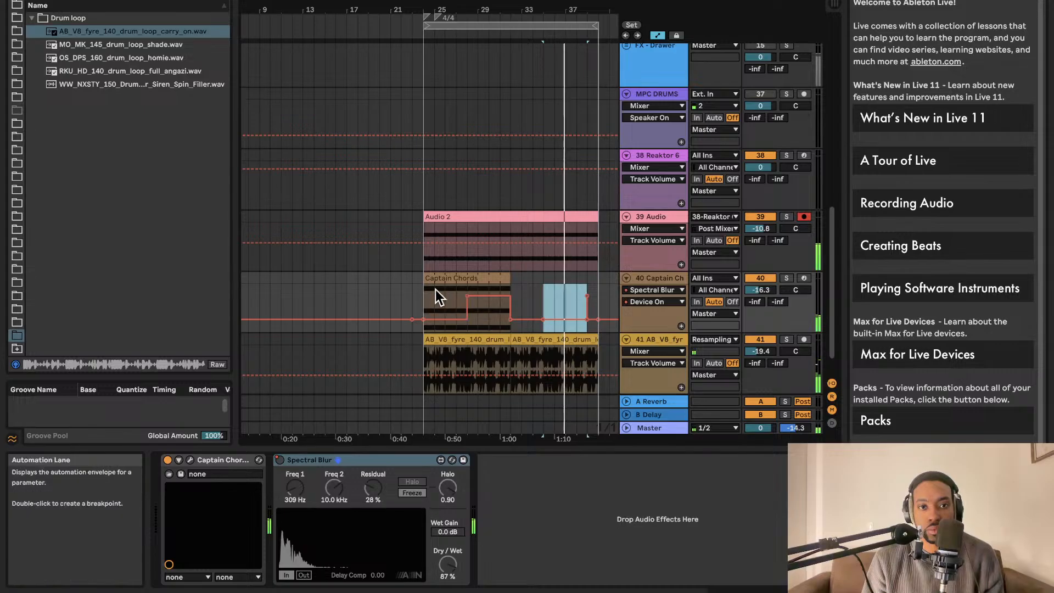
# Step: Try copying the first-half automation to start directly at the end of the Captain Chords clip
pyautogui.moveTo(426, 291); pyautogui.dragTo(468, 291)
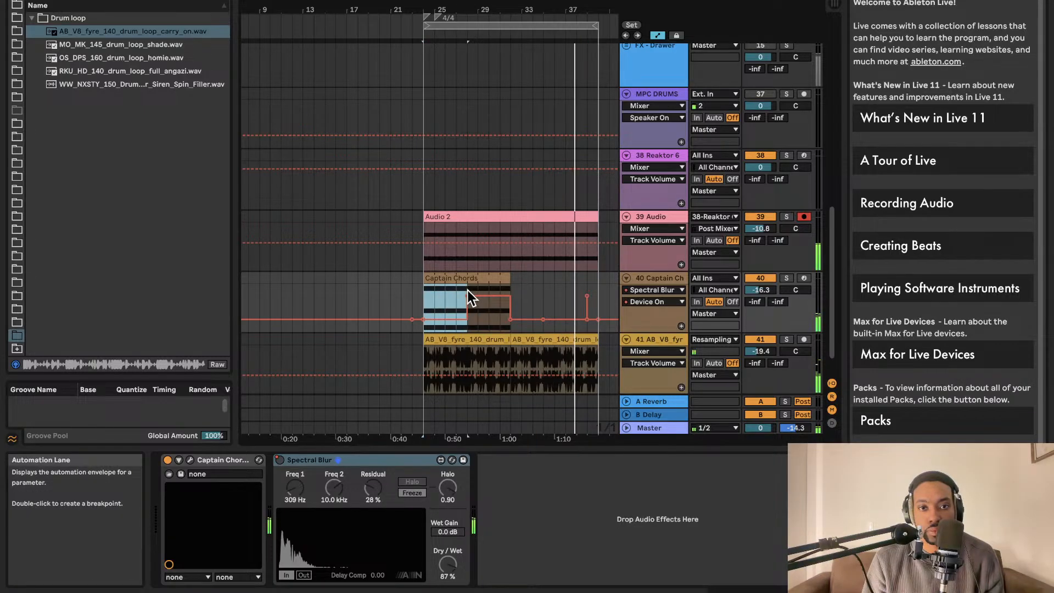
pyautogui.click(512, 283)
pyautogui.keyDown('shift'); pyautogui.click(544, 286); pyautogui.keyUp('shift')
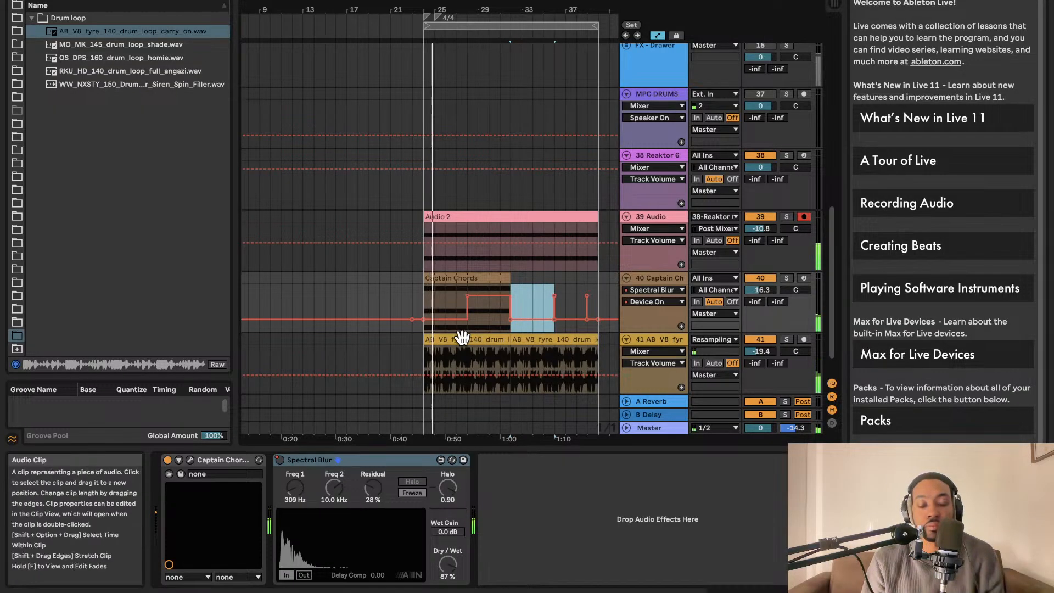
# Step: Remove the stray On breakpoints from the Spectral Blur automation after the end of the Captain Chords clip
pyautogui.click(609, 277)
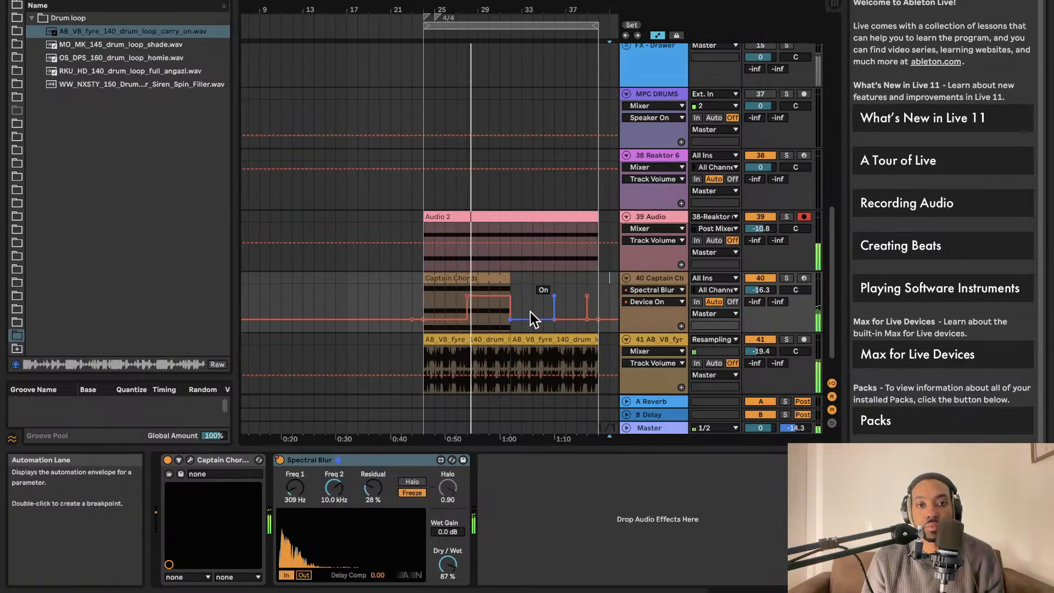
pyautogui.click(554, 296)
pyautogui.click(584, 296)
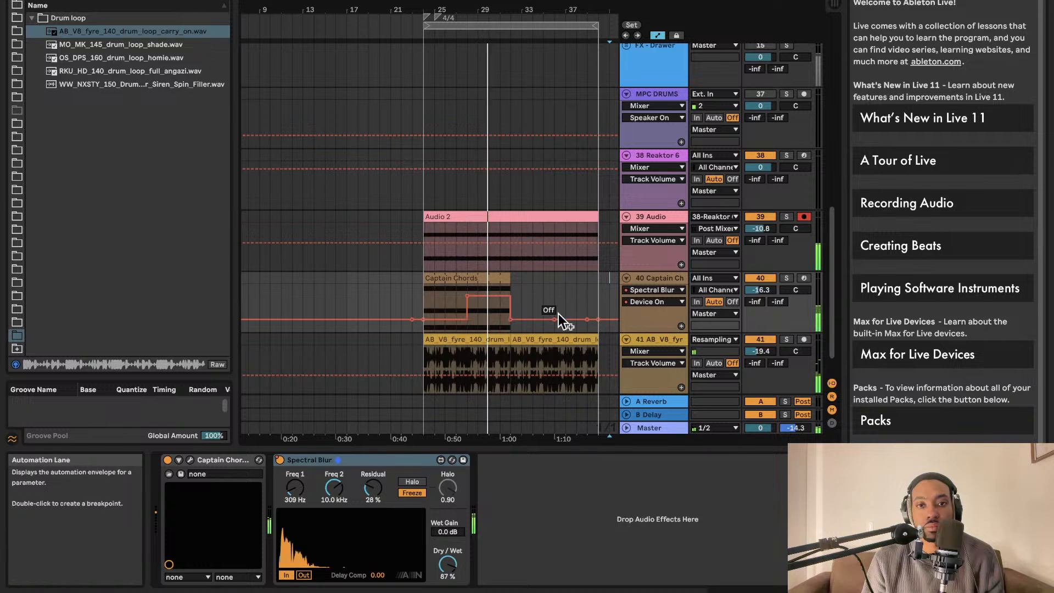
pyautogui.click(587, 319)
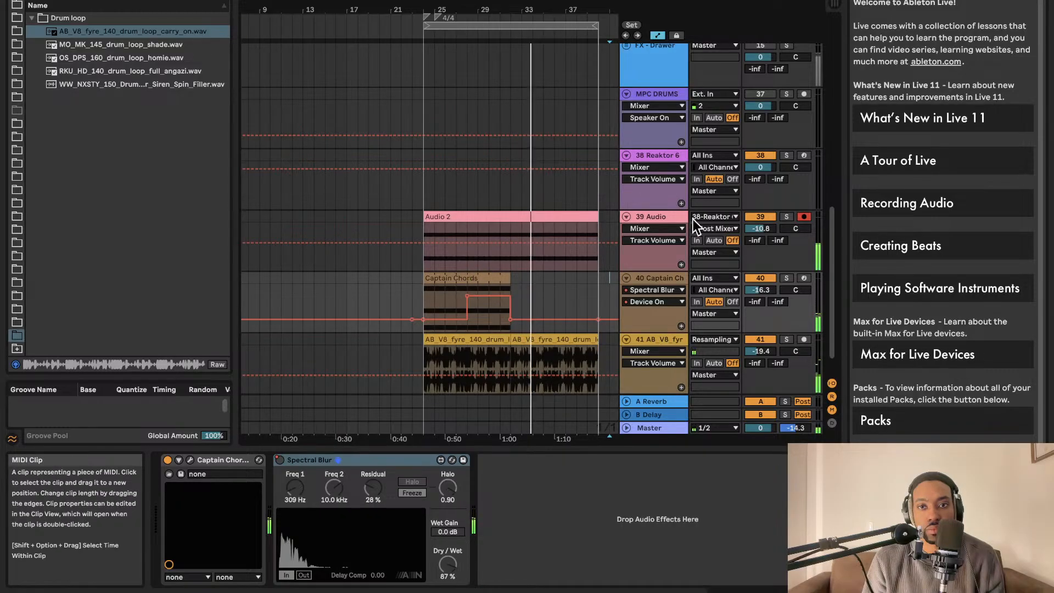
# Step: Select all material within the arrangement loop and duplicate it once directly after the original section
pyautogui.scroll(1, 561, 262)
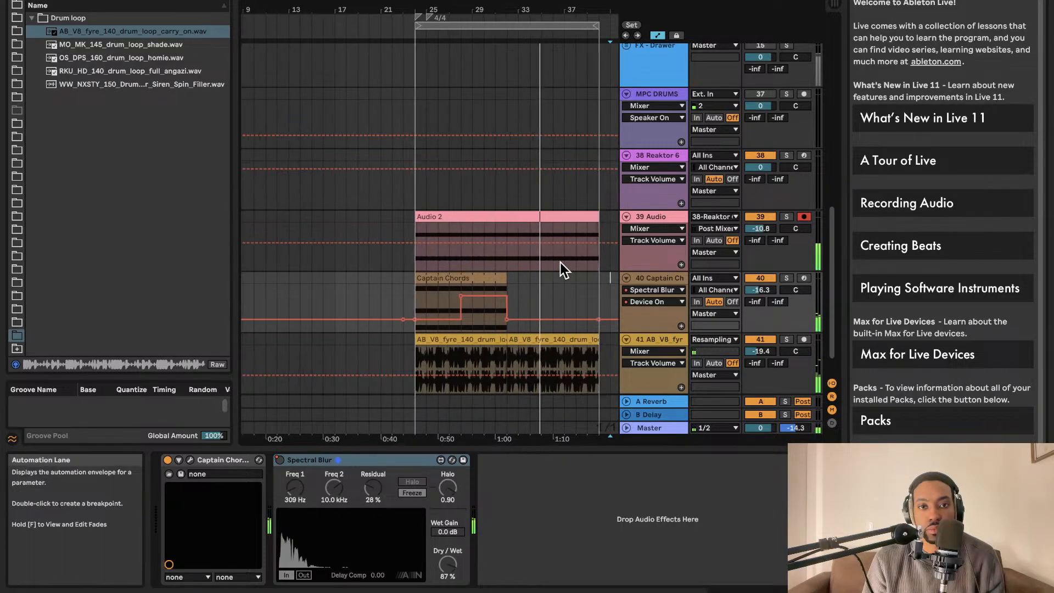
pyautogui.scroll(4, 560, 262)
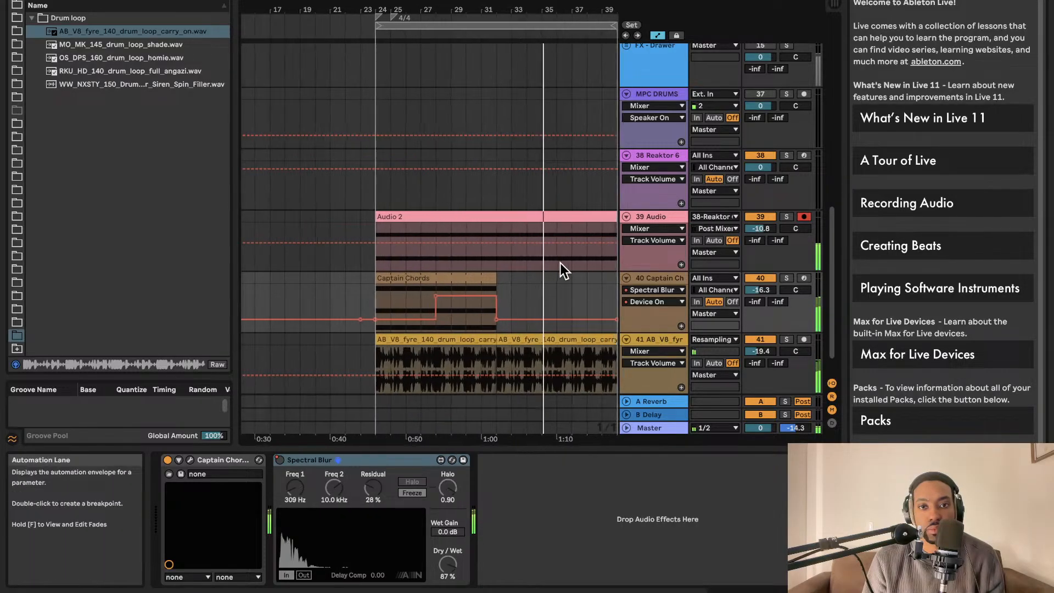
pyautogui.hscroll(3, 495, 26)
pyautogui.click(488, 25)
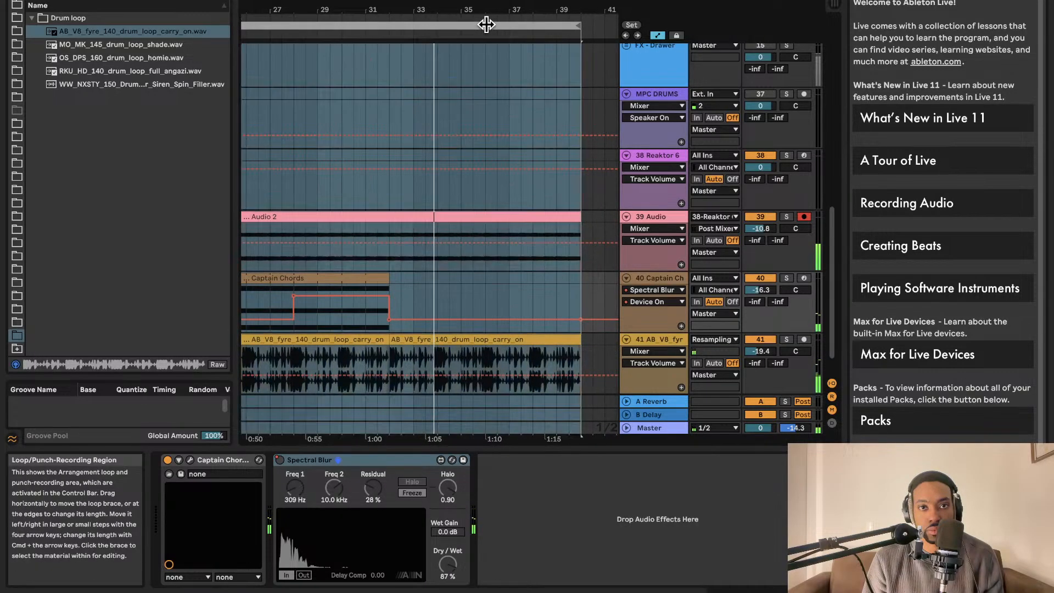
pyautogui.press('super+d')
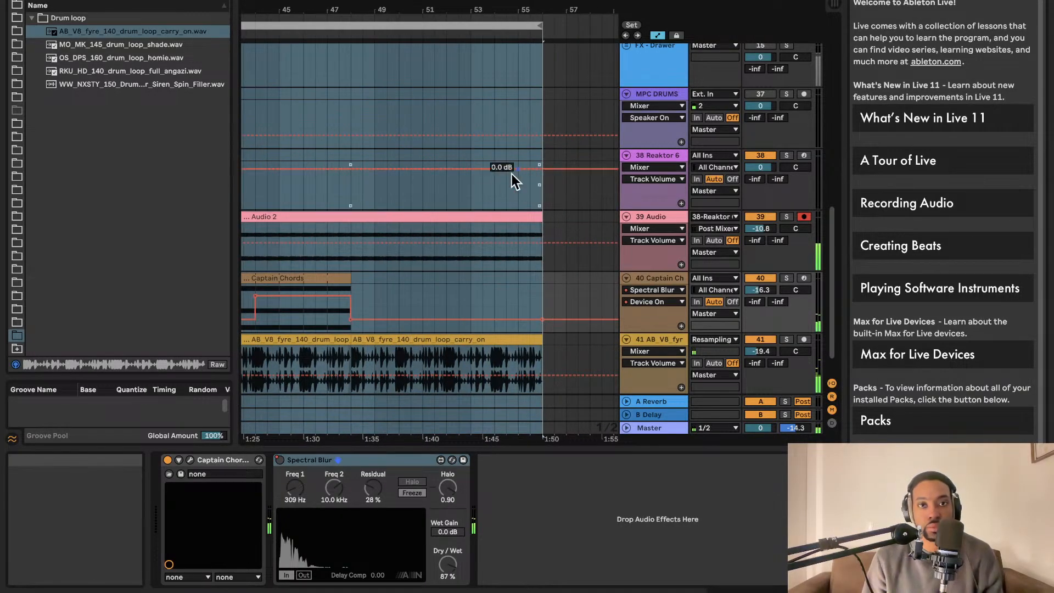
# Step: Add a locator where the original section ends and the duplicated section begins
pyautogui.scroll(-5, 489, 187)
pyautogui.scroll(5, 472, 59)
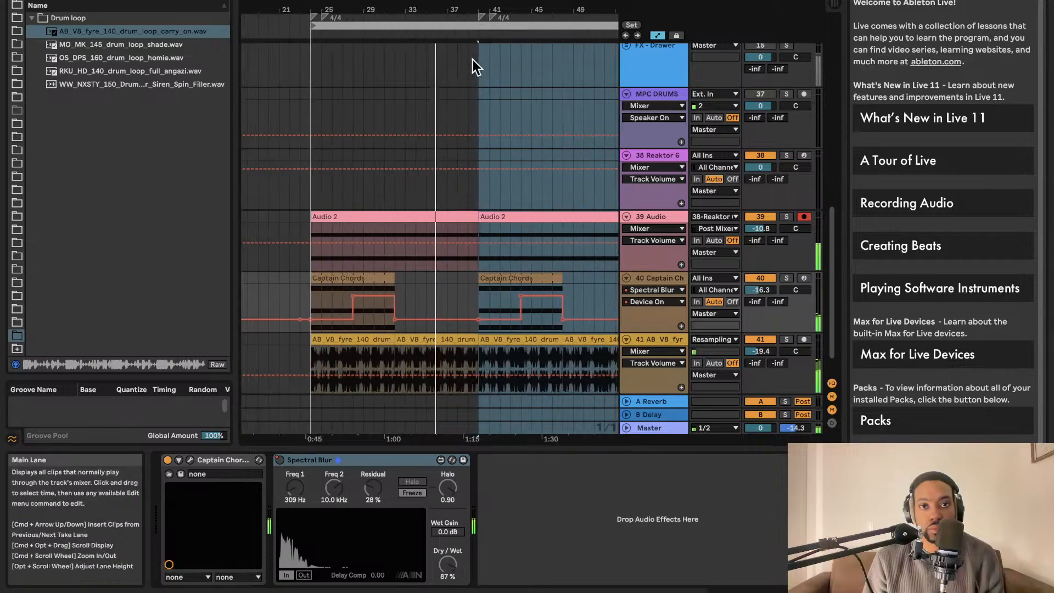
pyautogui.rightClick(500, 38)
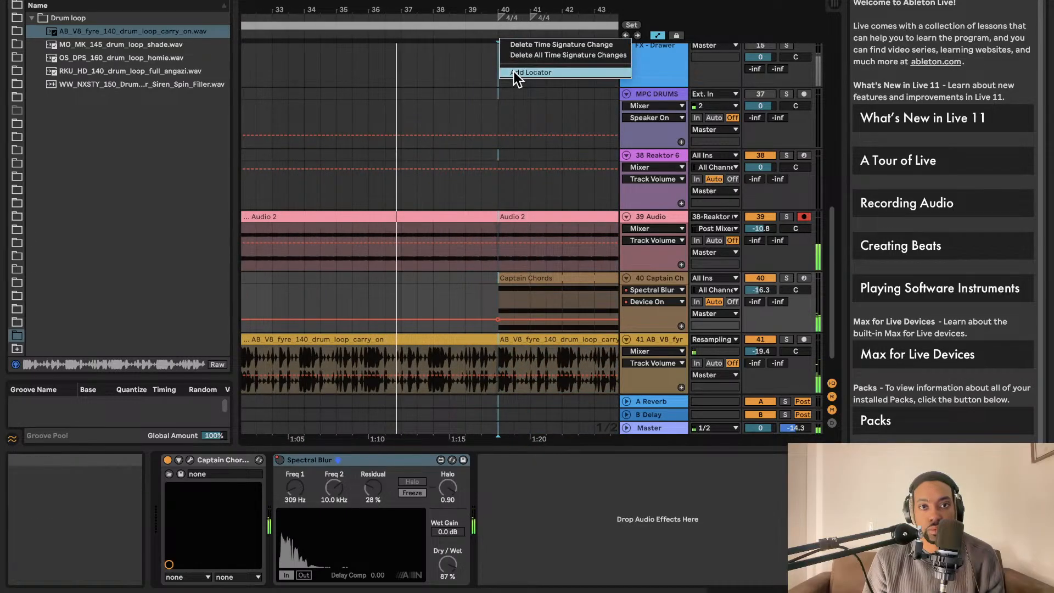
pyautogui.click(549, 73)
pyautogui.scroll(-5, 505, 134)
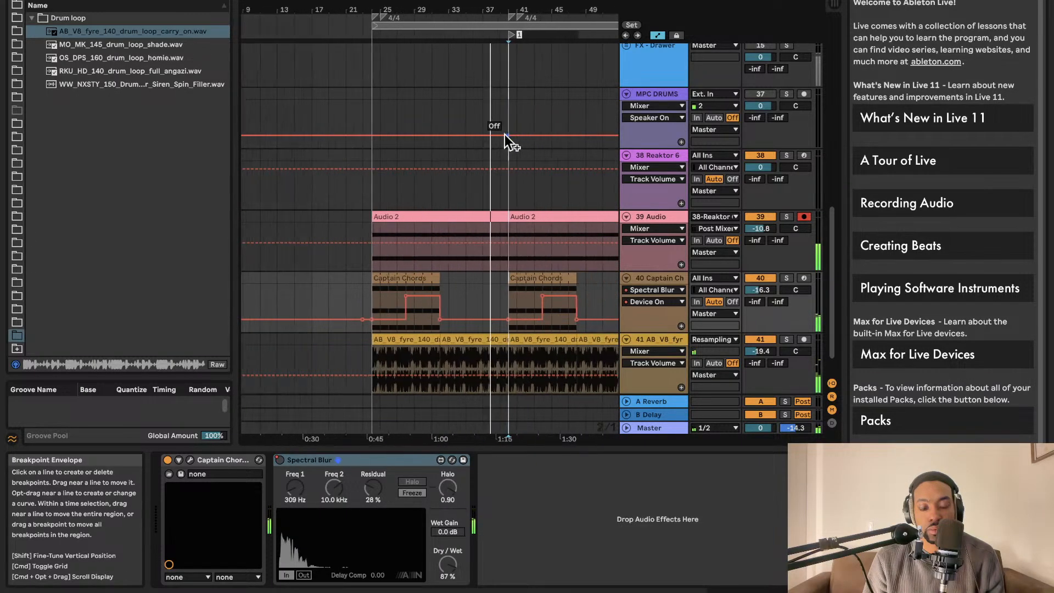
# Step: Close the Captain Chords plug-in window and extend the duplicated section's Captain Chords clip to the end of the arrangement loop
pyautogui.scroll(3, 505, 133)
pyautogui.scroll(-1, 505, 133)
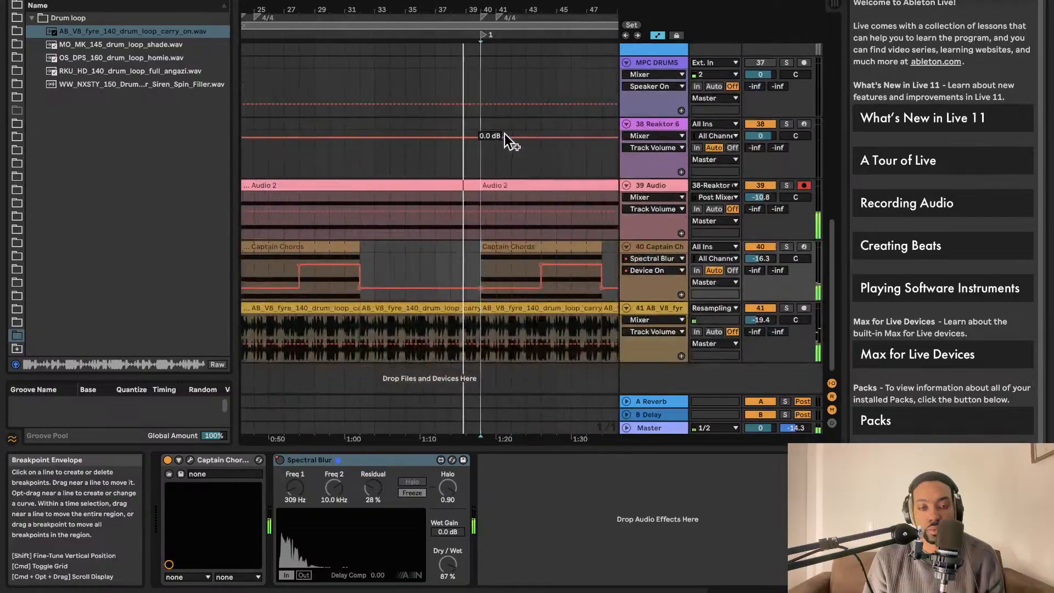
pyautogui.scroll(-1, 503, 133)
pyautogui.hscroll(-3, 503, 134)
pyautogui.scroll(-1, 492, 146)
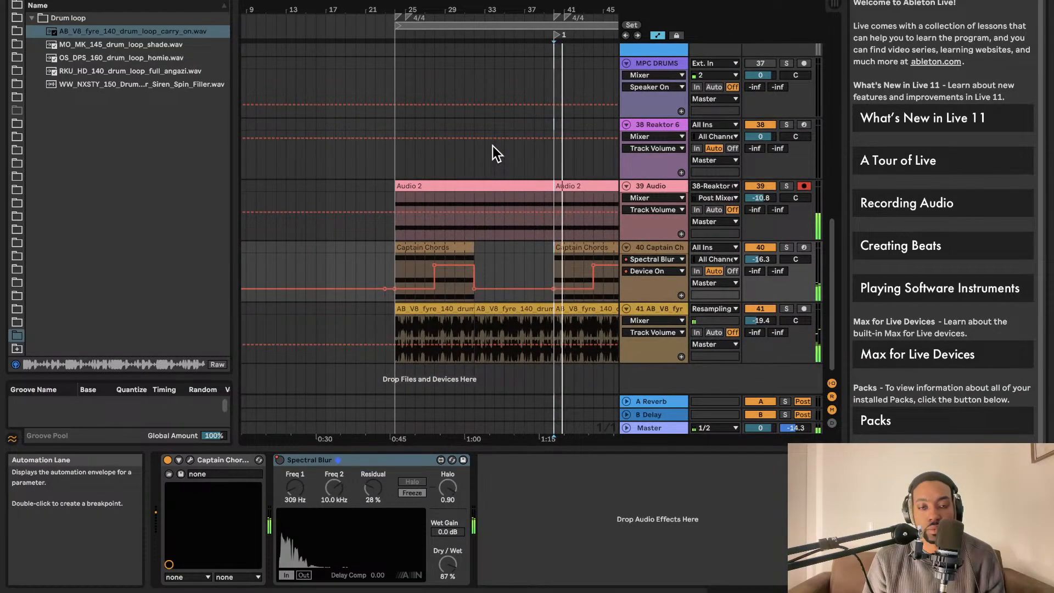
pyautogui.hscroll(2, 492, 146)
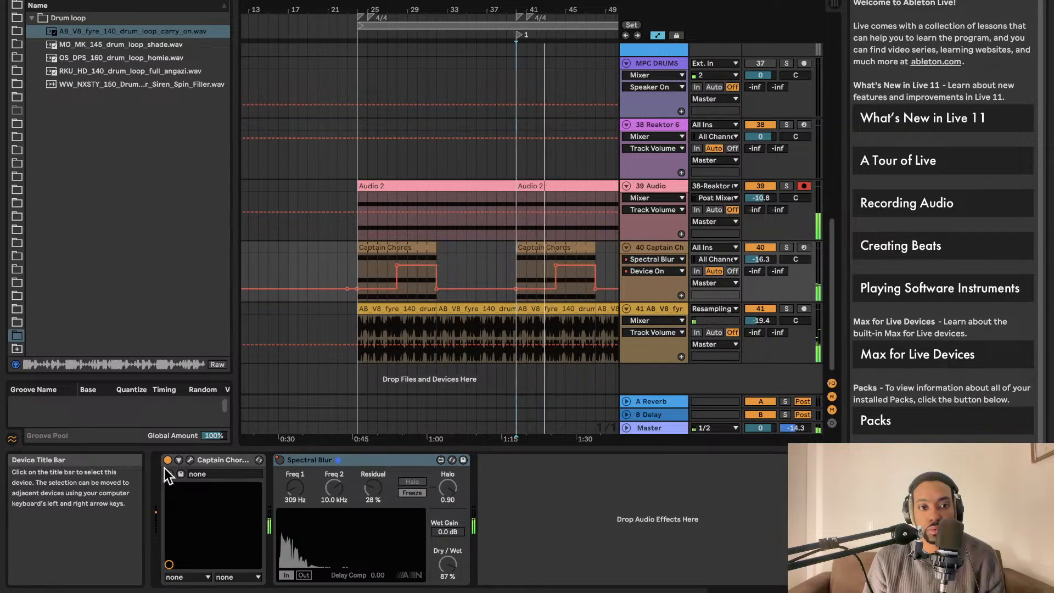
pyautogui.click(190, 460)
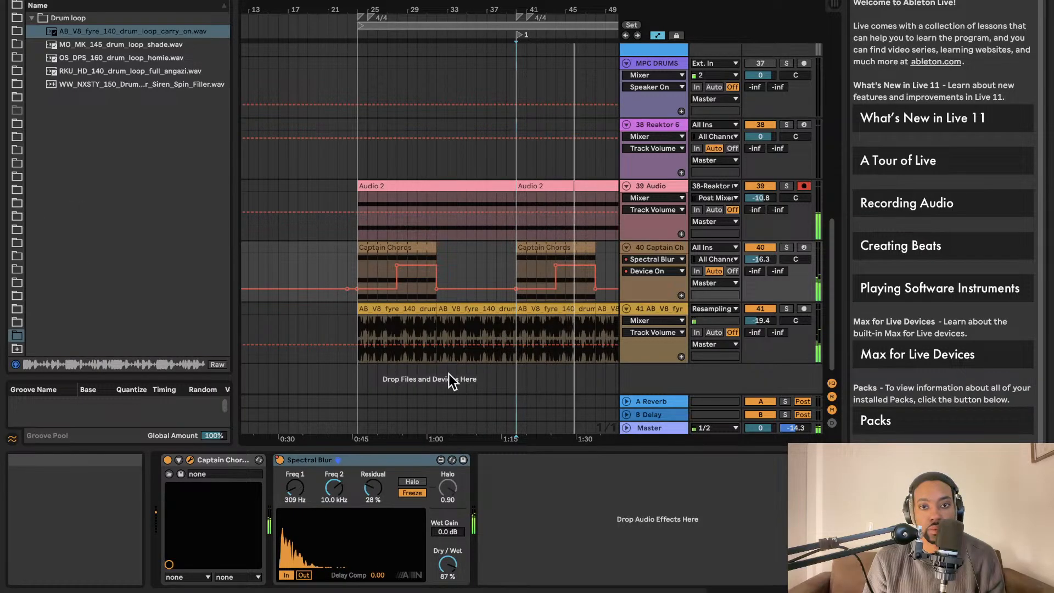
pyautogui.hscroll(5, 469, 299)
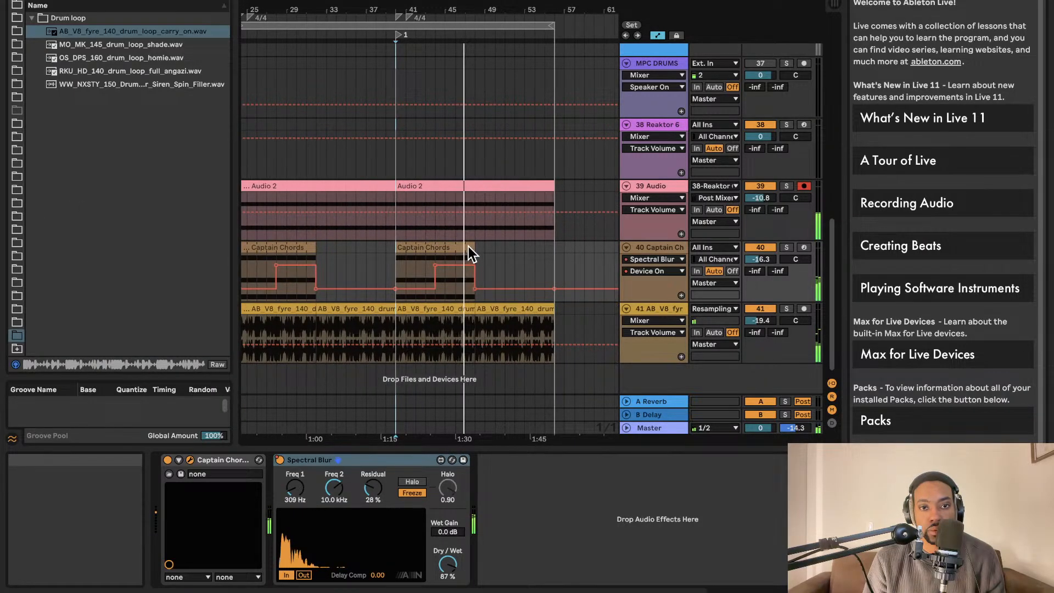
pyautogui.click(469, 247)
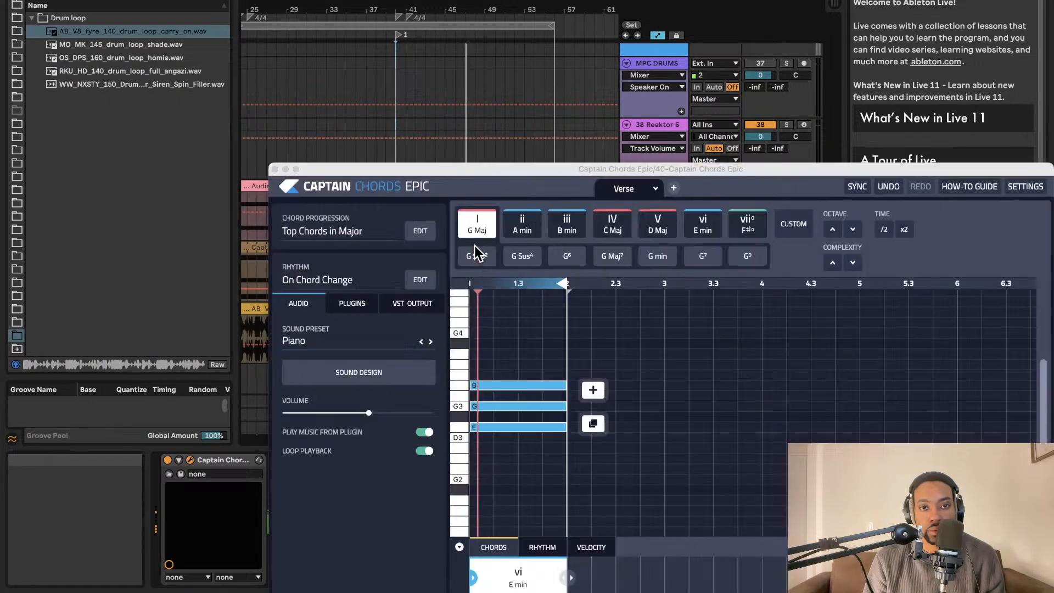
pyautogui.click(276, 169)
pyautogui.moveTo(470, 247); pyautogui.dragTo(546, 242)
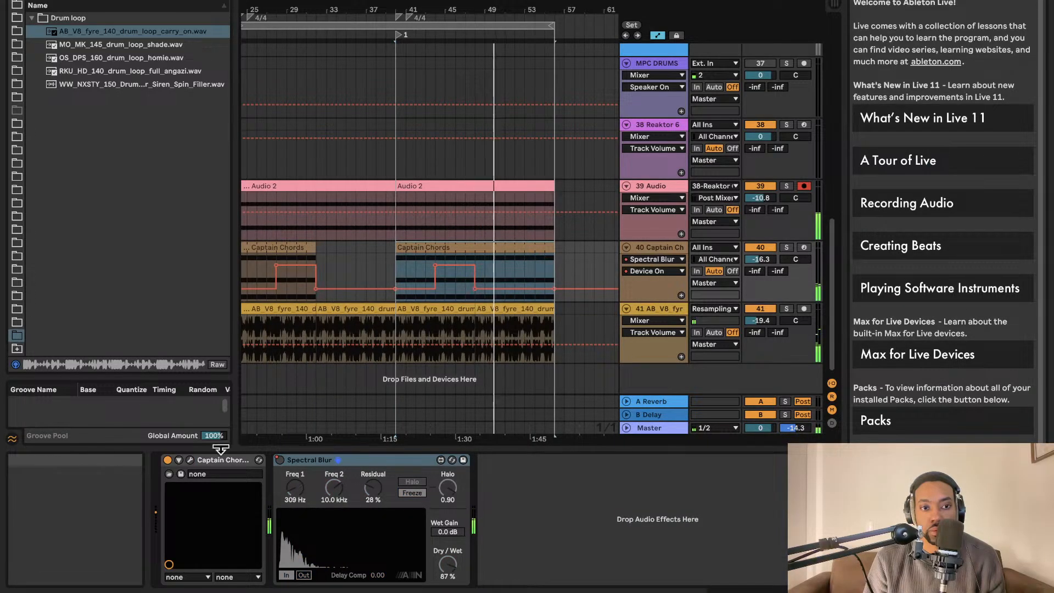
# Step: Turn off Play Music From Plugin in Captain Chords and close the plug-in window
pyautogui.click(196, 461)
pyautogui.click(192, 460)
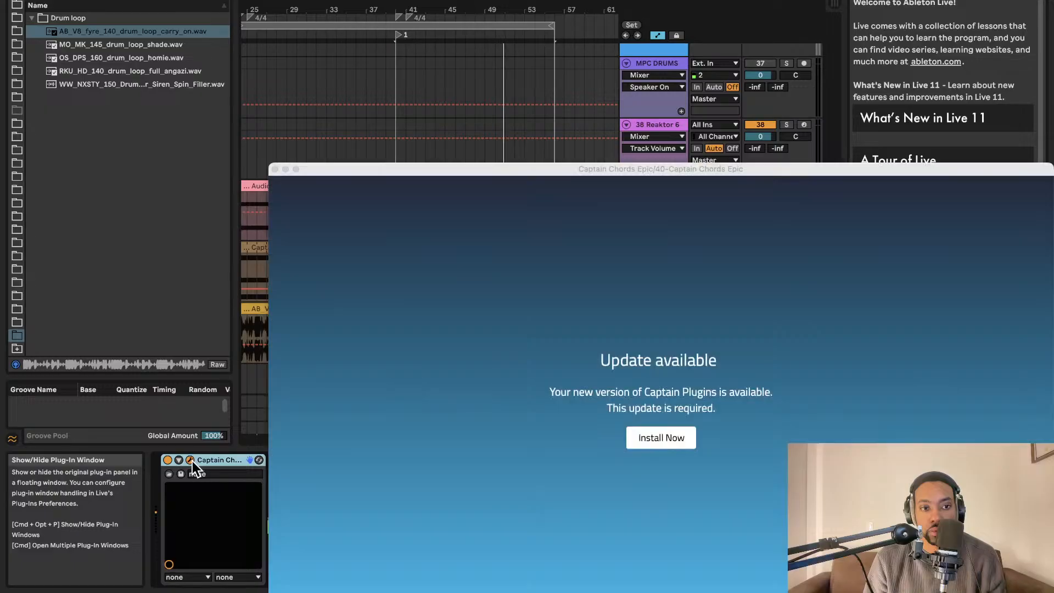
pyautogui.click(646, 439)
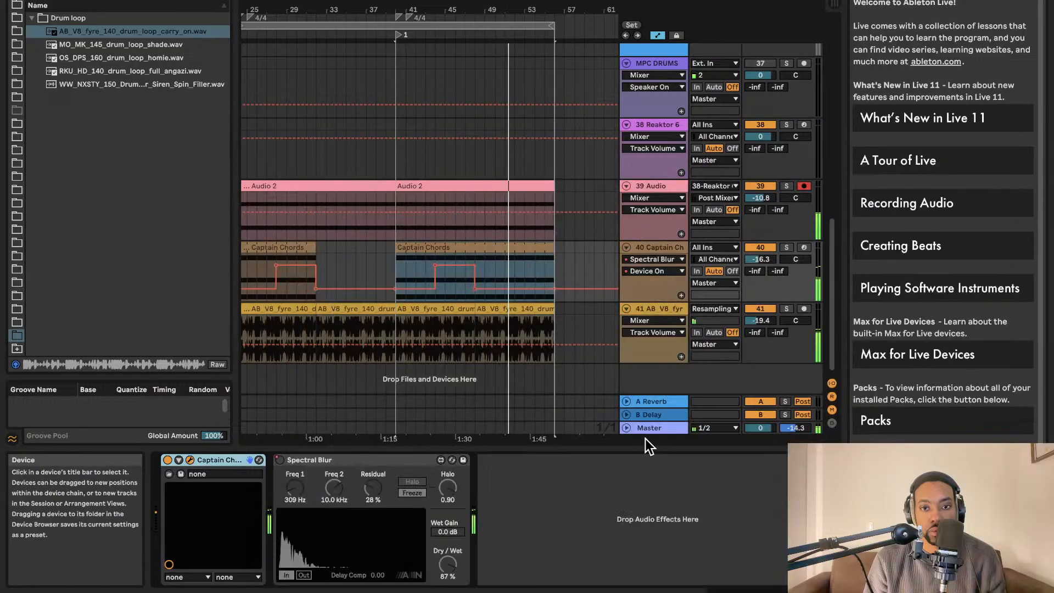
pyautogui.click(190, 459)
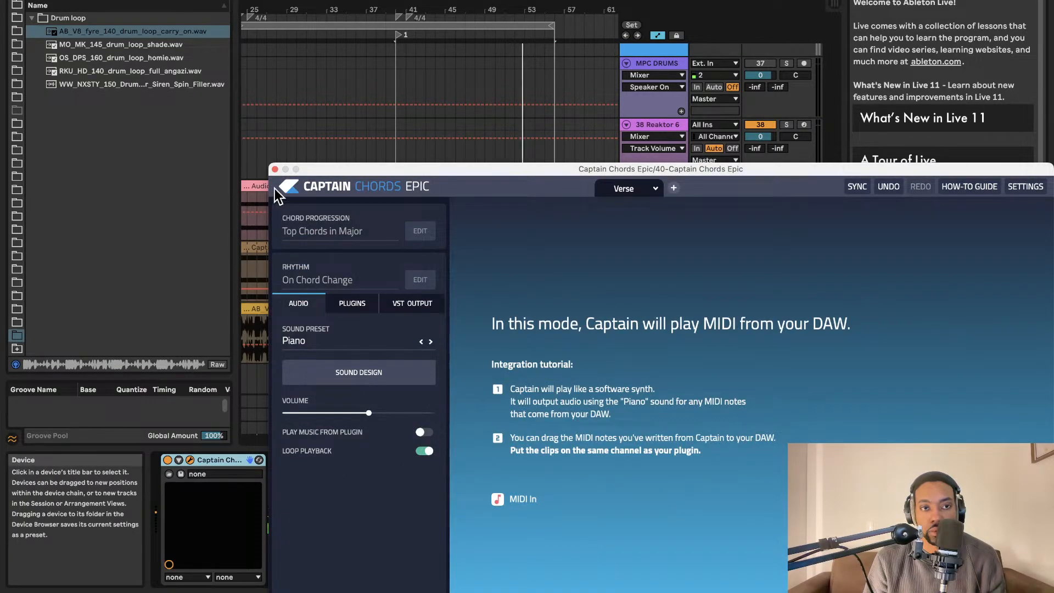
pyautogui.click(275, 169)
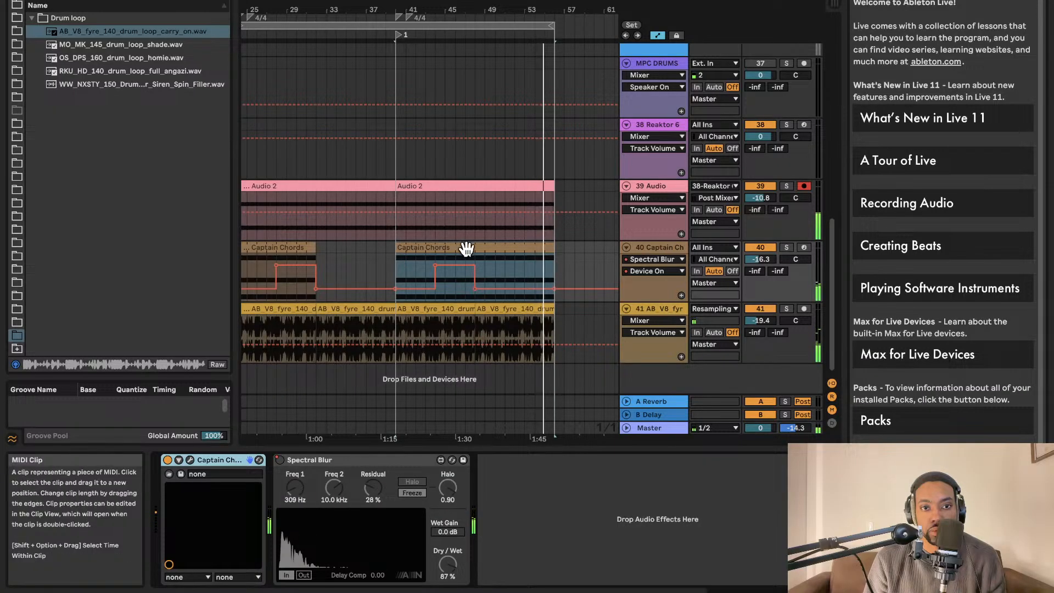
# Step: Copy the last part of the extended Captain Chords clip into the first section's gap and lengthen the copy to meet the following clip
pyautogui.moveTo(479, 265); pyautogui.dragTo(555, 248)
pyautogui.press('super+z')
pyautogui.click(483, 259)
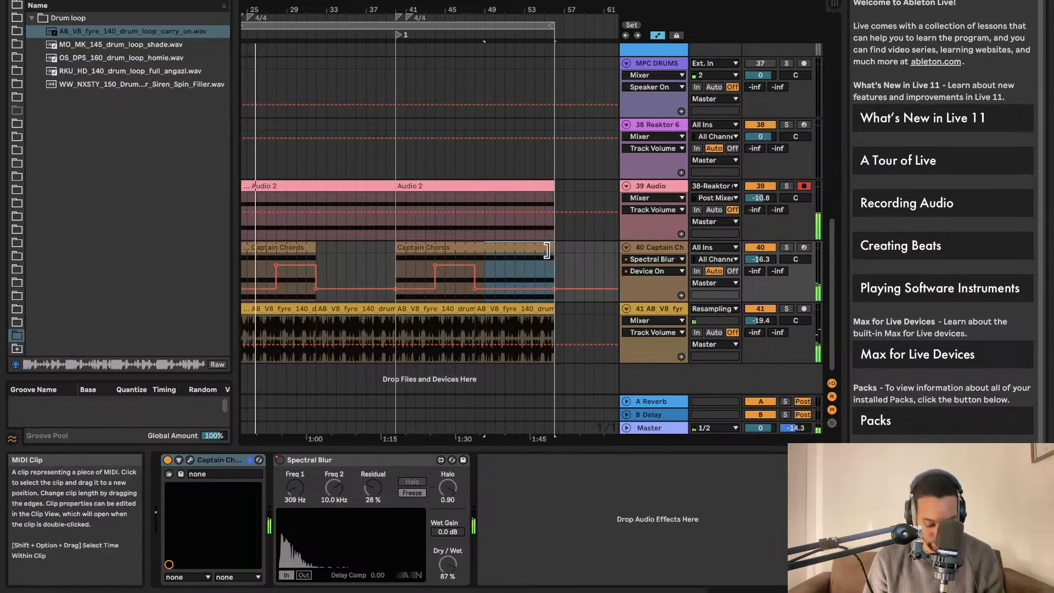
pyautogui.click(317, 249)
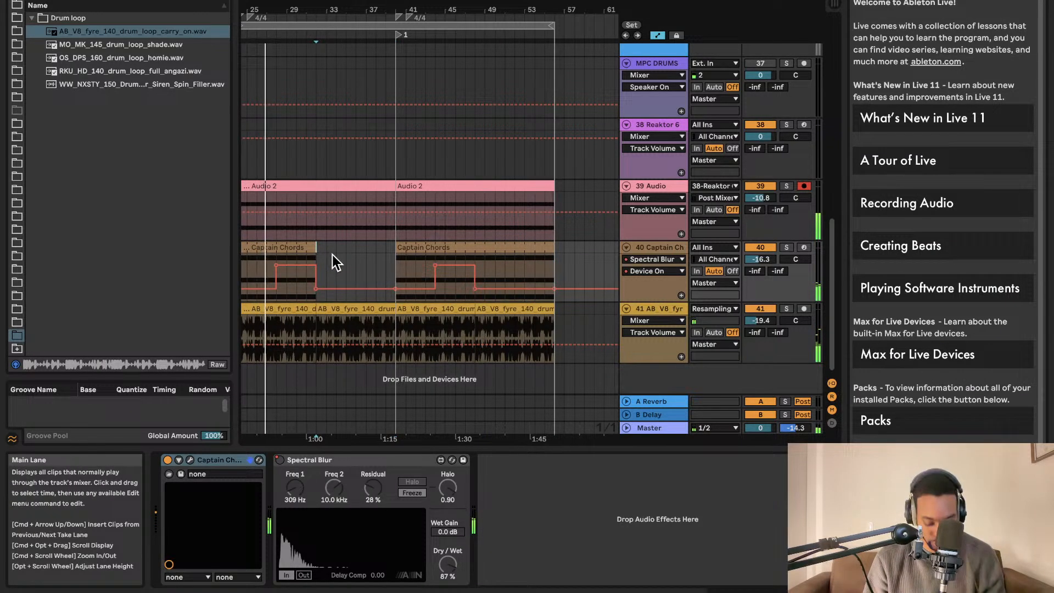
pyautogui.press('super+v')
pyautogui.click(387, 249)
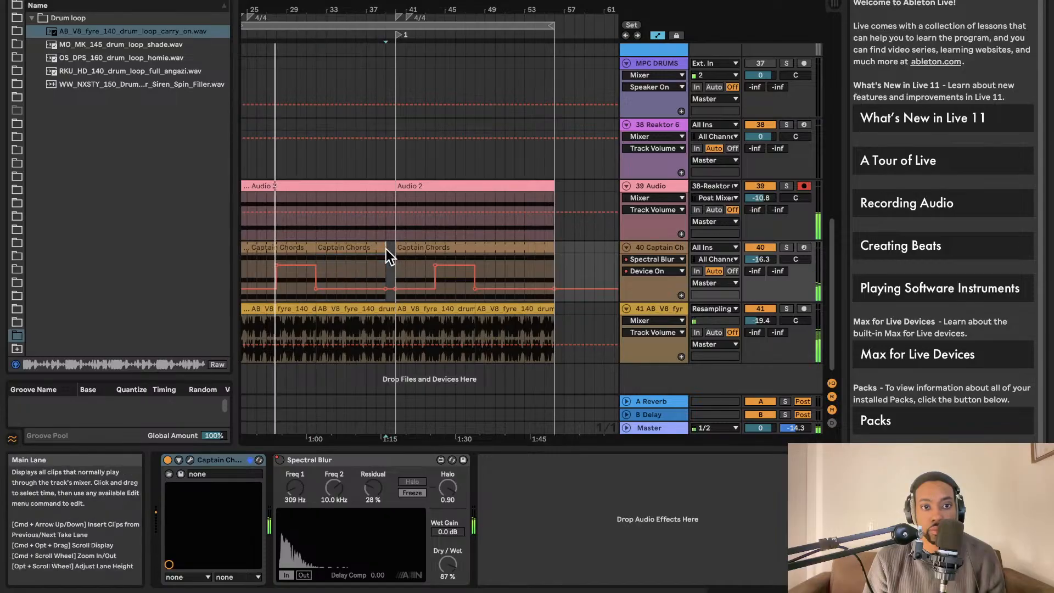
pyautogui.click(395, 248)
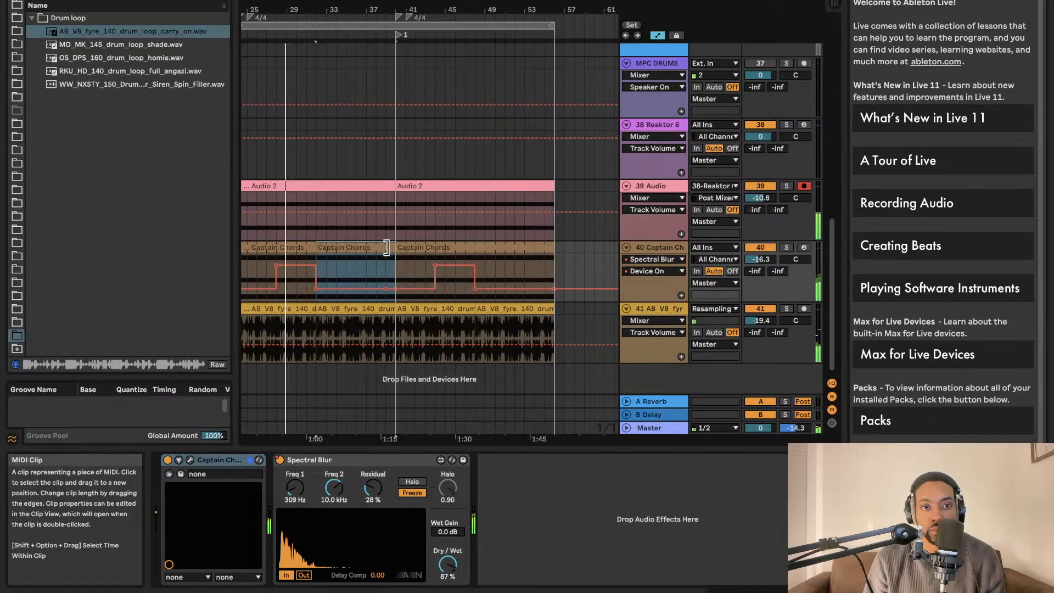
# Step: Duplicate everything inside the arrangement loop, both sections together, directly after the loop's end
pyautogui.hscroll(-1, 351, 278)
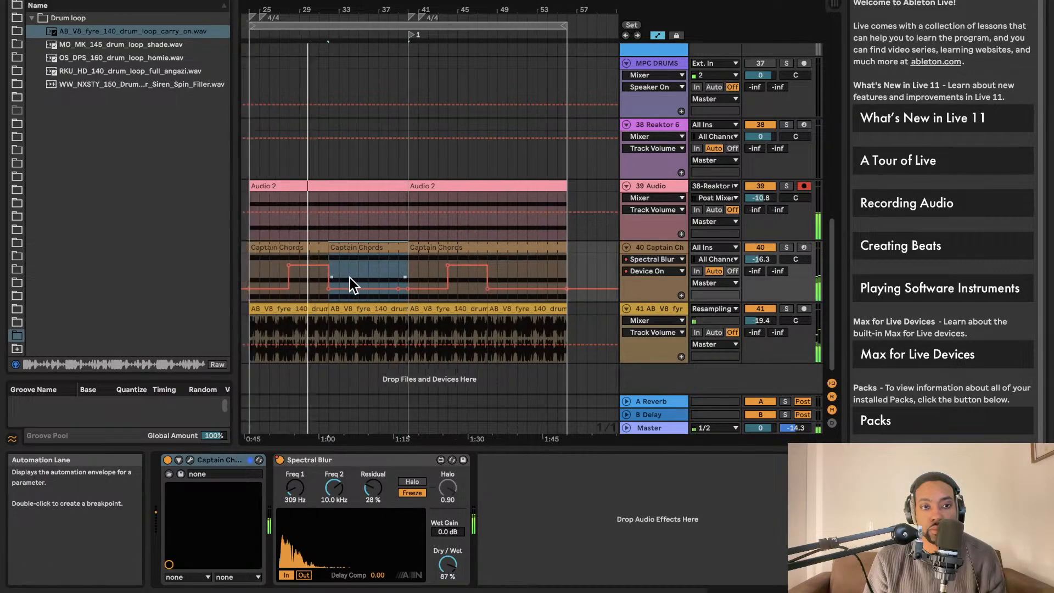
pyautogui.hscroll(-3, 351, 277)
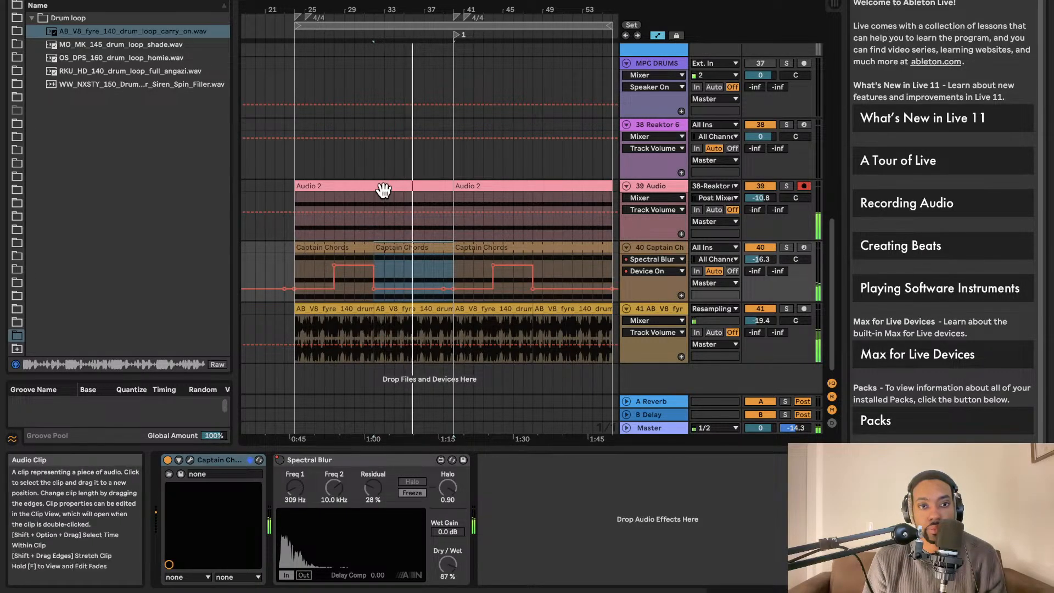
pyautogui.scroll(3, 386, 195)
pyautogui.scroll(-3, 396, 176)
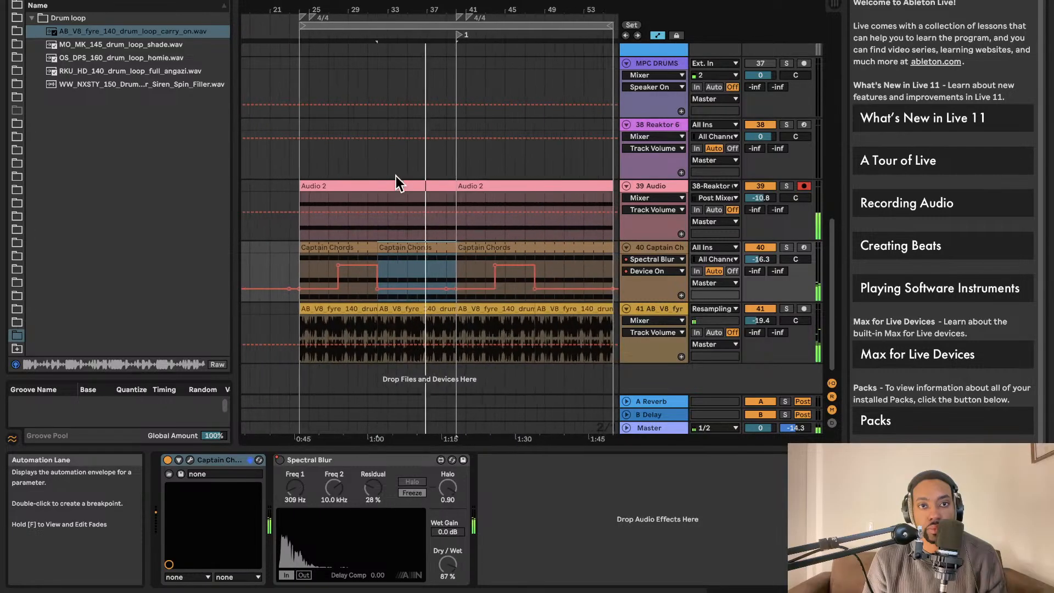
pyautogui.click(417, 24)
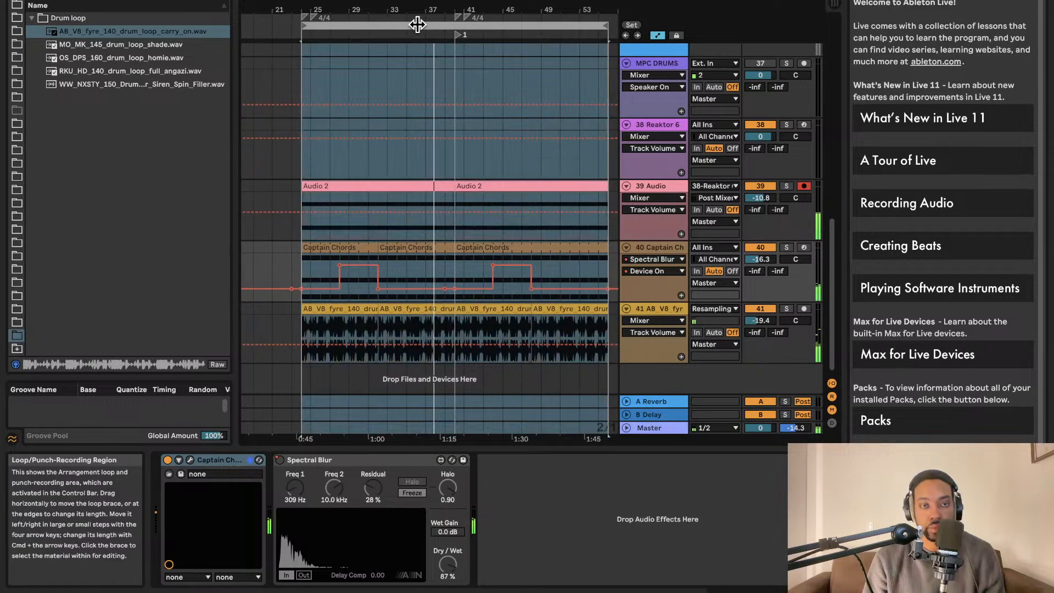
pyautogui.press('Up')
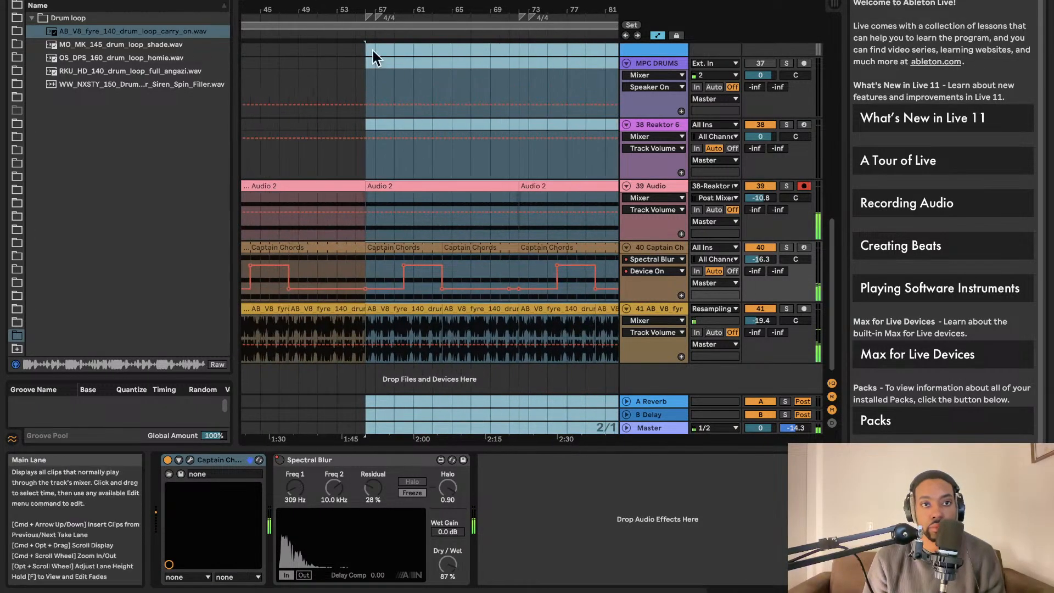
# Step: Add a second locator where the newly duplicated two-section block begins
pyautogui.rightClick(366, 28)
pyautogui.click(383, 74)
pyautogui.scroll(5, 384, 101)
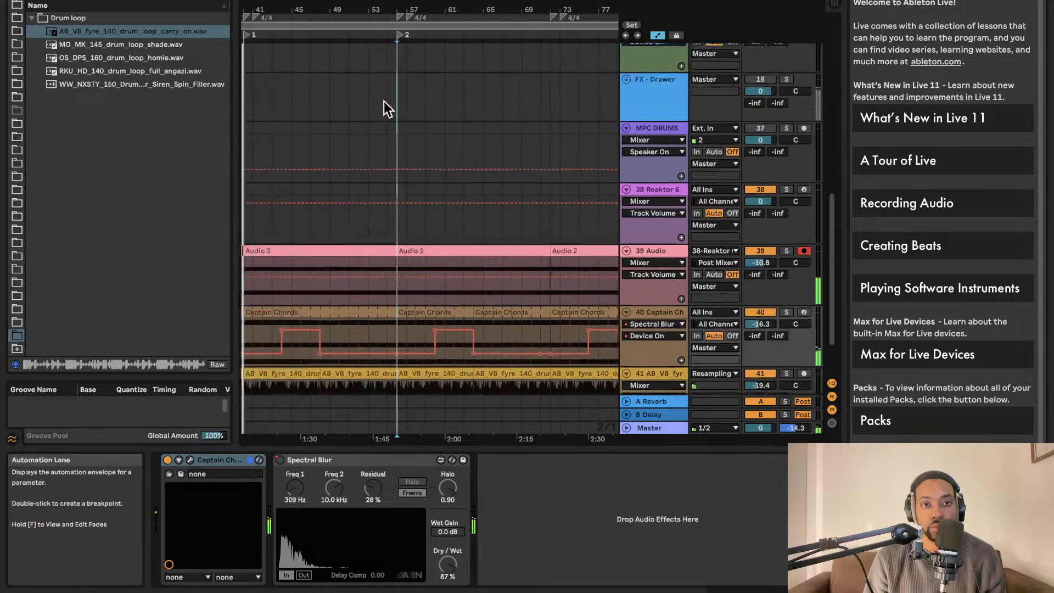
pyautogui.scroll(-3, 384, 100)
pyautogui.scroll(-5, 383, 100)
pyautogui.scroll(2, 378, 101)
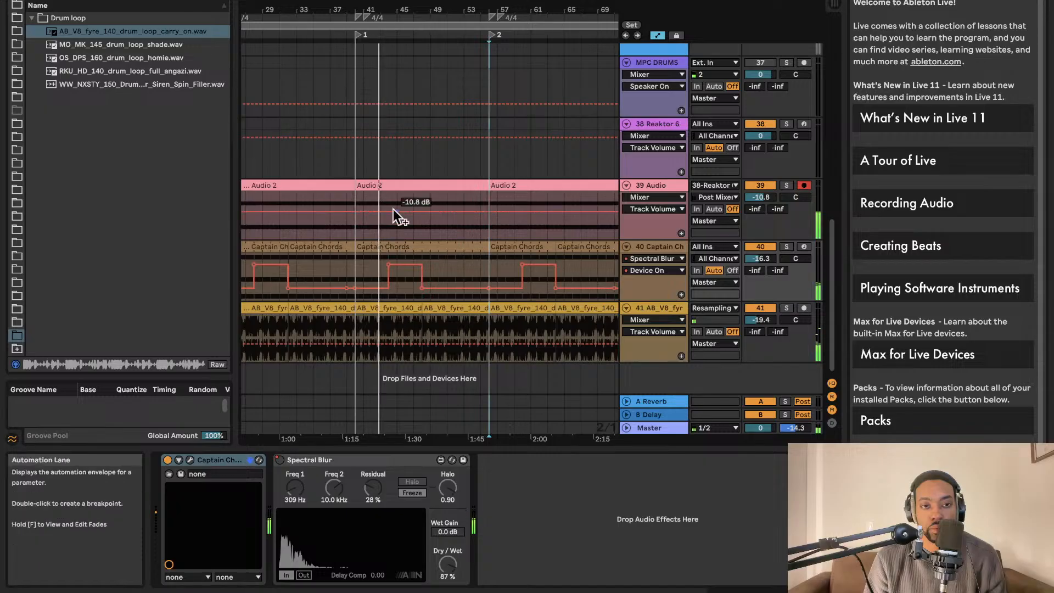
# Step: Extend the first Spectral Blur On stretch after the second locator until shortly before the following section
pyautogui.hscroll(-2, 394, 206)
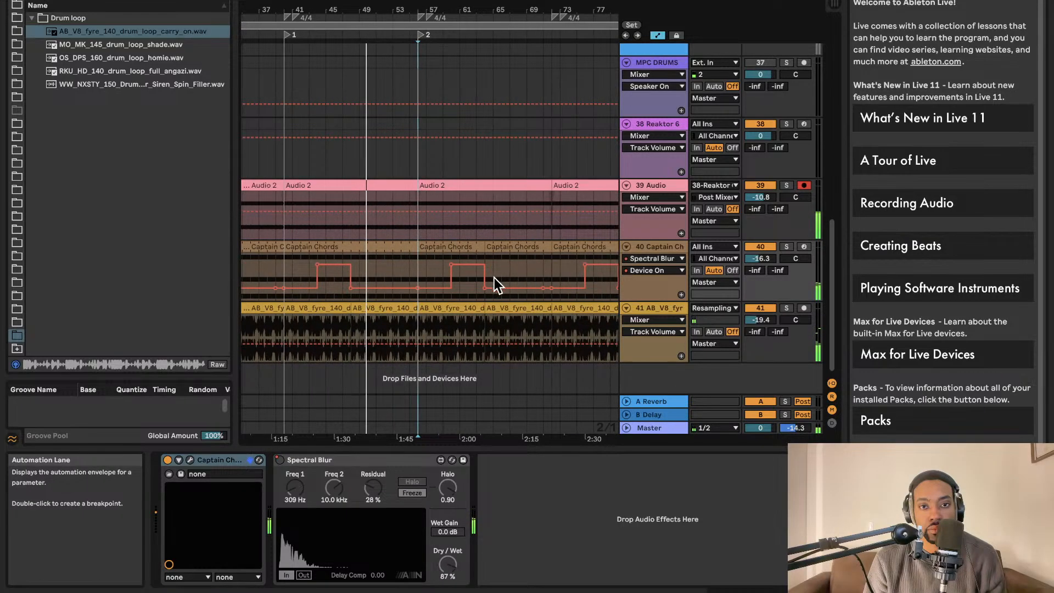
pyautogui.click(485, 265)
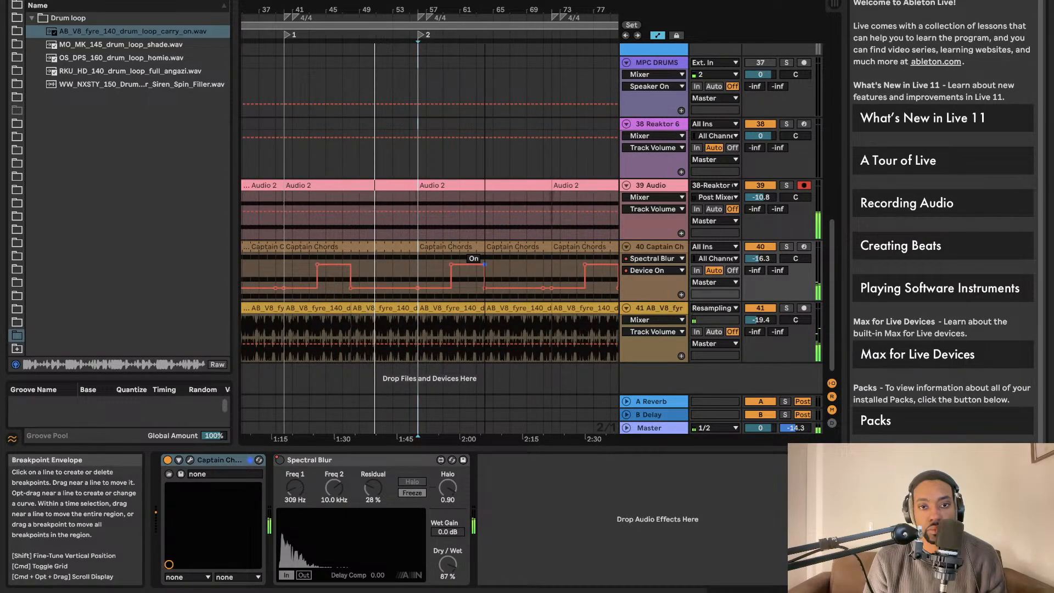
pyautogui.moveTo(485, 266); pyautogui.dragTo(510, 264)
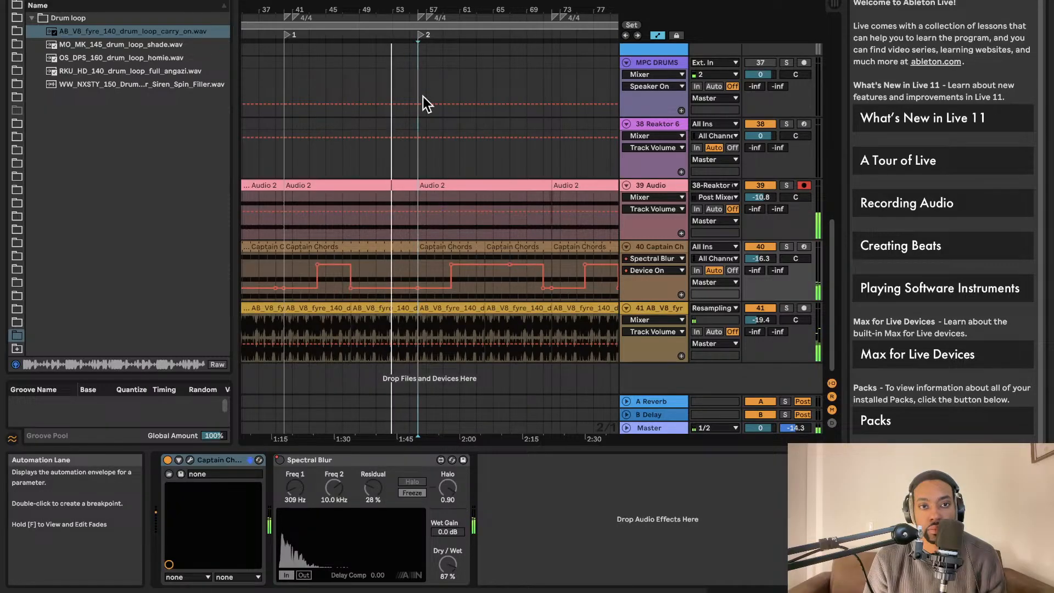
pyautogui.scroll(-3, 419, 111)
pyautogui.scroll(-2, 420, 110)
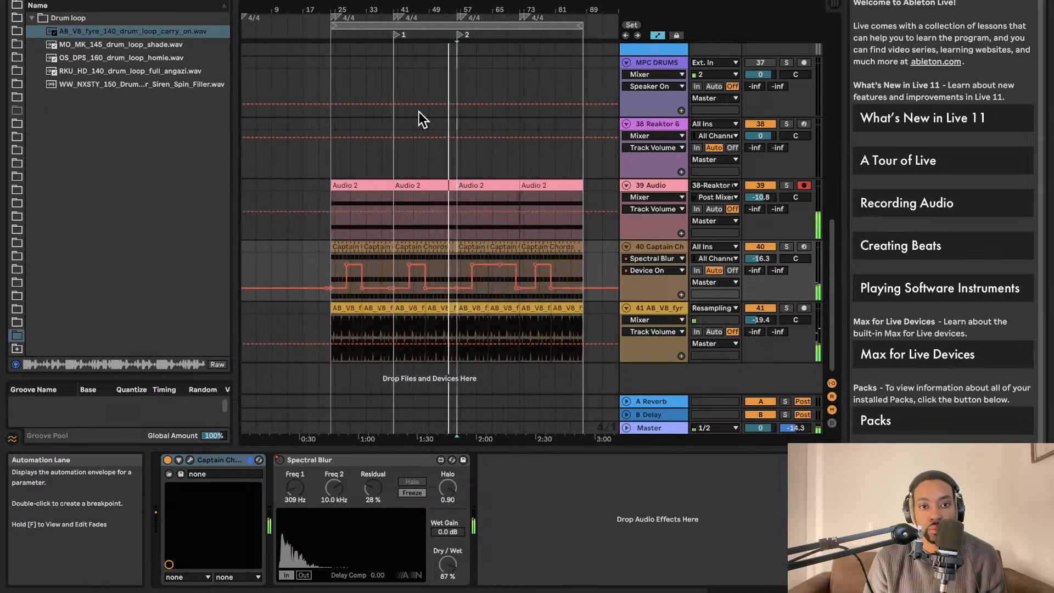
pyautogui.scroll(3, 419, 112)
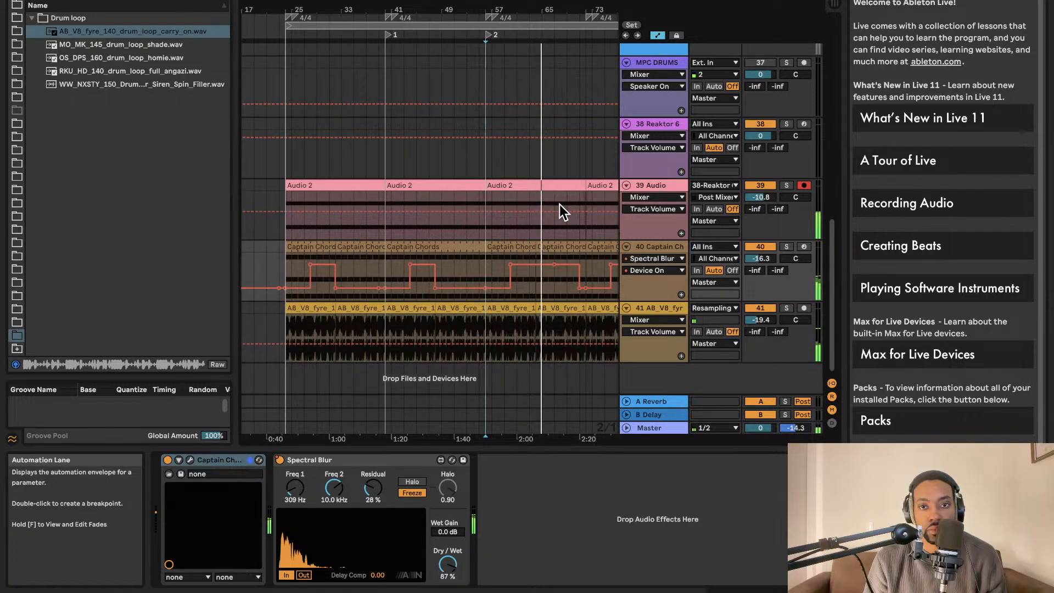
# Step: Move that stretch's Spectral Blur switch-off point back to the middle of the second Captain Chords clip after the second locator
pyautogui.hscroll(5, 519, 190)
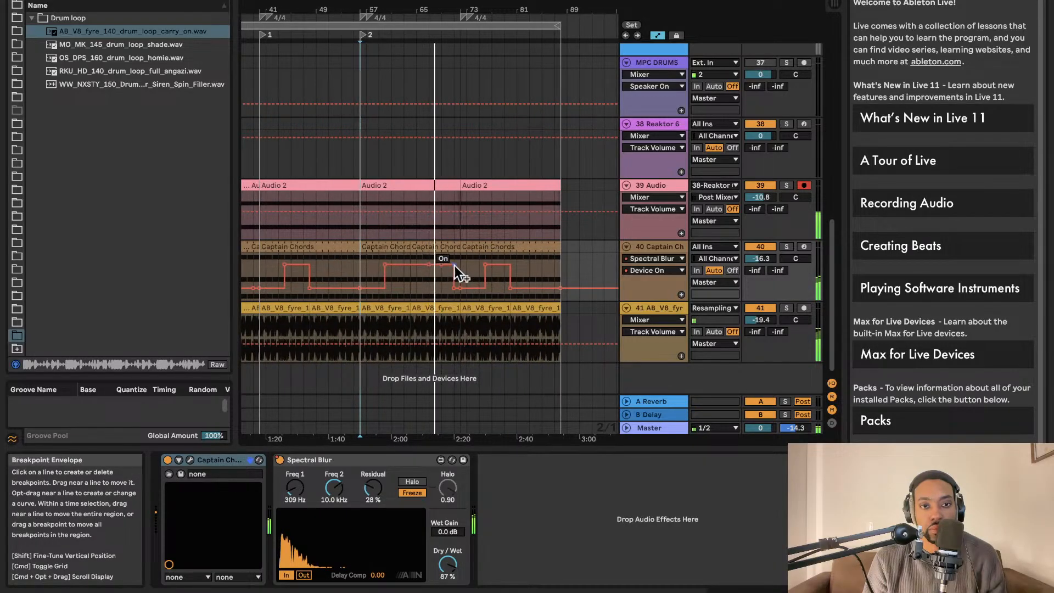
pyautogui.moveTo(454, 288)
pyautogui.mouseDown()
pyautogui.moveTo(405, 287)
pyautogui.moveTo(428, 288)
pyautogui.mouseUp()
pyautogui.press('space')
pyautogui.press('space')
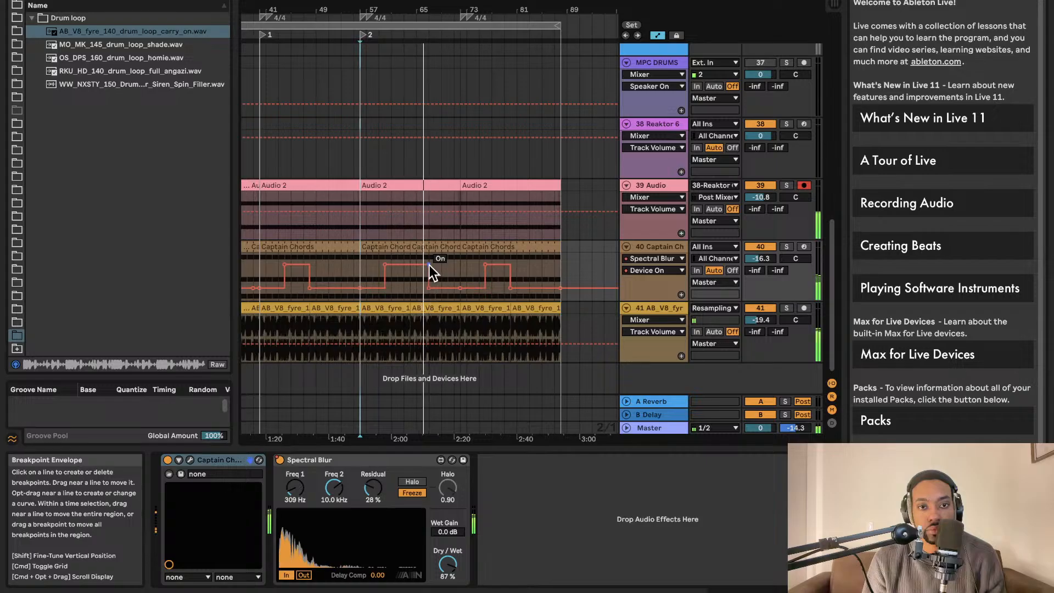
pyautogui.scroll(5, 428, 265)
pyautogui.moveTo(428, 265)
pyautogui.mouseDown()
pyautogui.moveTo(446, 264)
pyautogui.moveTo(428, 266)
pyautogui.mouseUp()
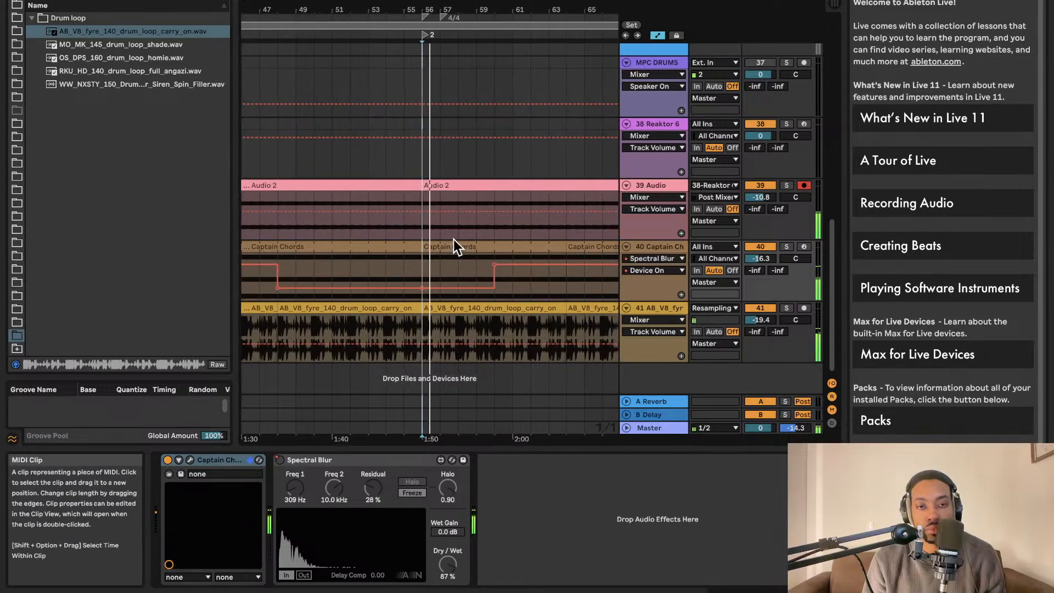
# Step: Show the device chains of the Reaktor 6 and Audio tracks and play the arrangement from the start of the loop
pyautogui.scroll(-5, 441, 232)
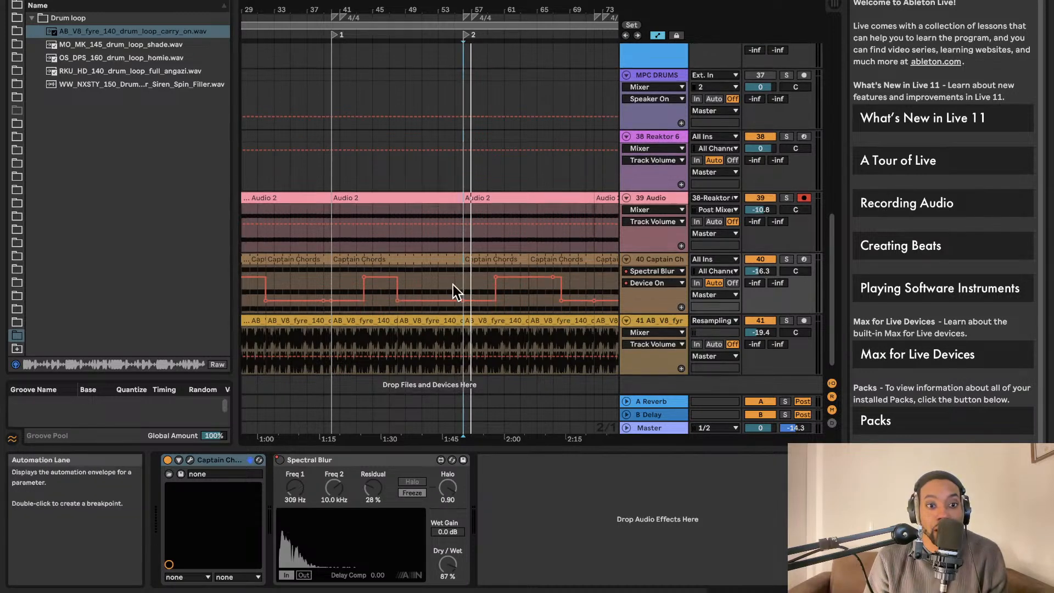
pyautogui.scroll(1, 384, 340)
pyautogui.doubleClick(664, 150)
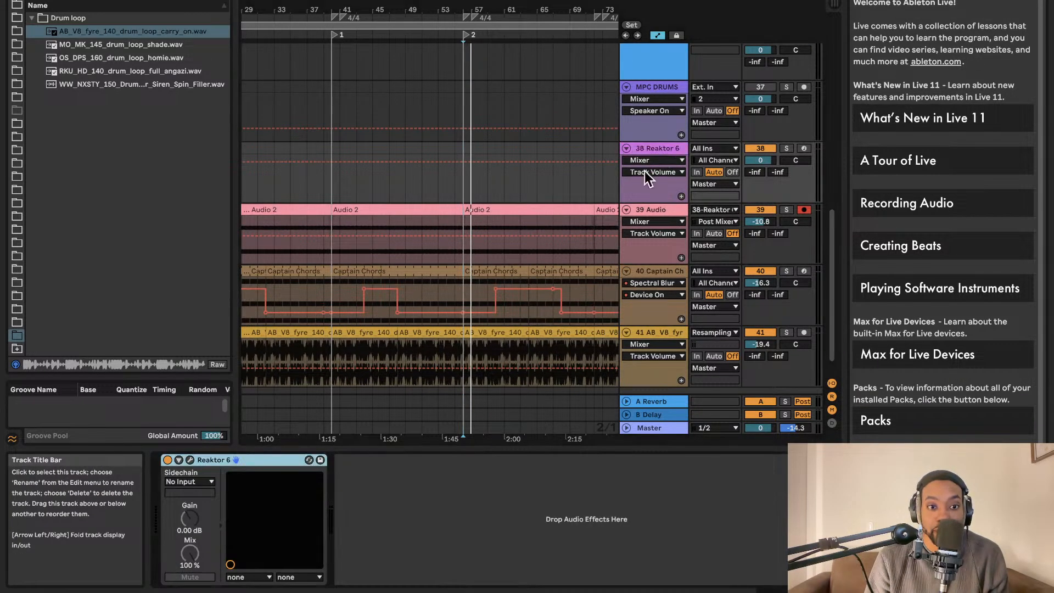
pyautogui.hscroll(-4, 459, 193)
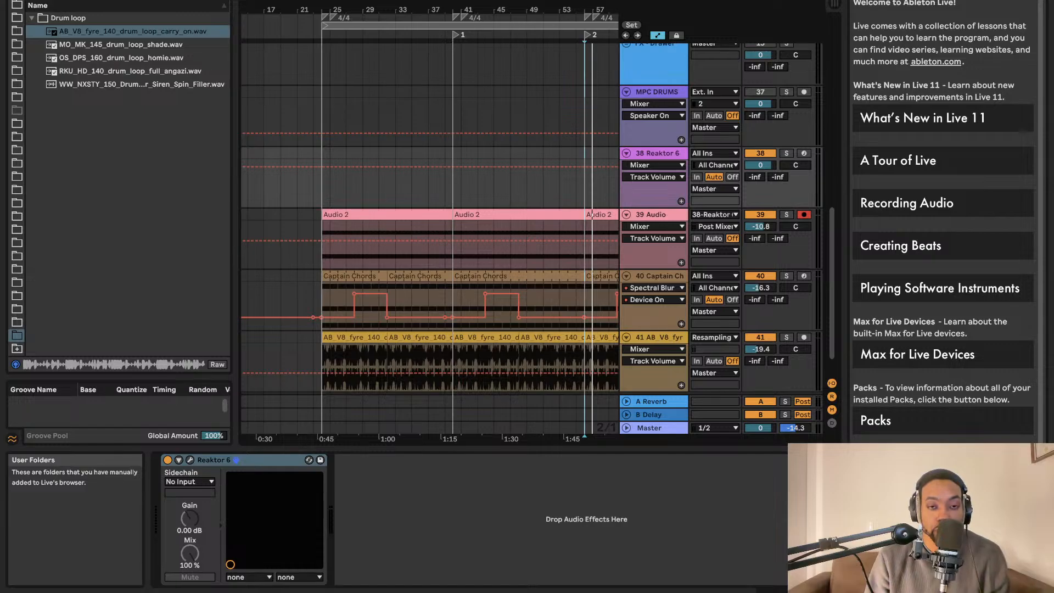
pyautogui.click(666, 217)
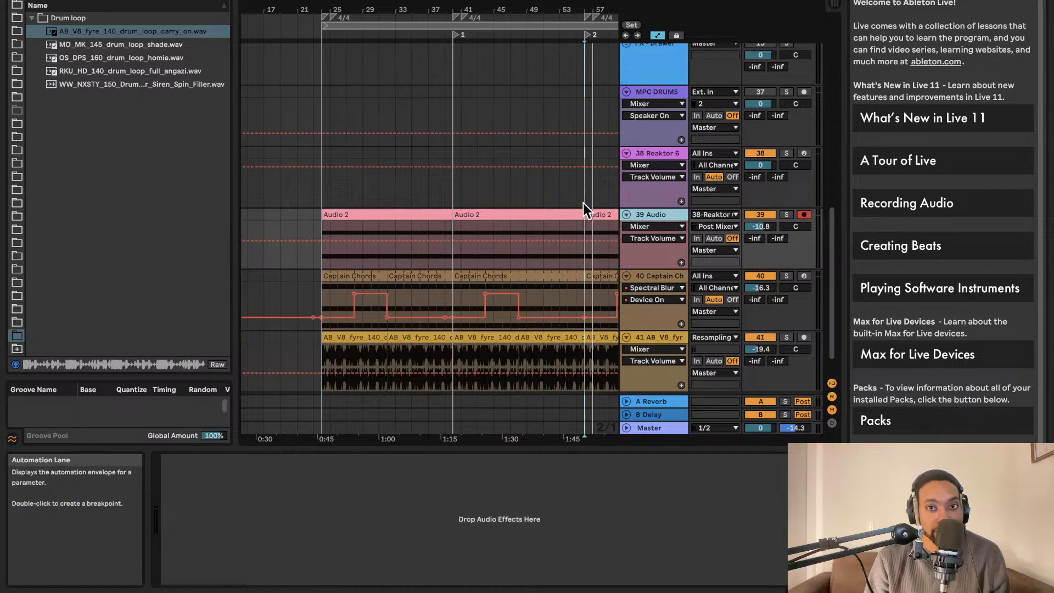
pyautogui.press('space')
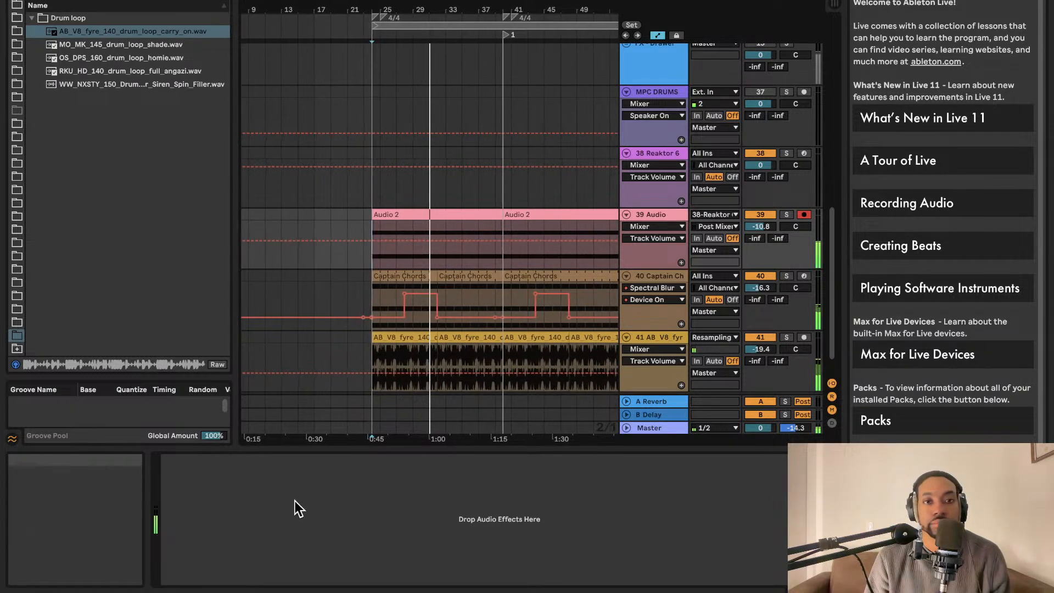
pyautogui.press('XF86MonBrightnessUp')
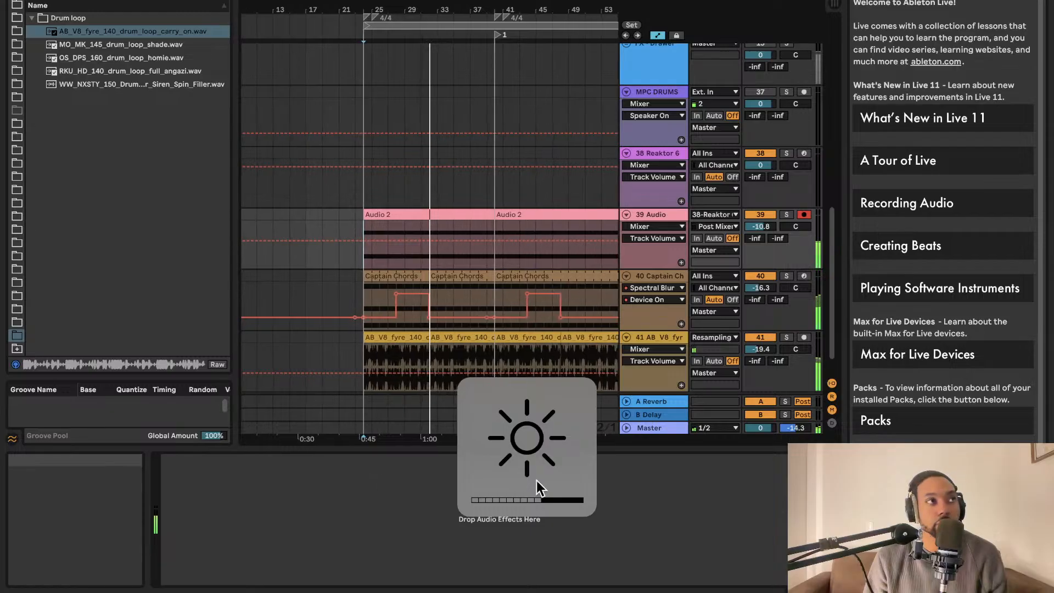